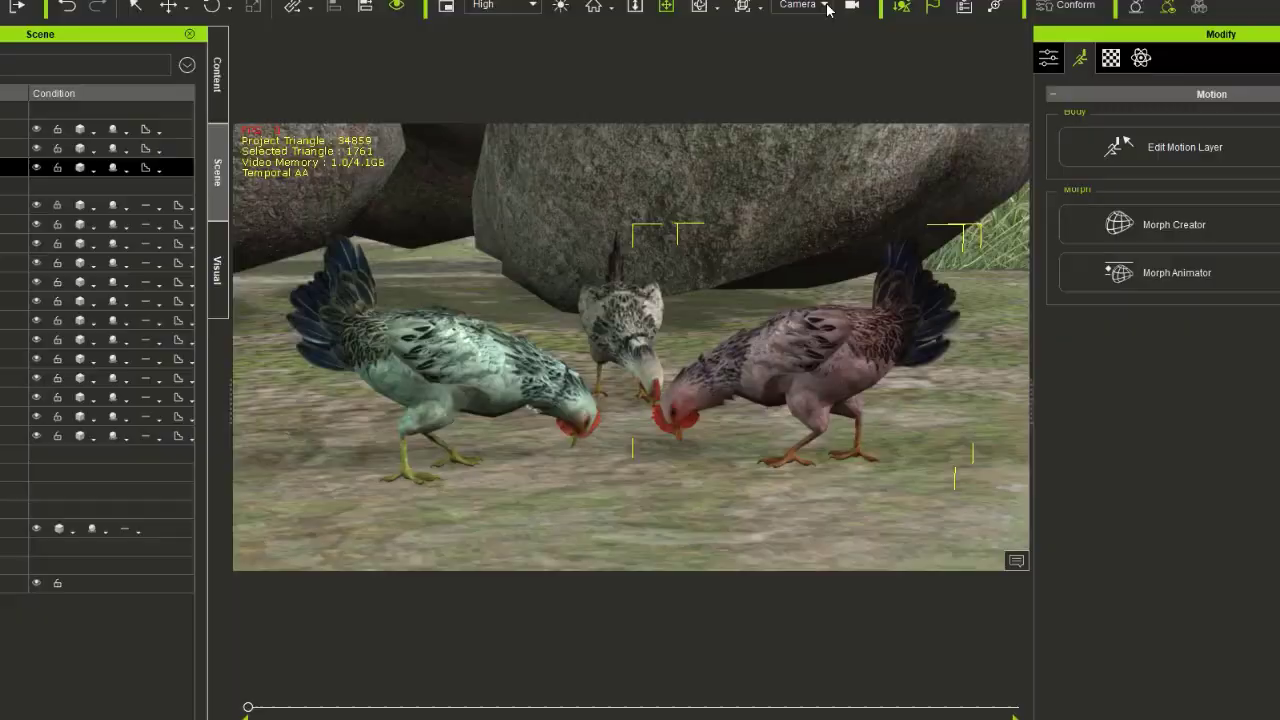
View the scene through the Preview camera, zoomed out over the chickens and rock.
{"action": "left_click", "coordinate": [798, 5]}
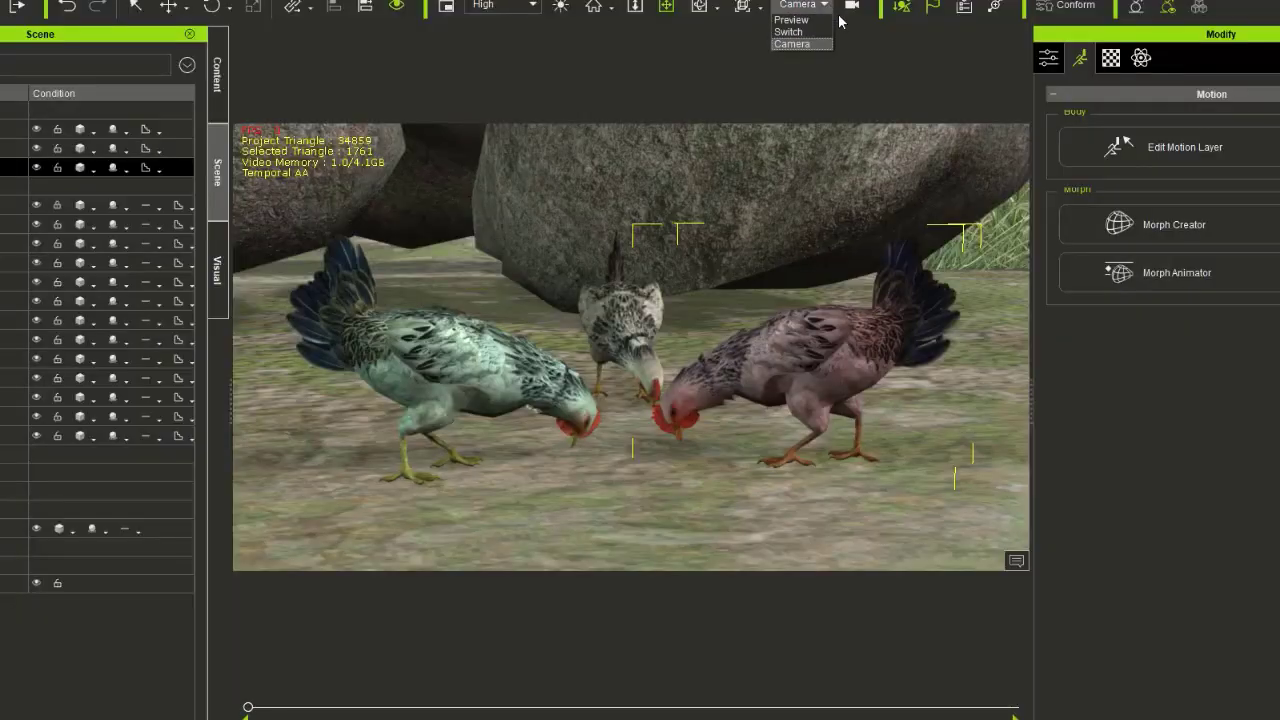
{"action": "left_click", "coordinate": [791, 20]}
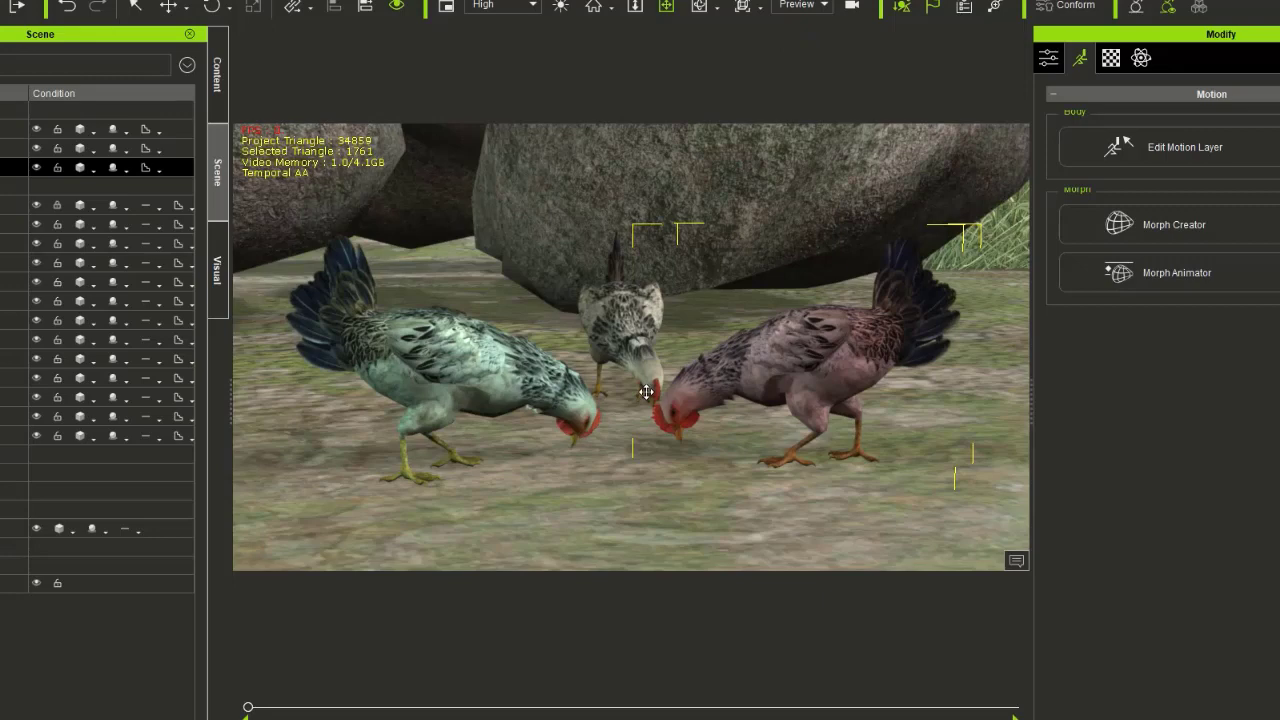
{"action": "scroll", "coordinate": [605, 437], "scroll_direction": "down", "scroll_amount": 3}
{"action": "scroll", "coordinate": [612, 445], "scroll_direction": "down", "scroll_amount": 2}
{"action": "scroll", "coordinate": [612, 445], "scroll_direction": "down", "scroll_amount": 2}
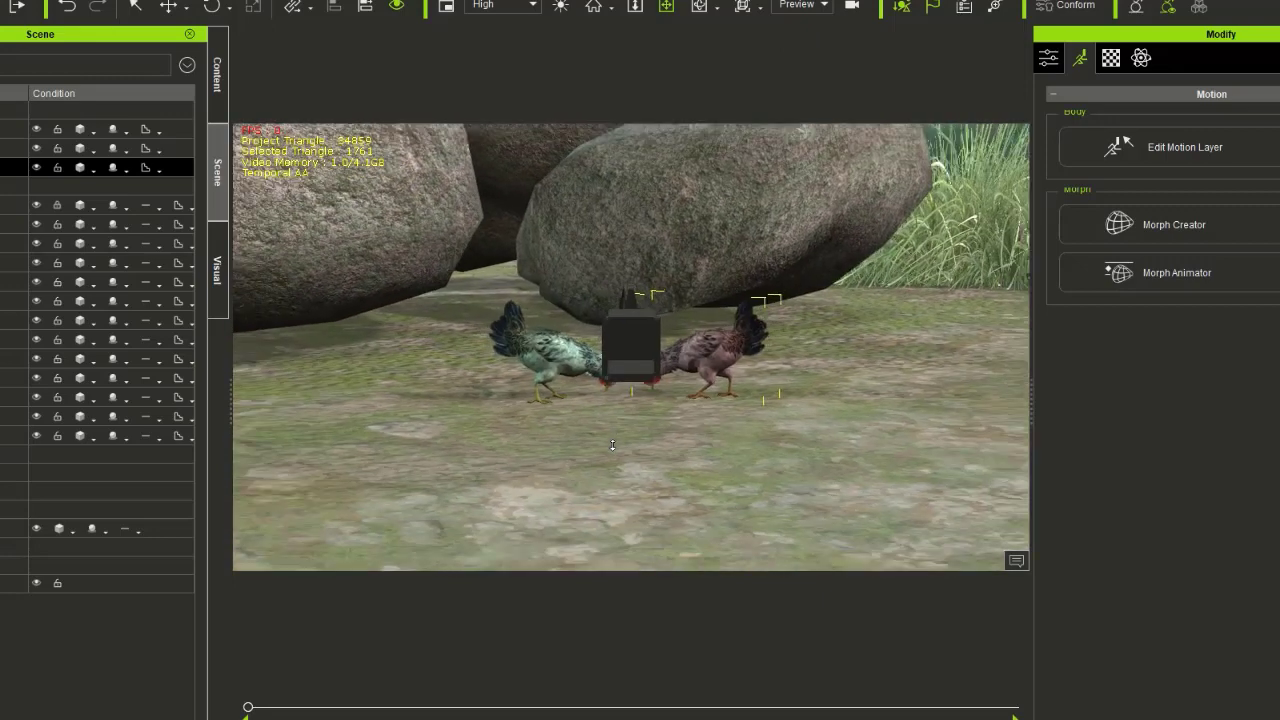
{"action": "scroll", "coordinate": [612, 445], "scroll_direction": "down", "scroll_amount": 1}
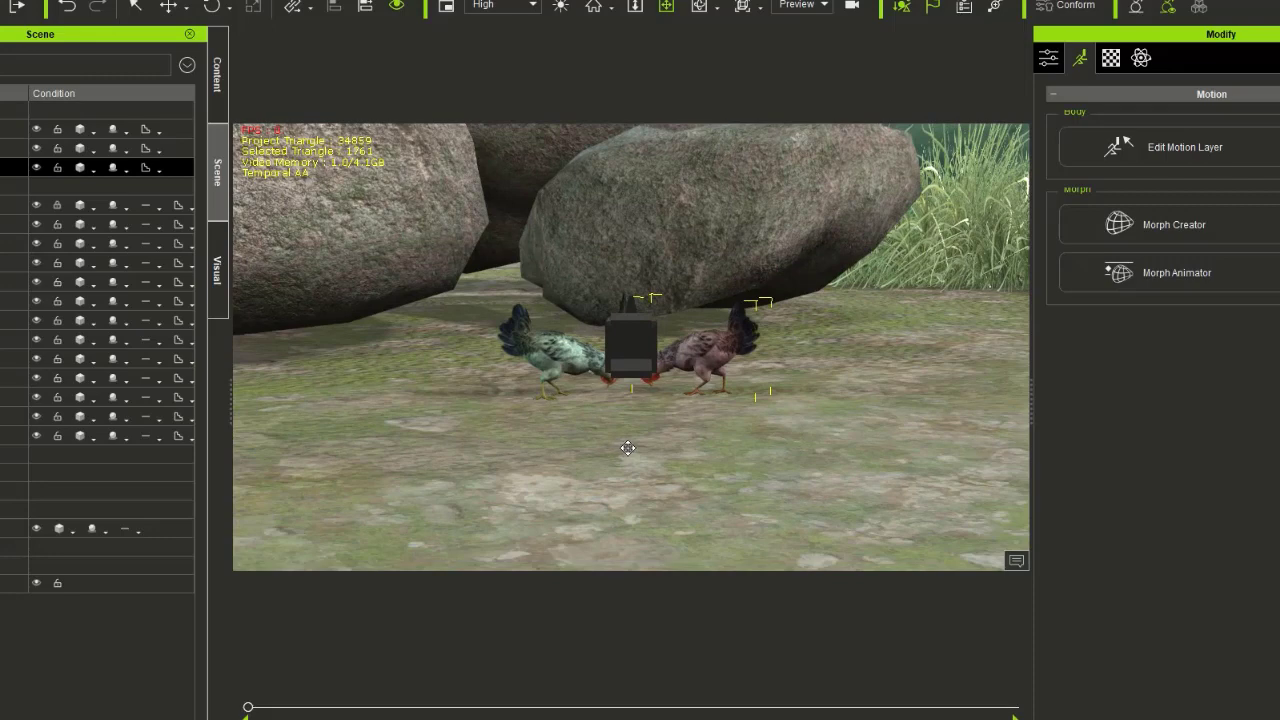
Orbit to frame the three chickens beside the rock and open the Content library.
{"action": "left_click", "coordinate": [703, 8]}
{"action": "mouse_move", "coordinate": [771, 435]}
{"action": "left_mouse_down"}
{"action": "mouse_move", "coordinate": [671, 452]}
{"action": "mouse_move", "coordinate": [364, 452]}
{"action": "left_mouse_up"}
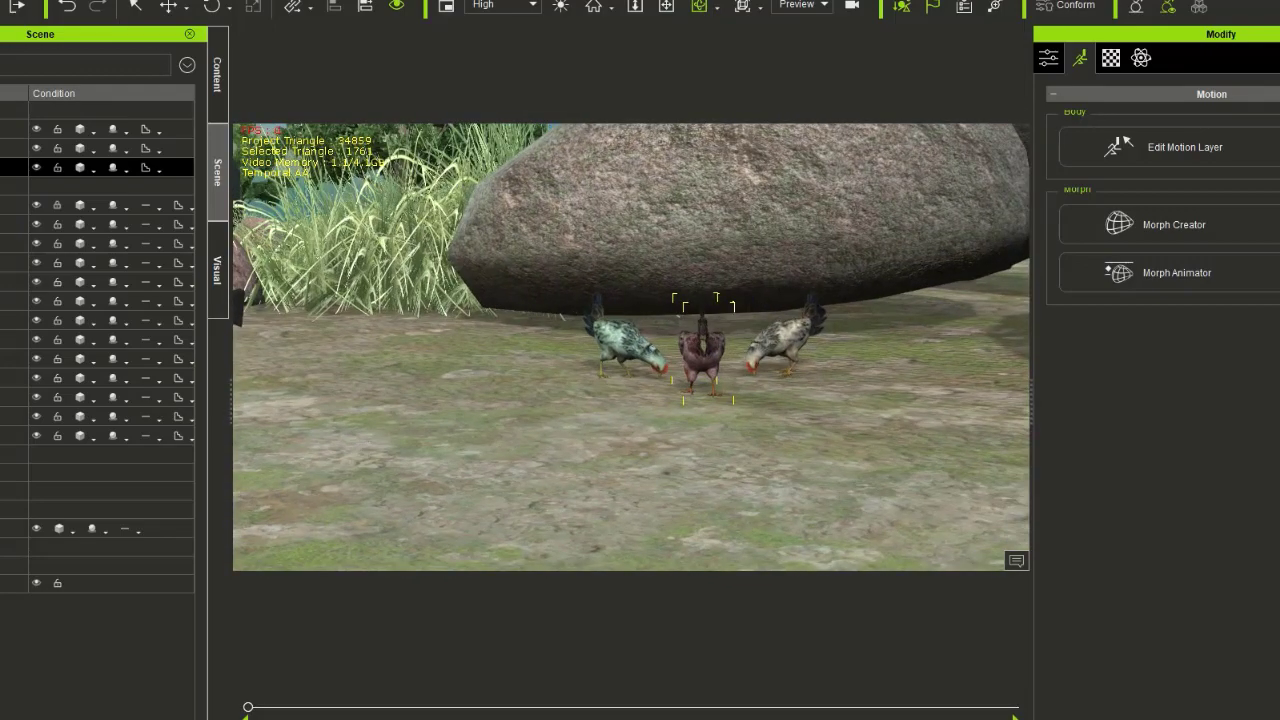
{"action": "left_click", "coordinate": [218, 93]}
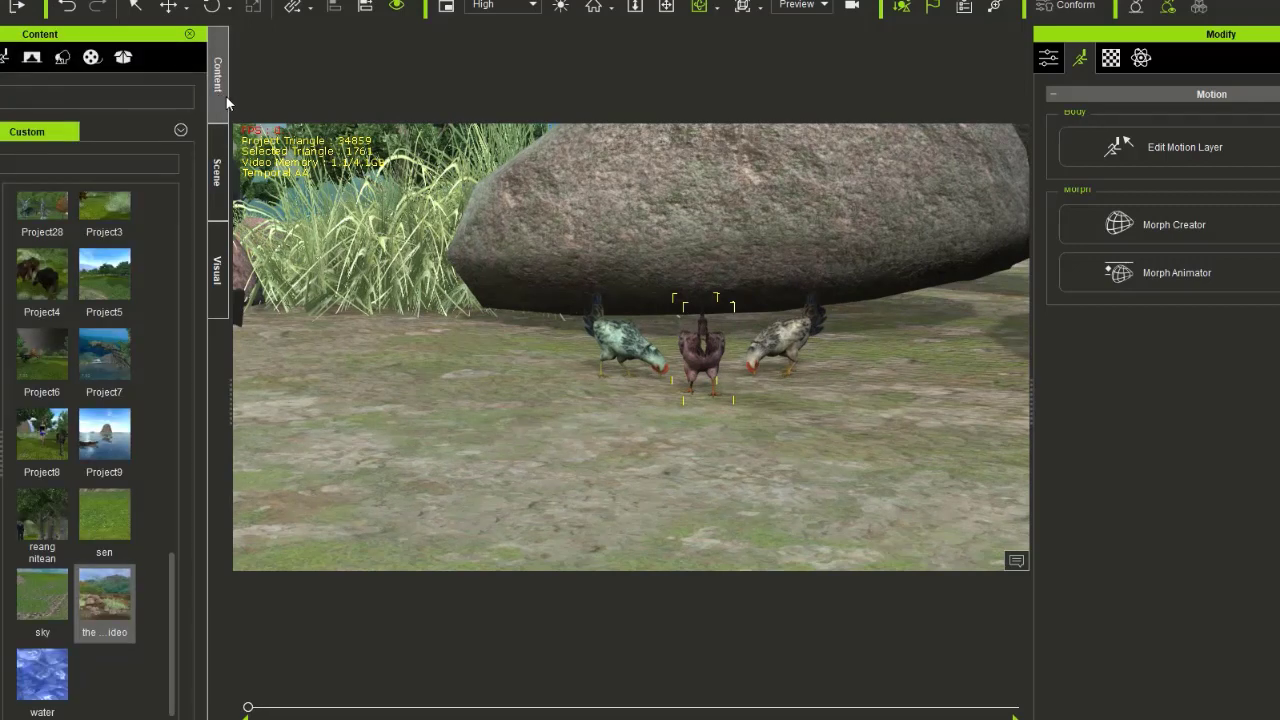
From Custom > Character, place the g1 woman just left of the chickens.
{"action": "left_click", "coordinate": [28, 58]}
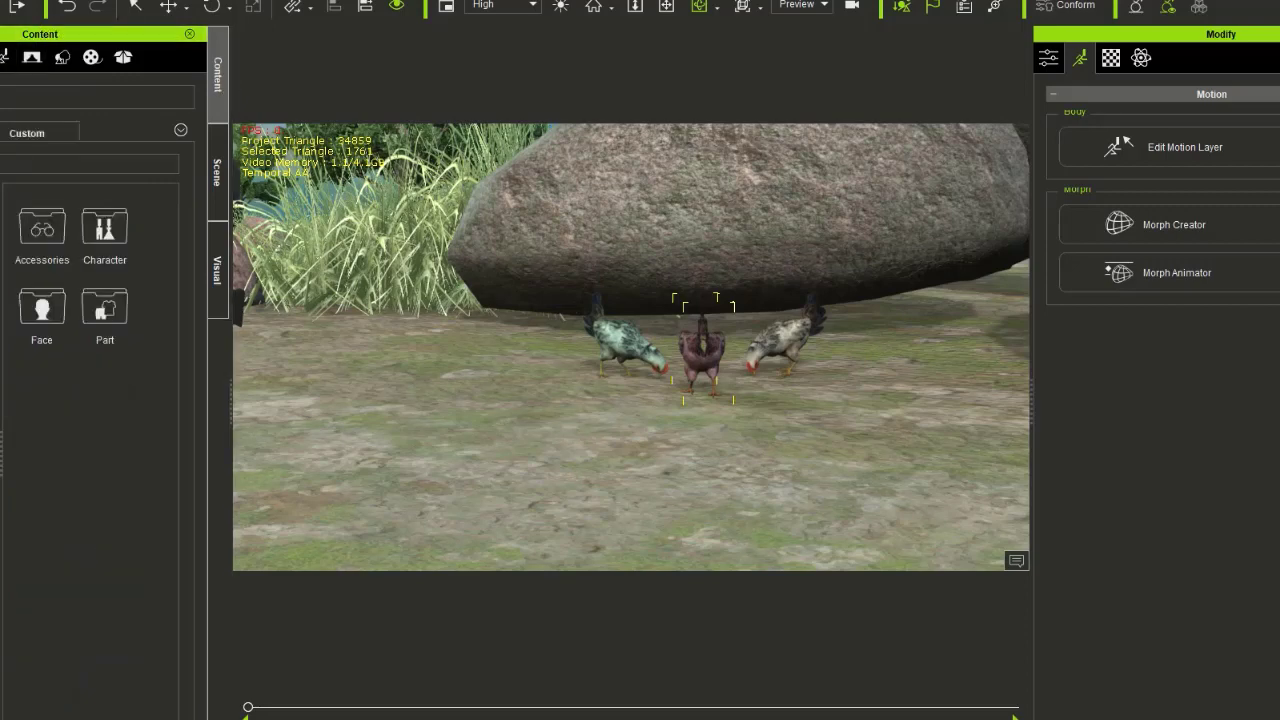
{"action": "left_click", "coordinate": [22, 136]}
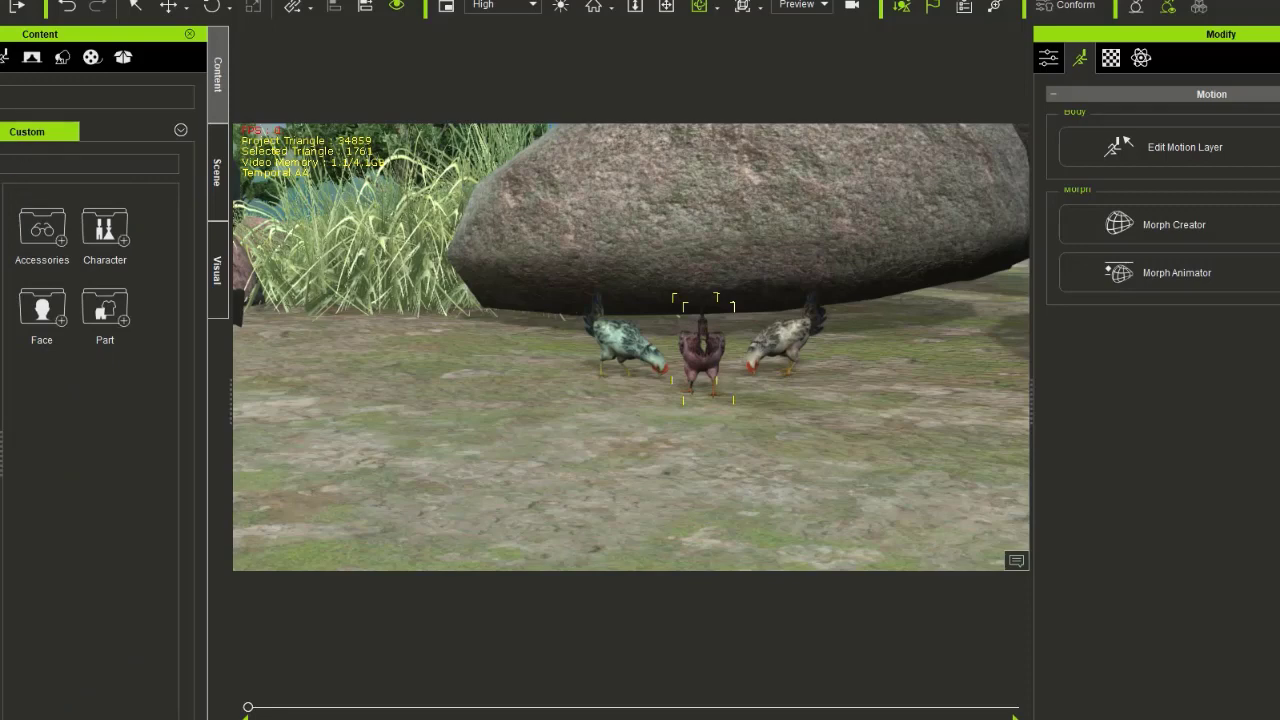
{"action": "double_click", "coordinate": [105, 228]}
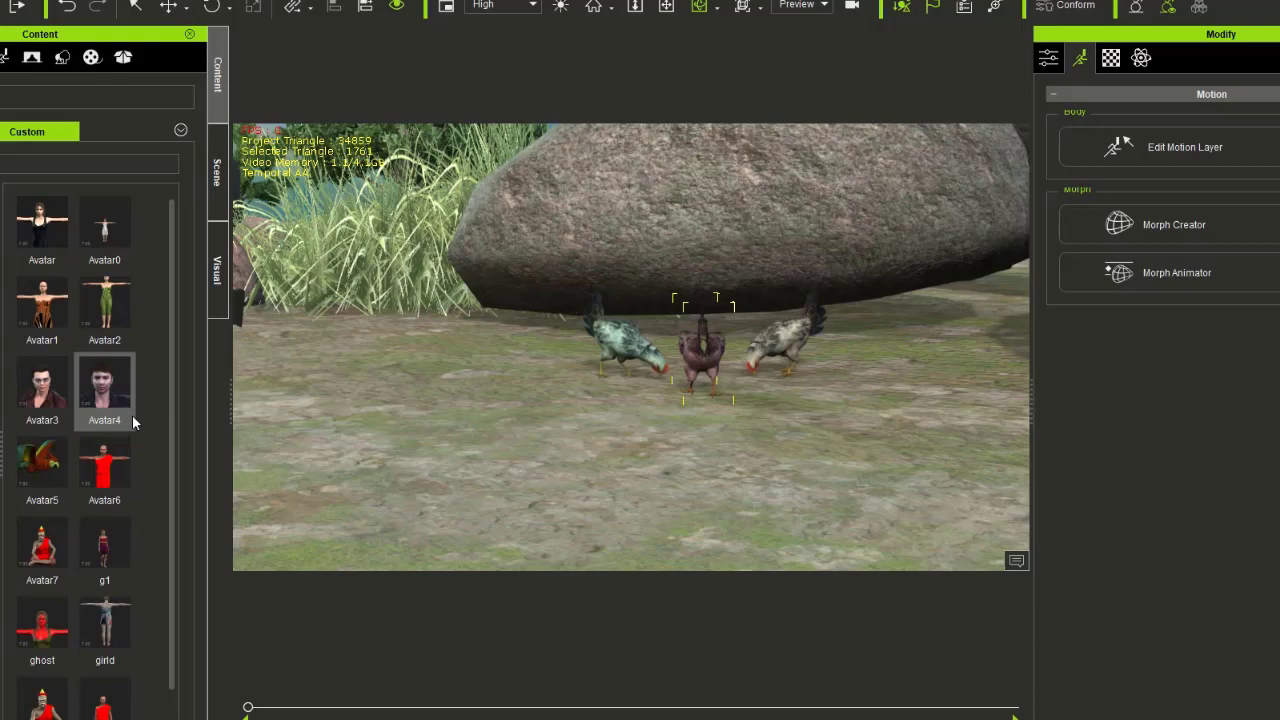
{"action": "mouse_move", "coordinate": [105, 545]}
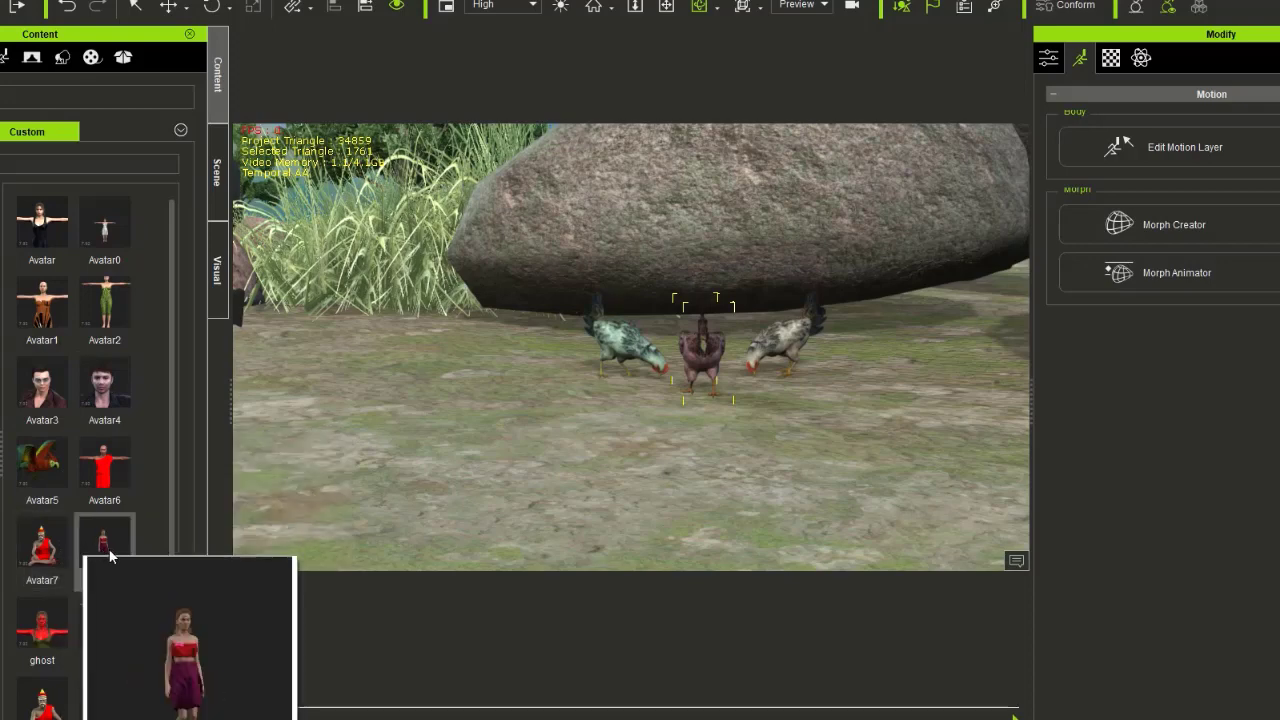
{"action": "left_click_drag", "start_coordinate": [99, 546], "coordinate": [475, 408]}
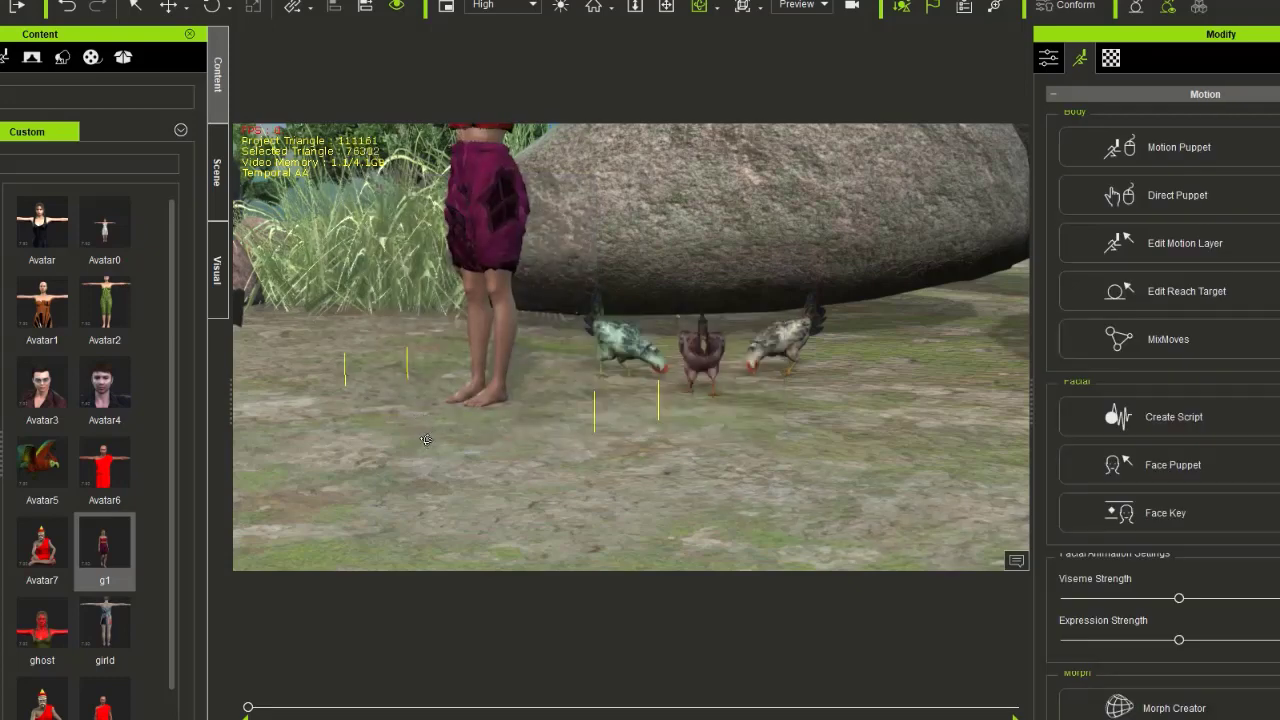
Pan to show the whole g1 woman and rotate her to face the chickens.
{"action": "left_click", "coordinate": [666, 6]}
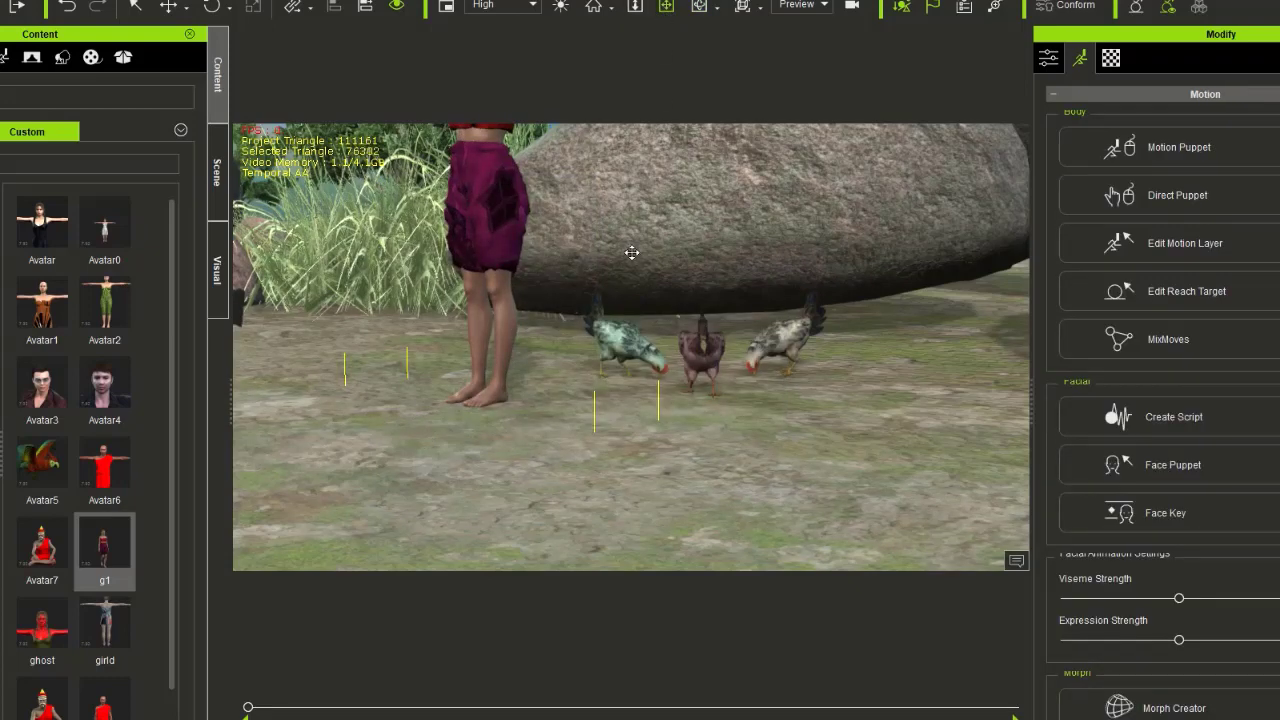
{"action": "mouse_move", "coordinate": [634, 254]}
{"action": "left_mouse_down"}
{"action": "mouse_move", "coordinate": [620, 349]}
{"action": "mouse_move", "coordinate": [588, 404]}
{"action": "left_mouse_up"}
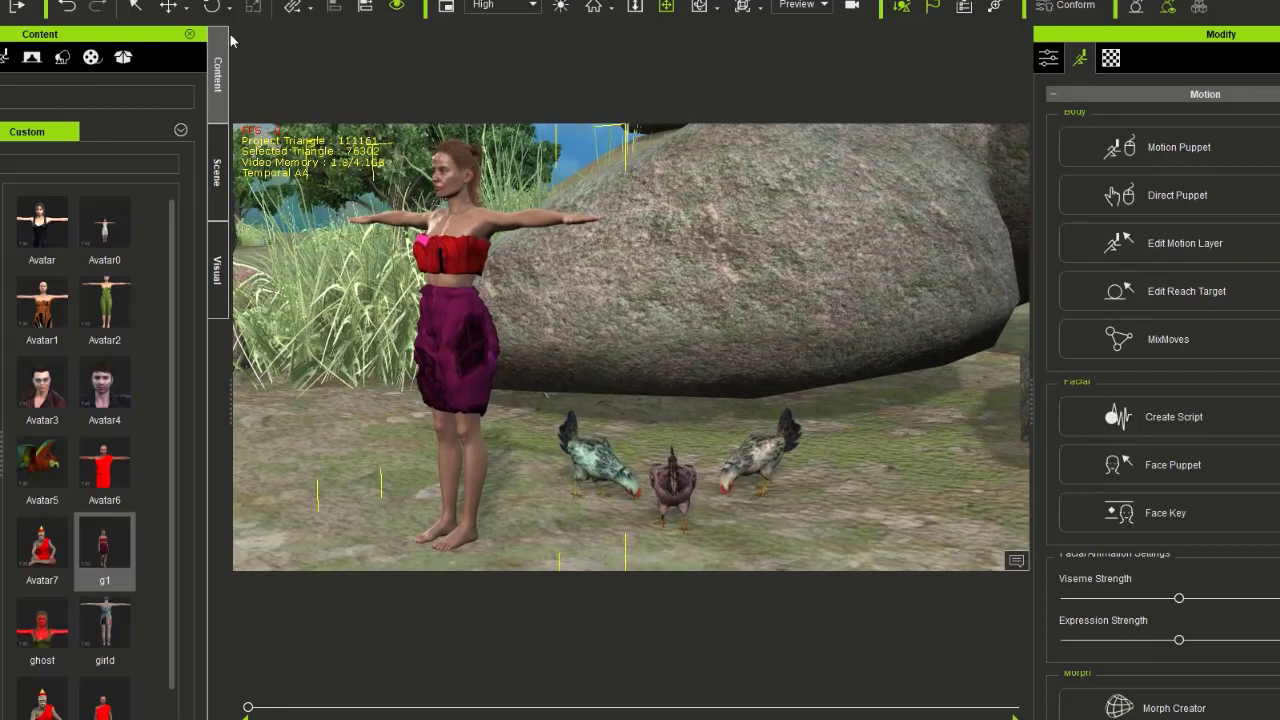
{"action": "left_click", "coordinate": [211, 8]}
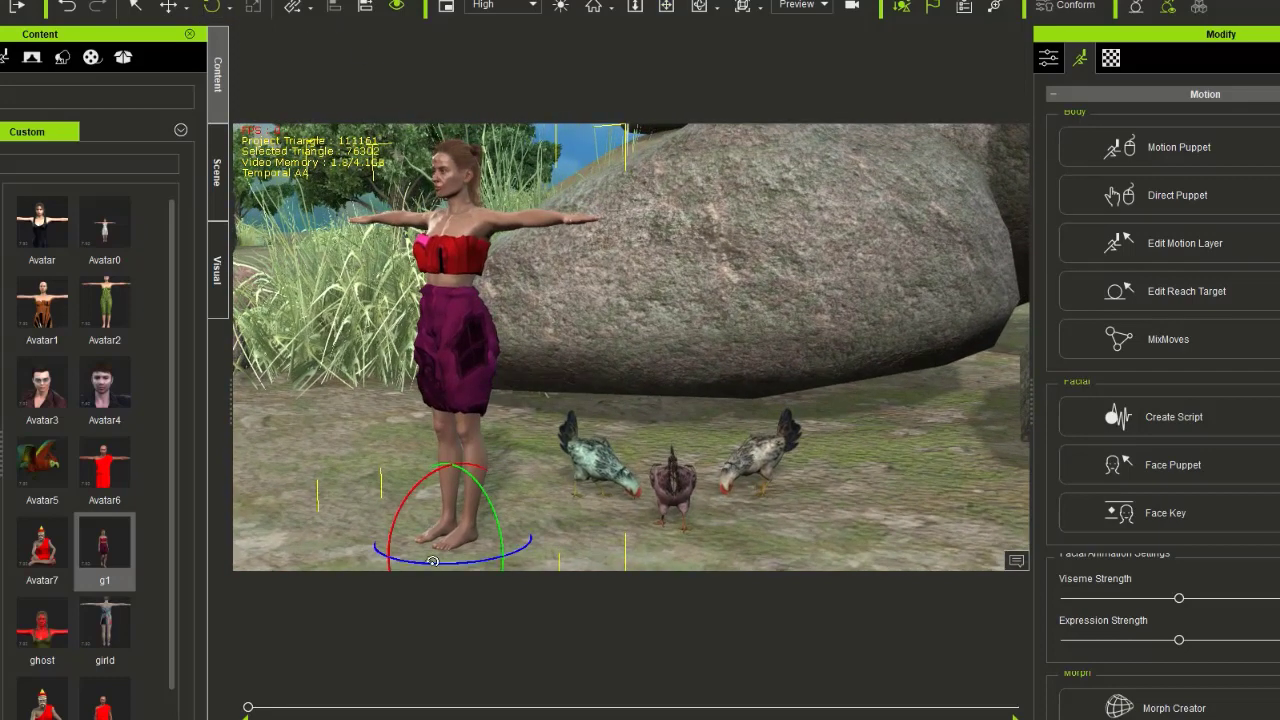
{"action": "left_click_drag", "start_coordinate": [430, 561], "coordinate": [547, 556]}
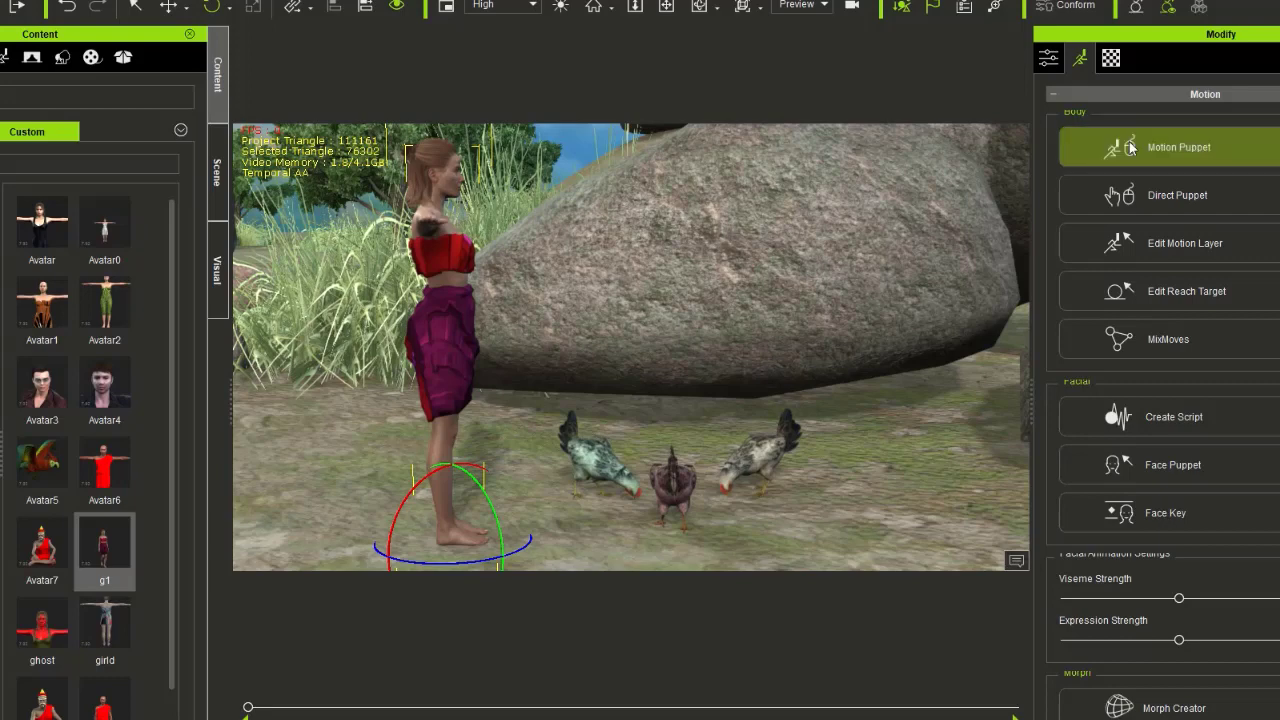
In Motion Puppet's Mood presets, preview 02_Surprise and 02_Angry on the woman.
{"action": "left_click", "coordinate": [1130, 148]}
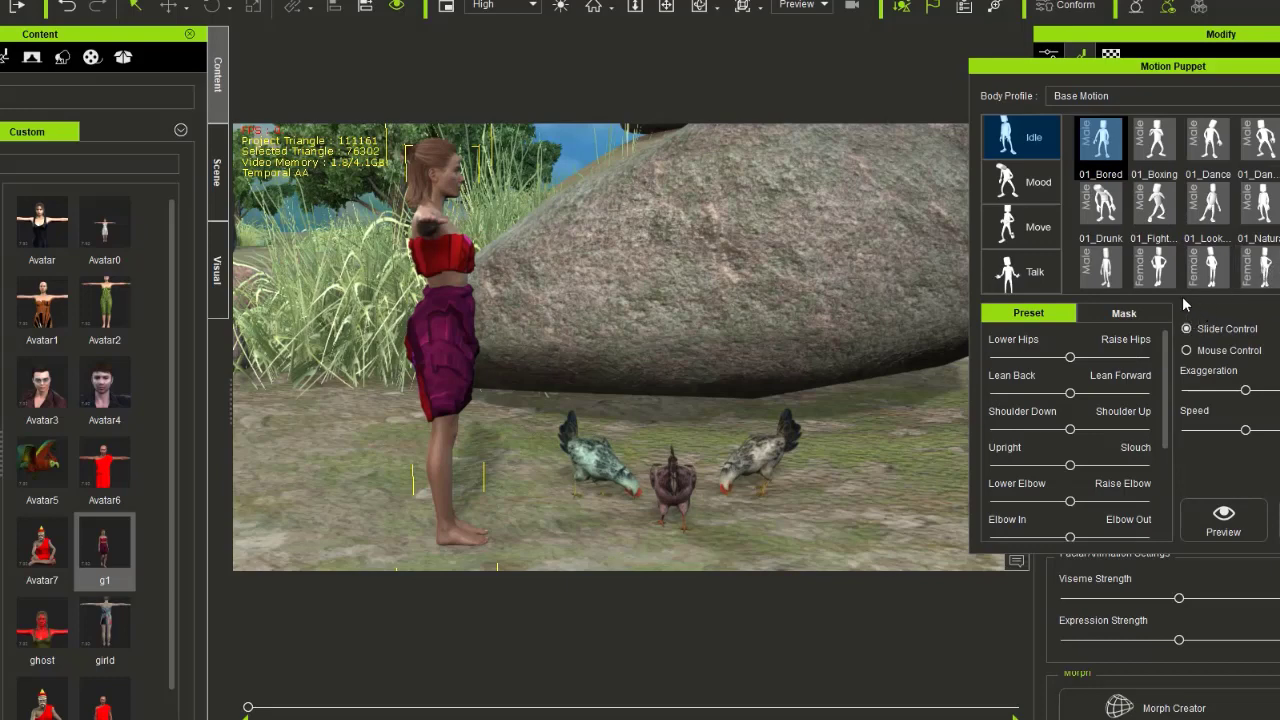
{"action": "left_click", "coordinate": [1030, 190]}
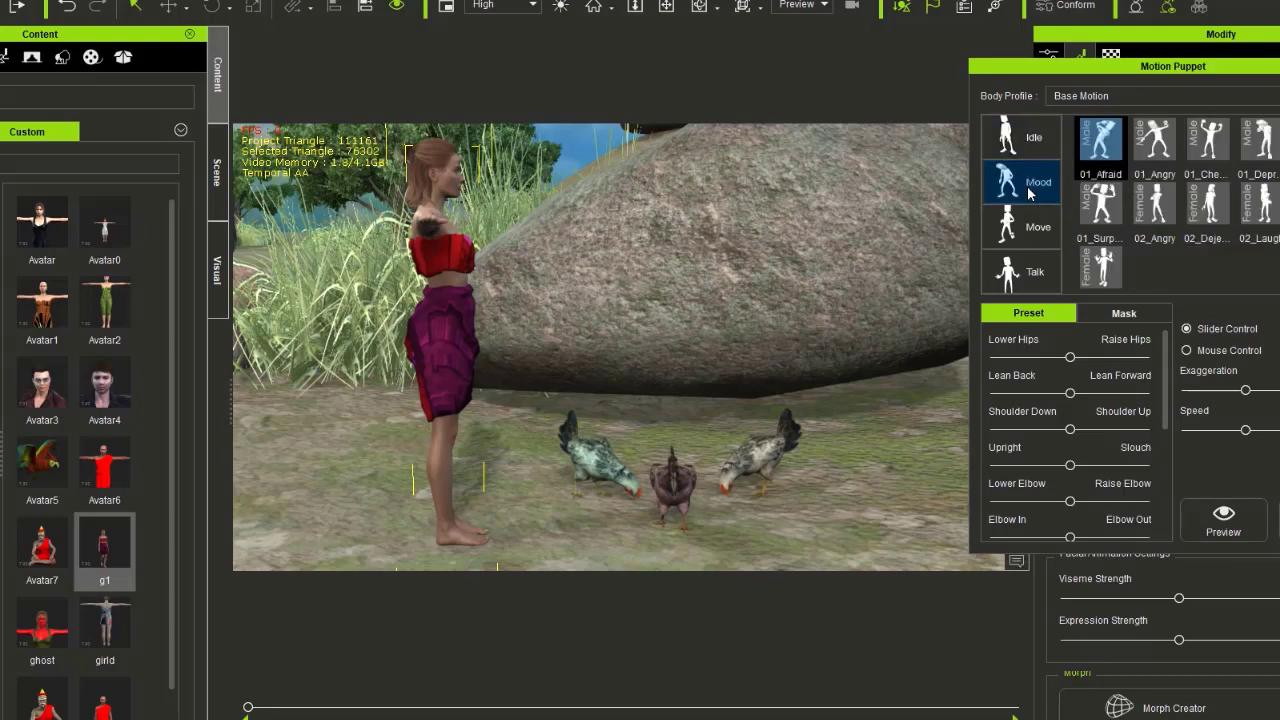
{"action": "left_click", "coordinate": [1101, 264]}
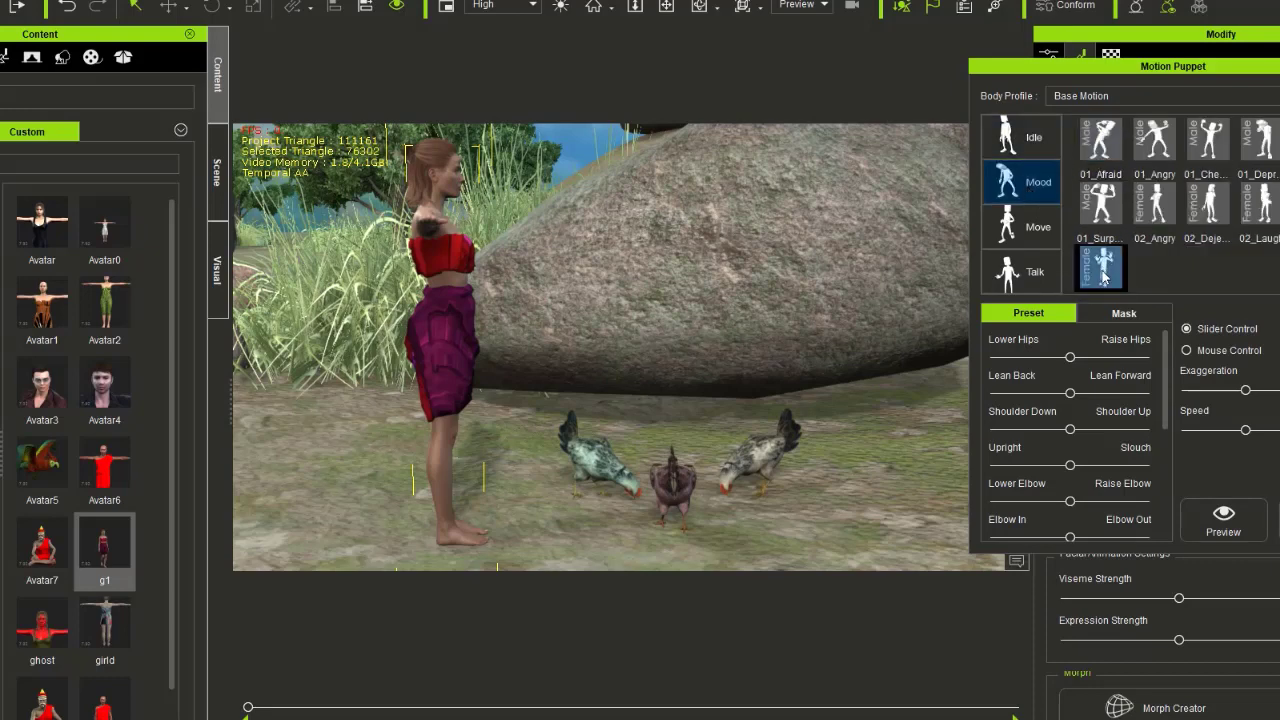
{"action": "left_click", "coordinate": [1222, 520]}
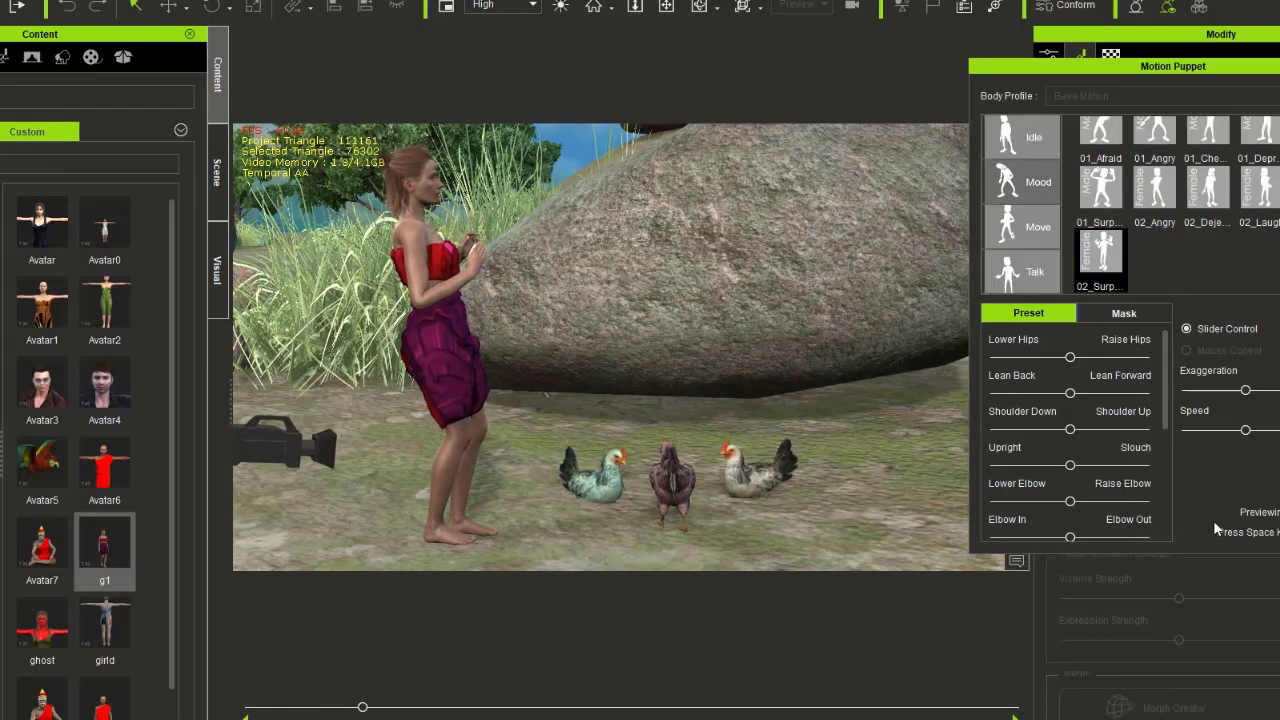
{"action": "right_click", "coordinate": [1213, 520]}
{"action": "left_click", "coordinate": [1240, 528]}
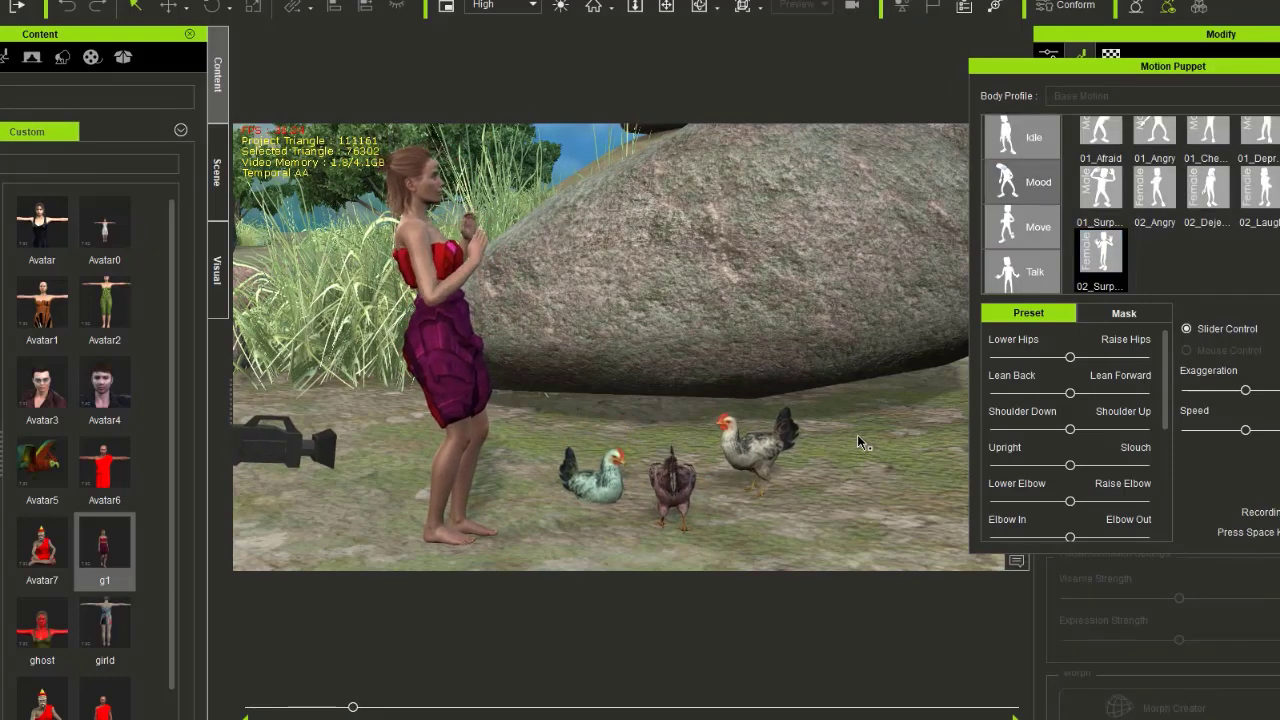
{"action": "key", "text": "space"}
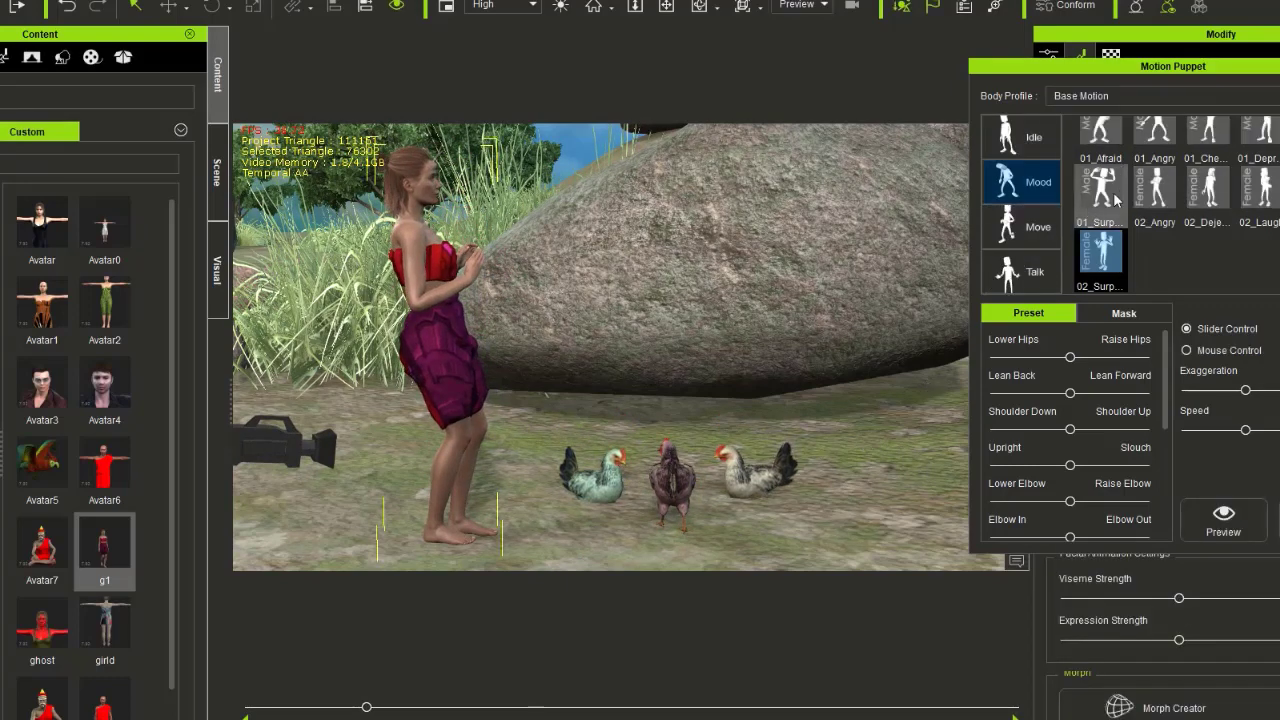
{"action": "left_click", "coordinate": [1154, 190]}
{"action": "left_click", "coordinate": [1223, 520]}
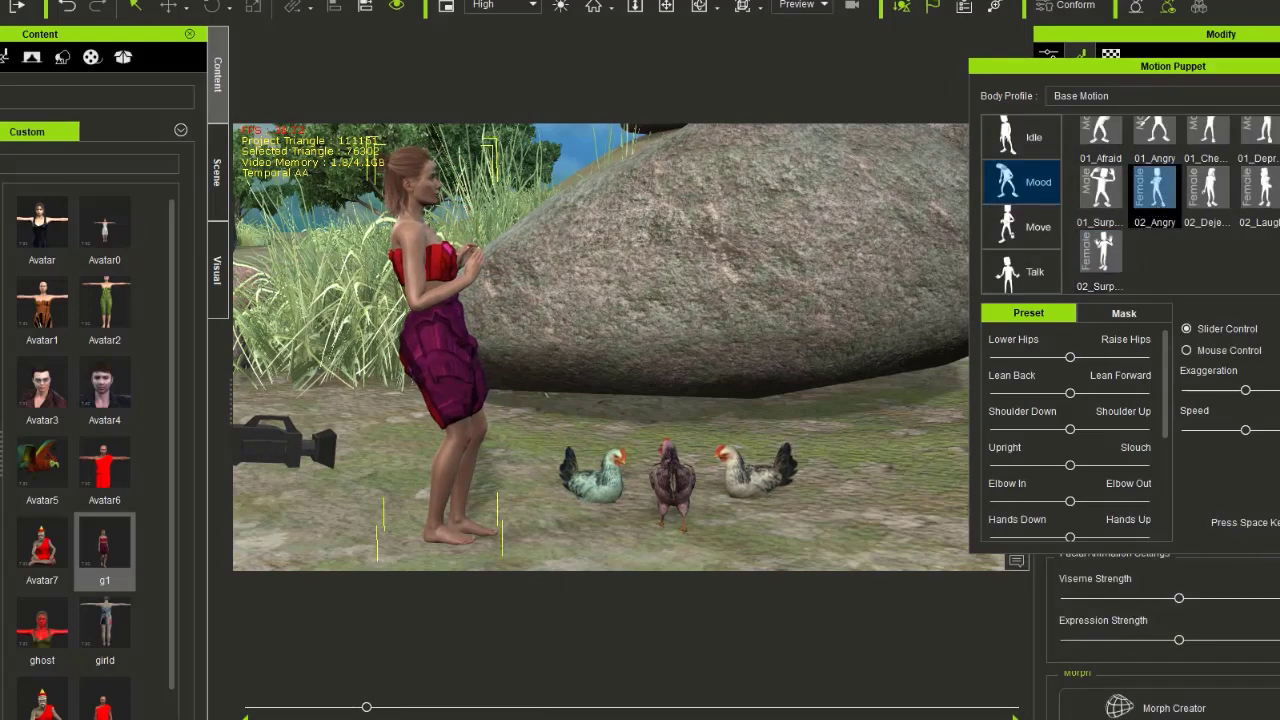
{"action": "key", "text": "space"}
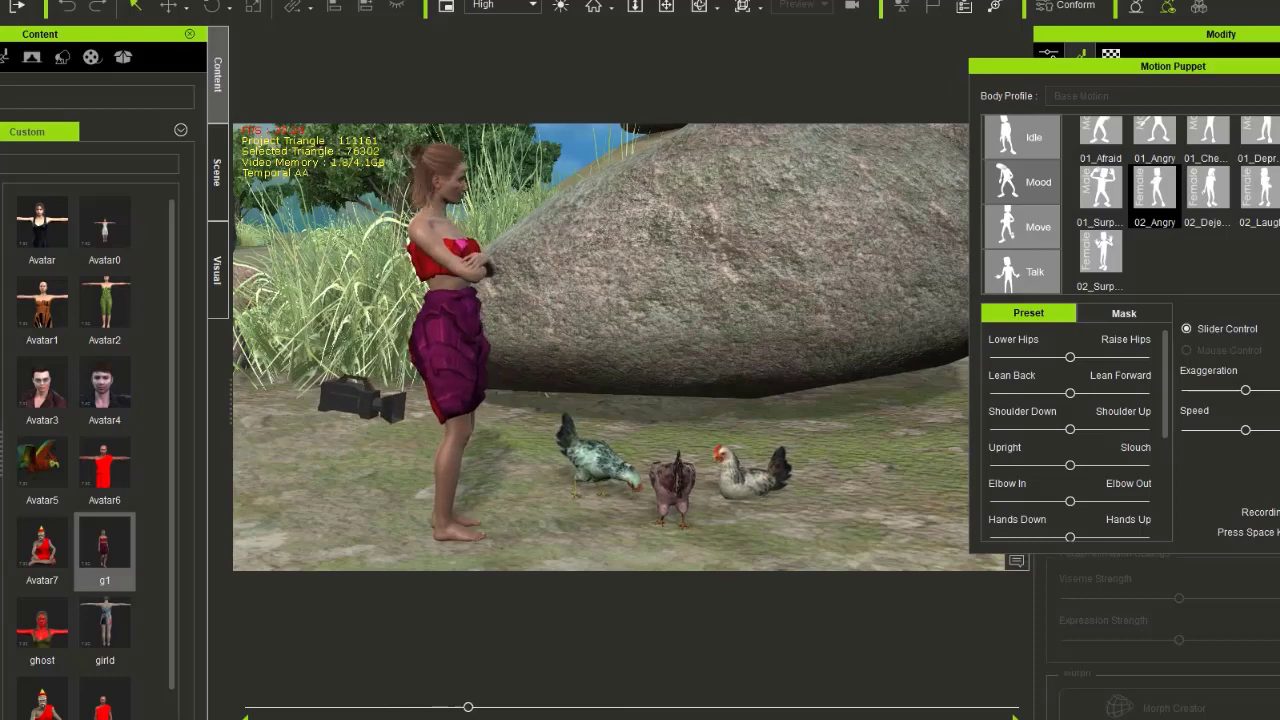
{"action": "key", "text": "space"}
Record the 02_Dejected and 02_Laugh mood performances onto the woman.
{"action": "left_click", "coordinate": [1210, 190]}
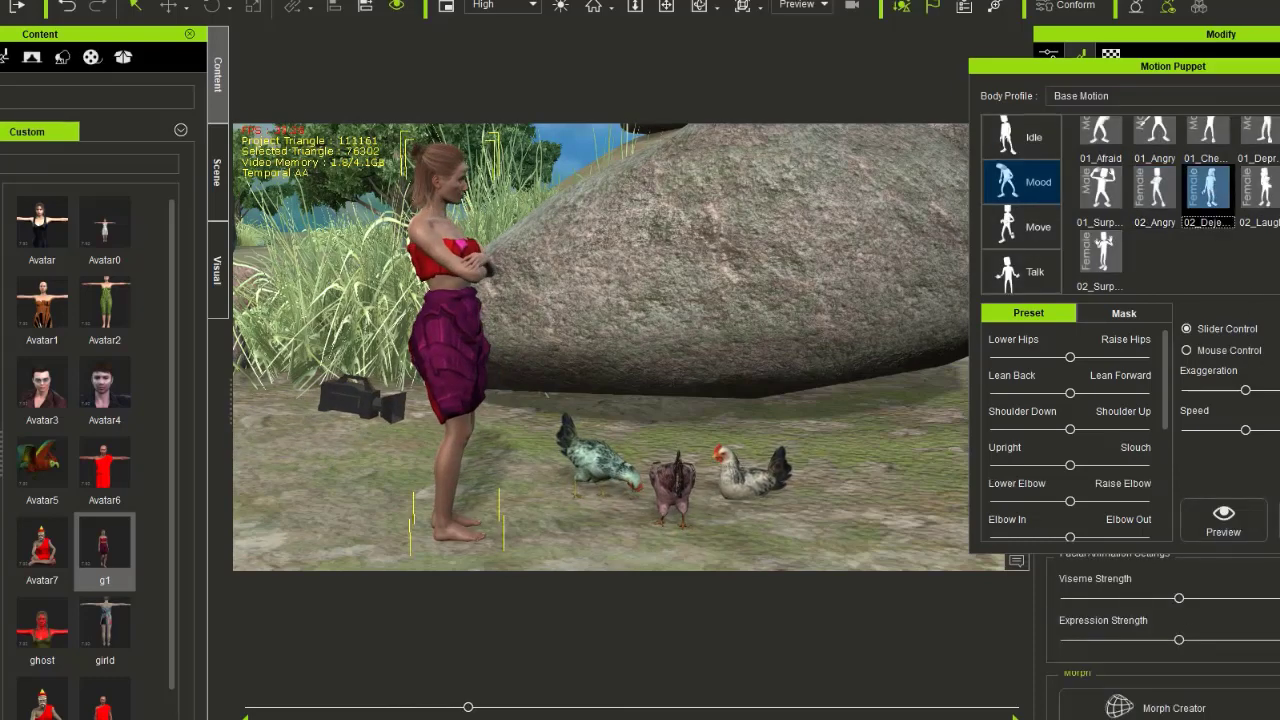
{"action": "left_click", "coordinate": [1223, 520]}
{"action": "key", "text": "space"}
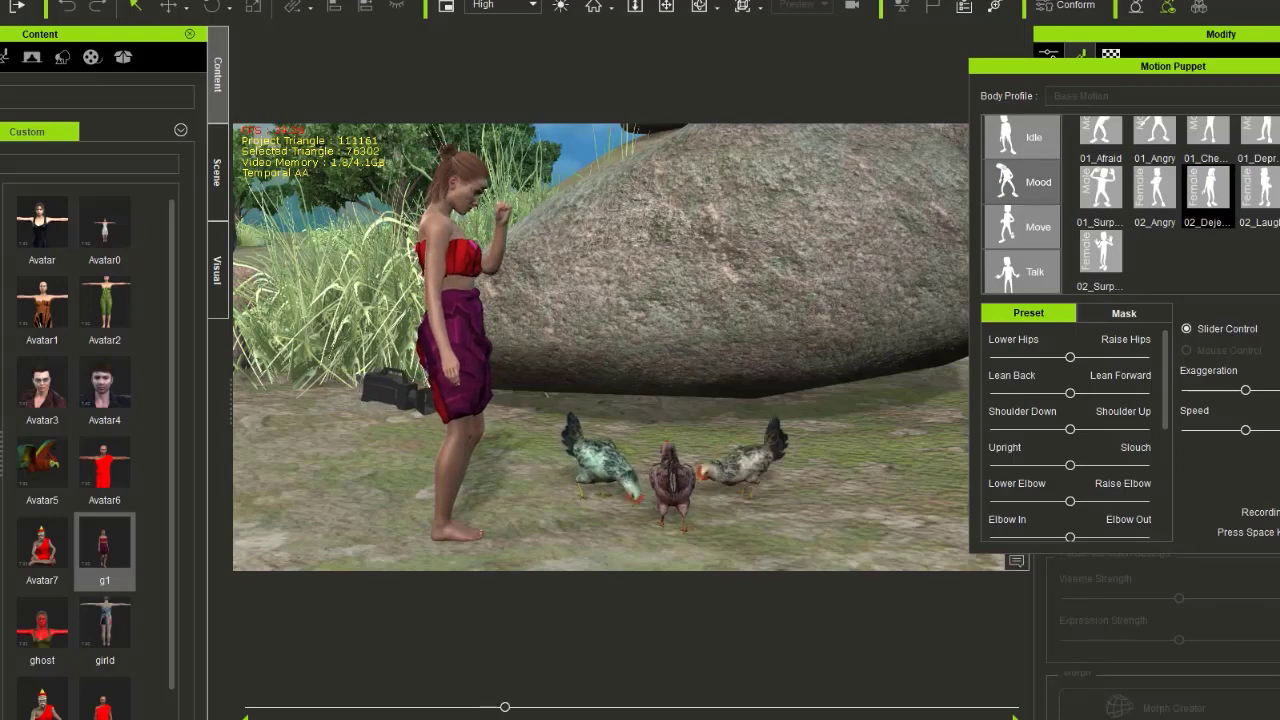
{"action": "key", "text": "space"}
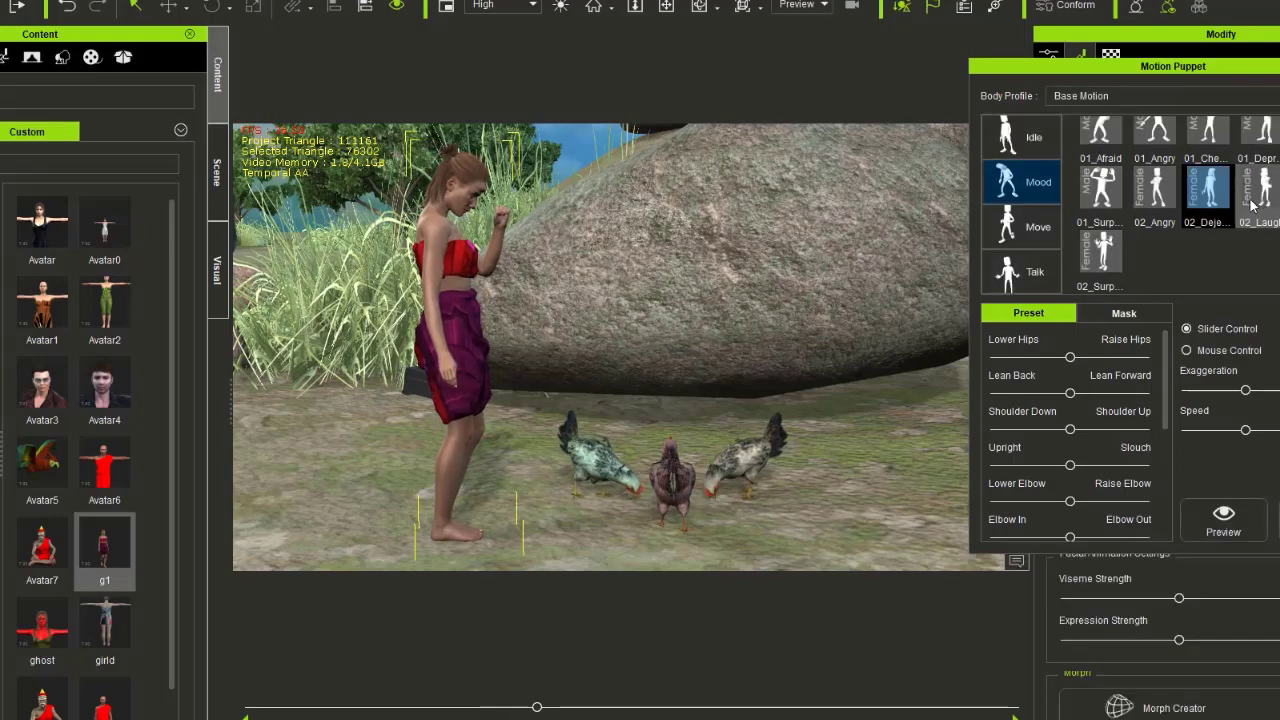
{"action": "left_click", "coordinate": [1262, 198]}
{"action": "left_click", "coordinate": [1223, 520]}
{"action": "key", "text": "space"}
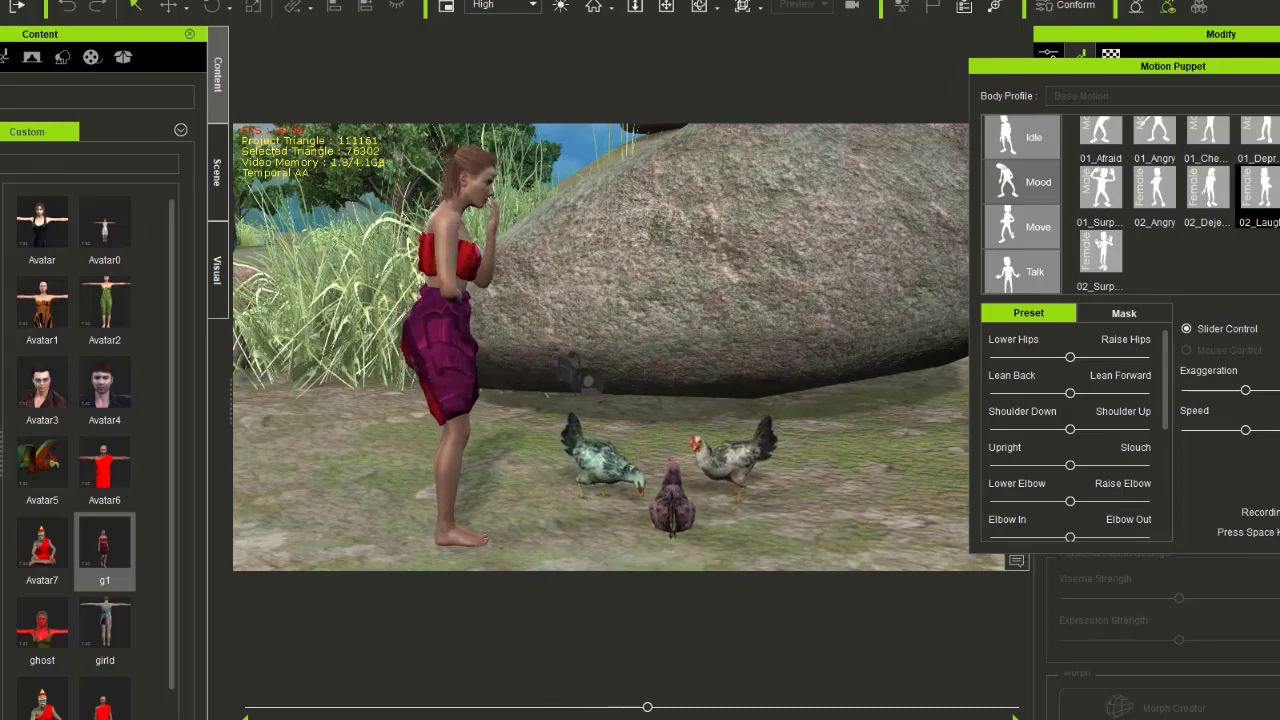
{"action": "key", "text": "space"}
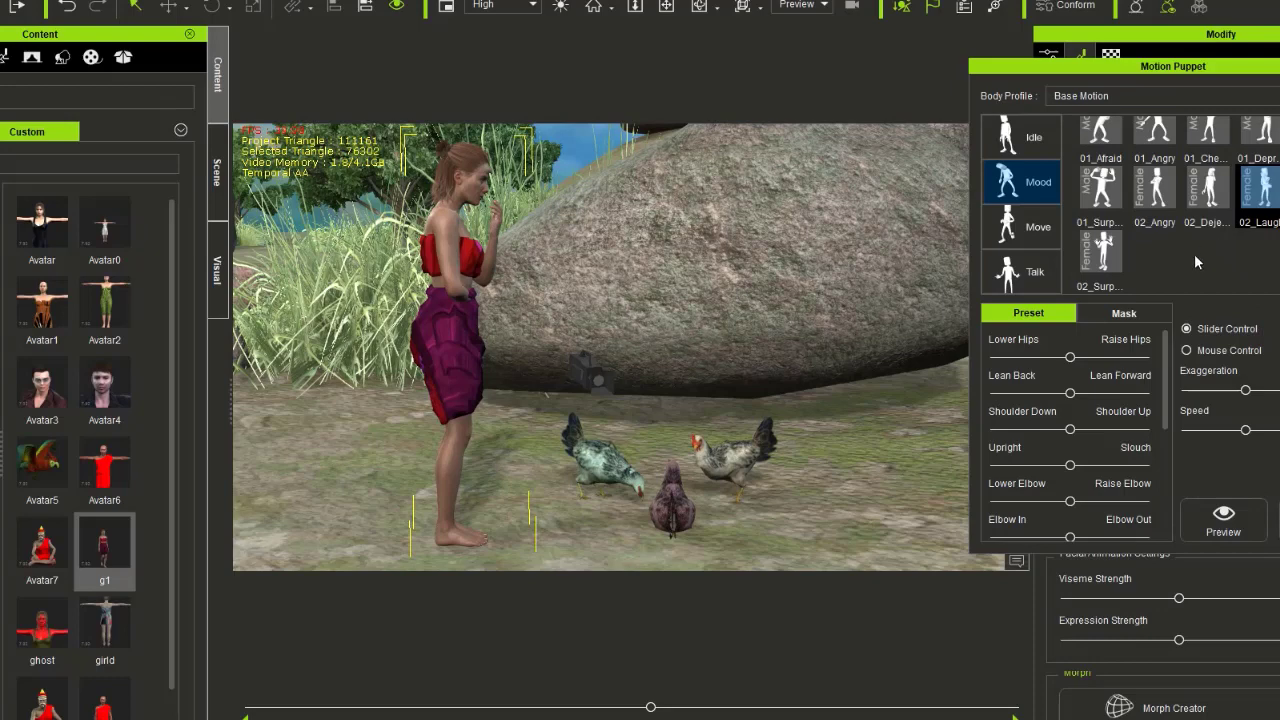
Select the 01_Depr depressed mood preset, ready to record.
{"action": "scroll", "coordinate": [1196, 262], "scroll_direction": "up", "scroll_amount": 1}
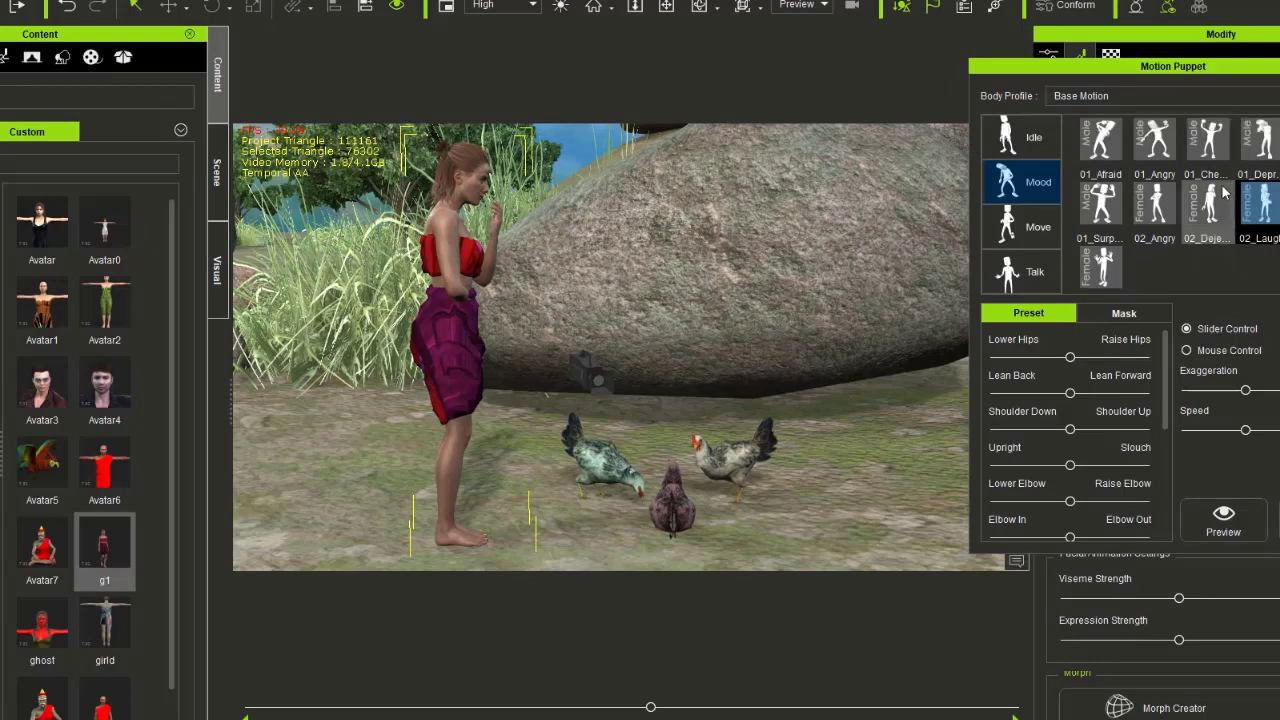
{"action": "left_click", "coordinate": [1260, 134]}
{"action": "left_click", "coordinate": [1223, 520]}
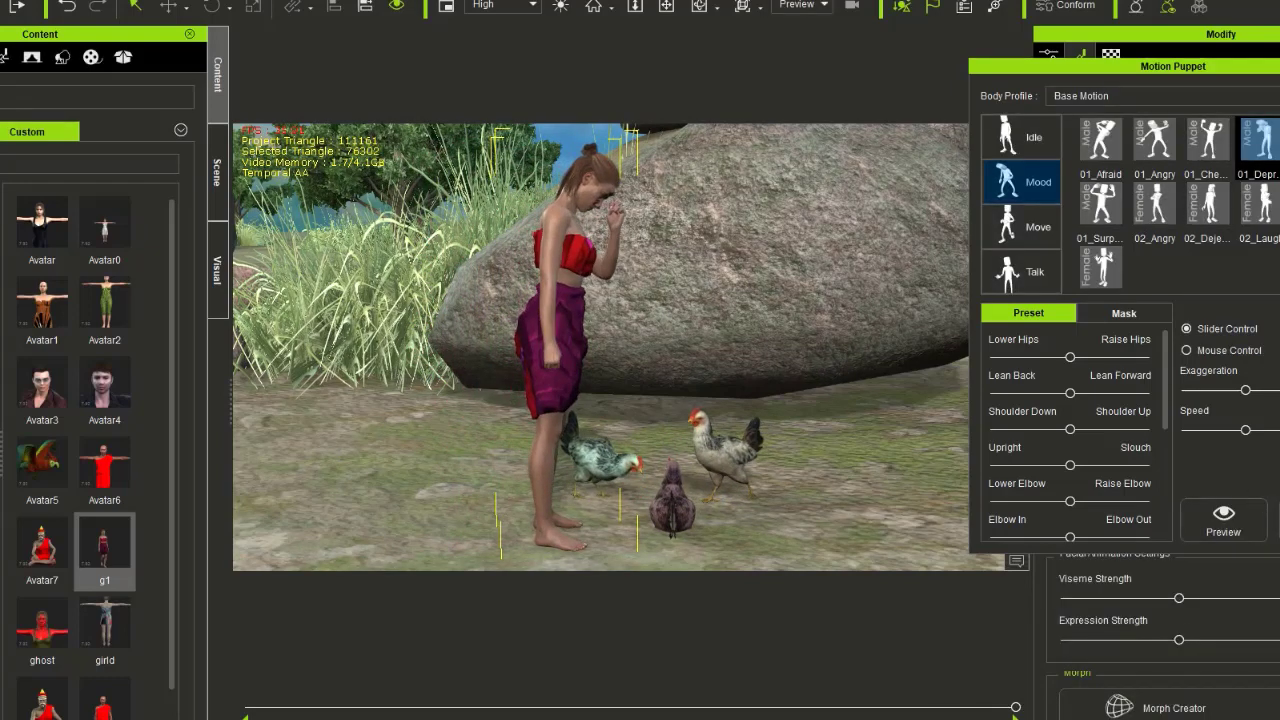
Return the animation to its first frame after the depressed mood motion.
{"action": "key", "text": "Home"}
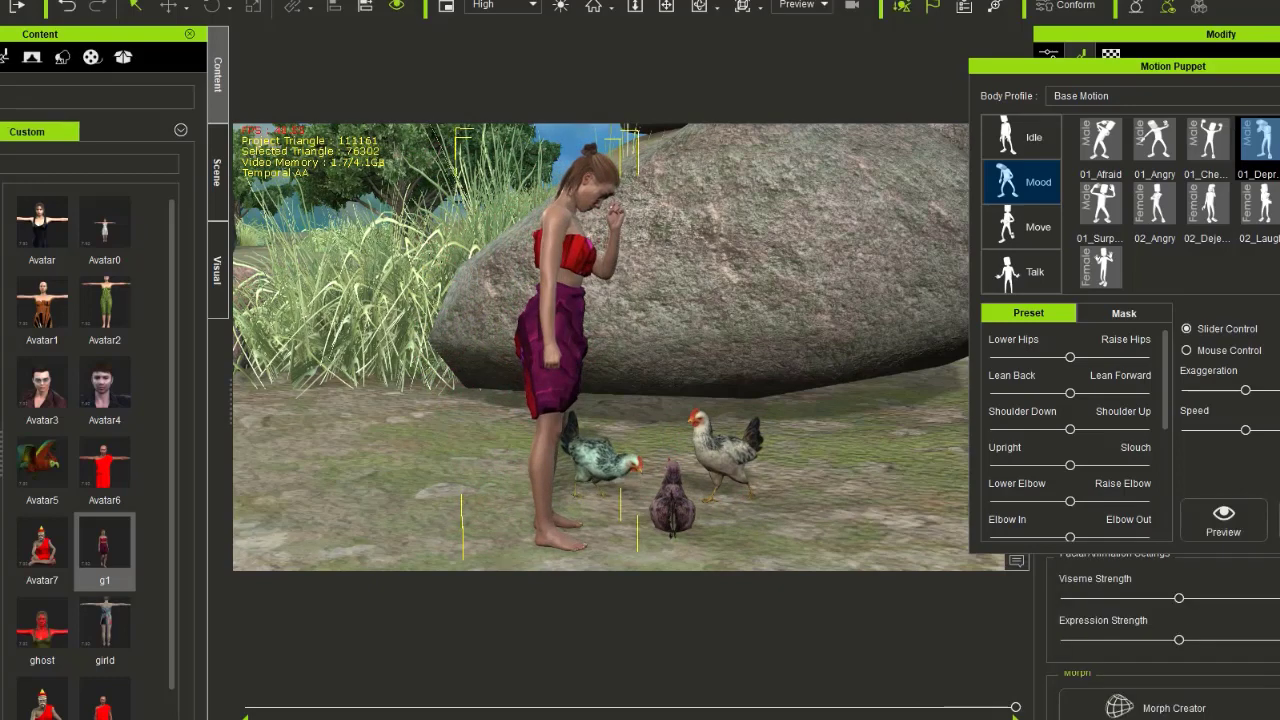
Hide the last item in the Scene list.
{"action": "left_click", "coordinate": [217, 172]}
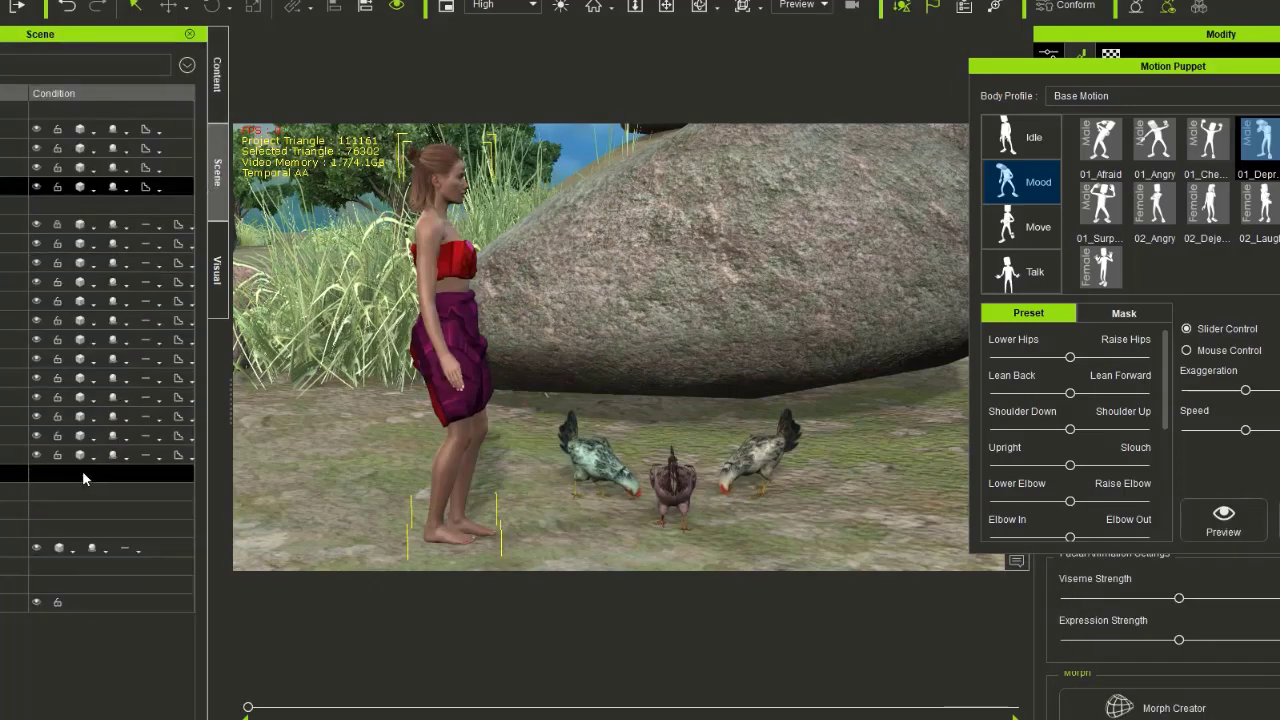
{"action": "left_click", "coordinate": [39, 603]}
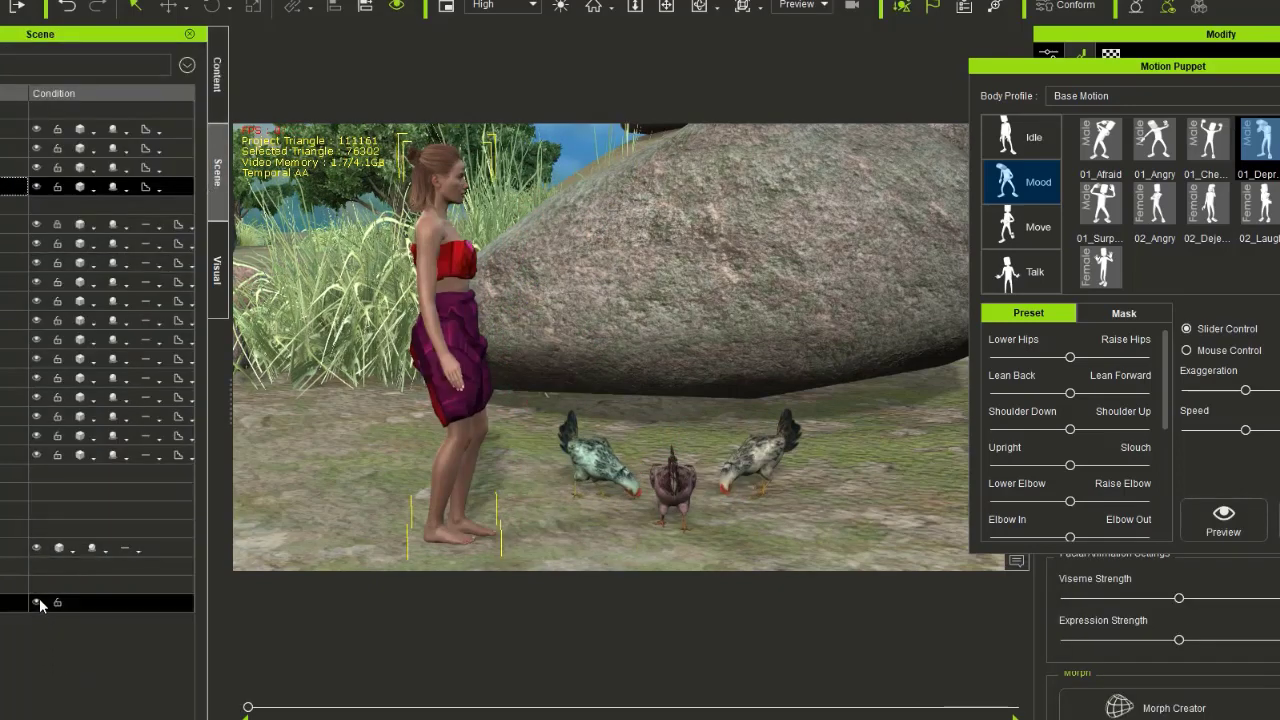
{"action": "left_click", "coordinate": [38, 601]}
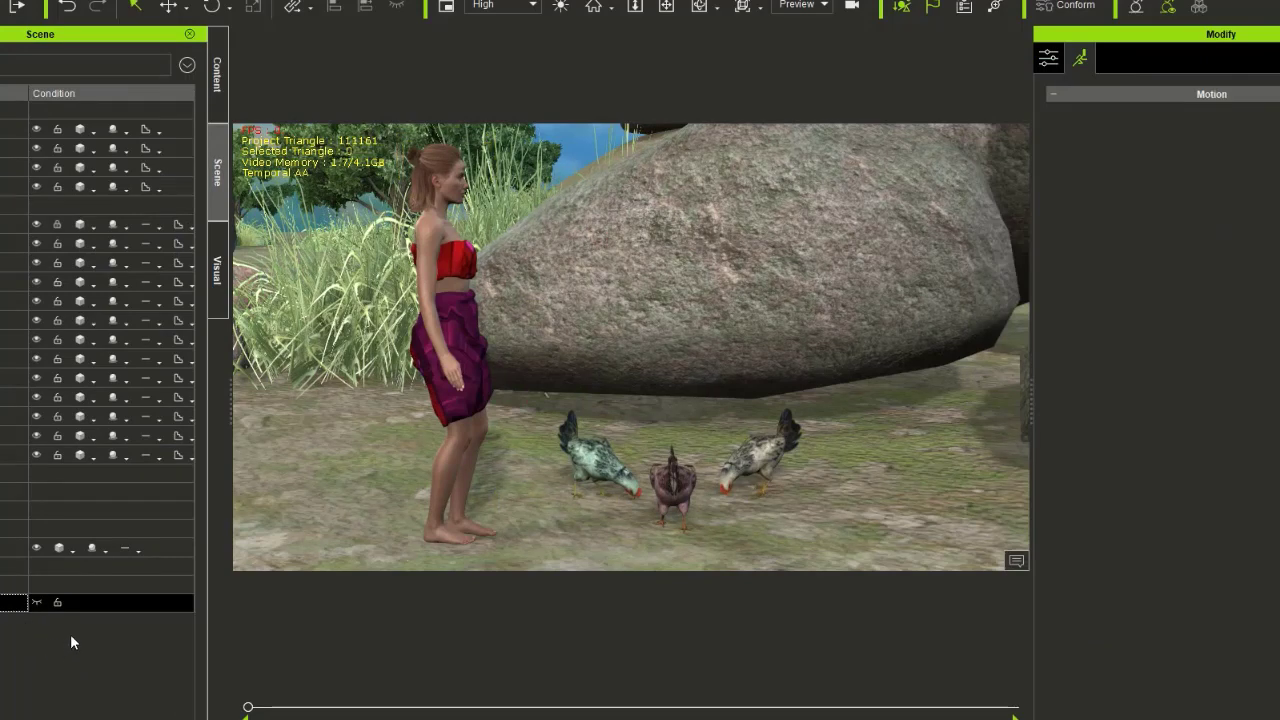
Drag Avatar2 from the Content library into the scene, right of the chickens.
{"action": "left_click", "coordinate": [217, 88]}
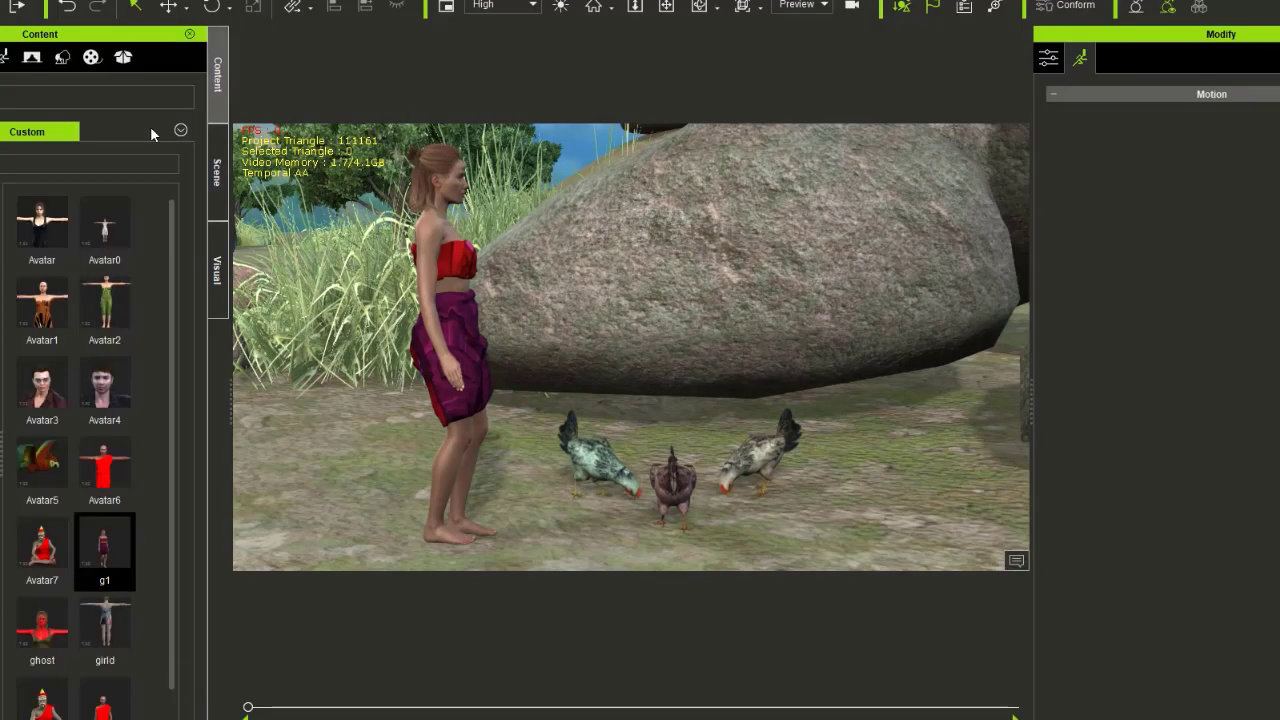
{"action": "left_click_drag", "start_coordinate": [112, 328], "coordinate": [898, 537]}
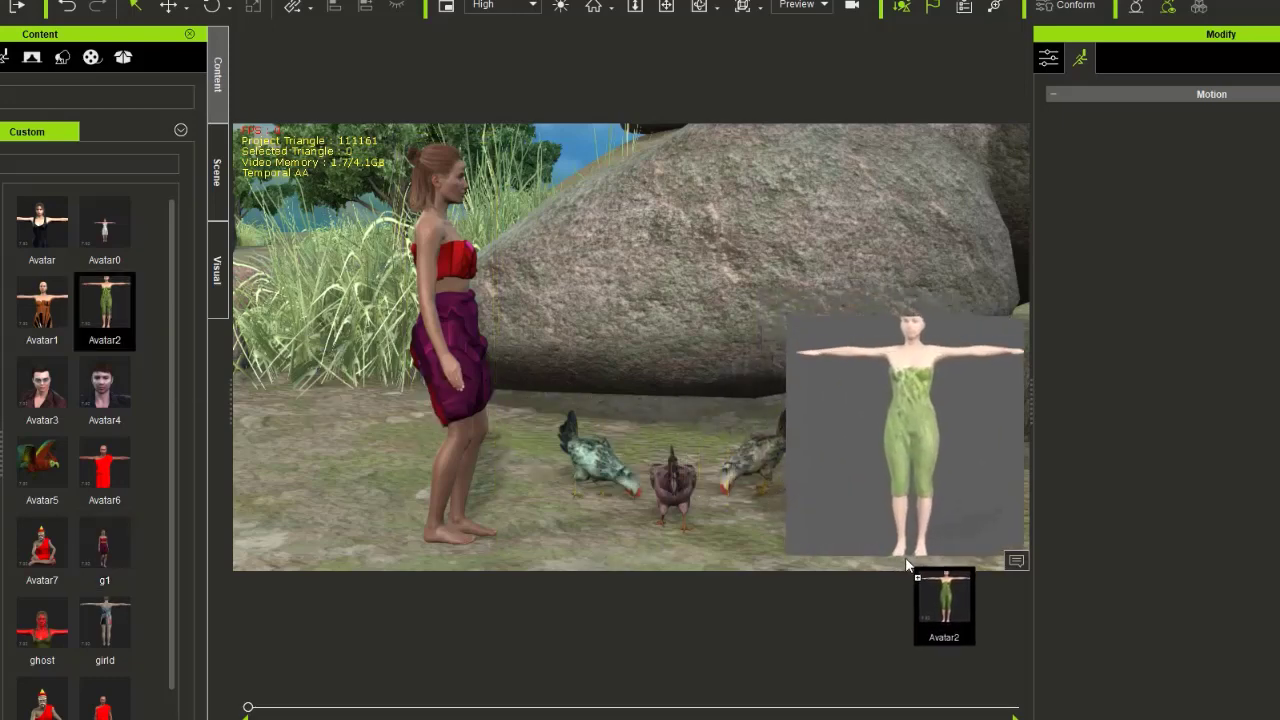
{"action": "left_click_drag", "start_coordinate": [897, 537], "coordinate": [906, 558]}
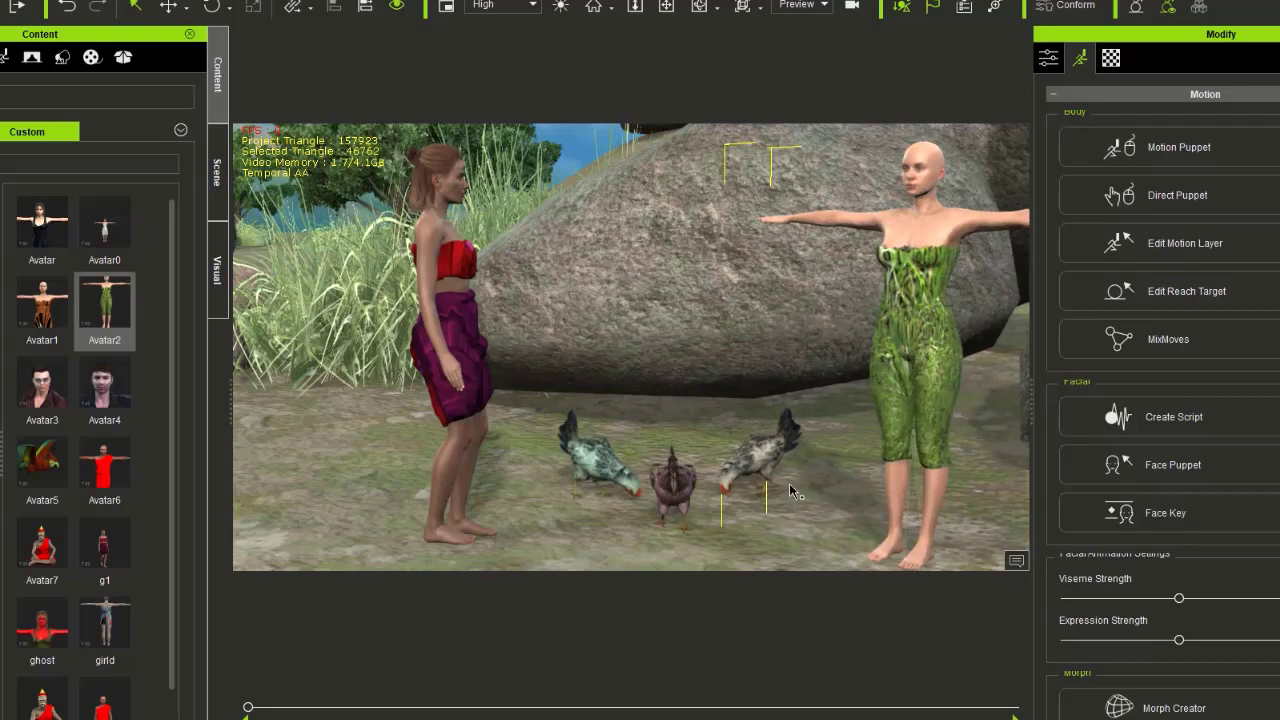
Rotate Avatar2 to face the woman in red.
{"action": "left_click", "coordinate": [211, 7]}
{"action": "right_click_drag", "start_coordinate": [810, 506], "coordinate": [816, 497]}
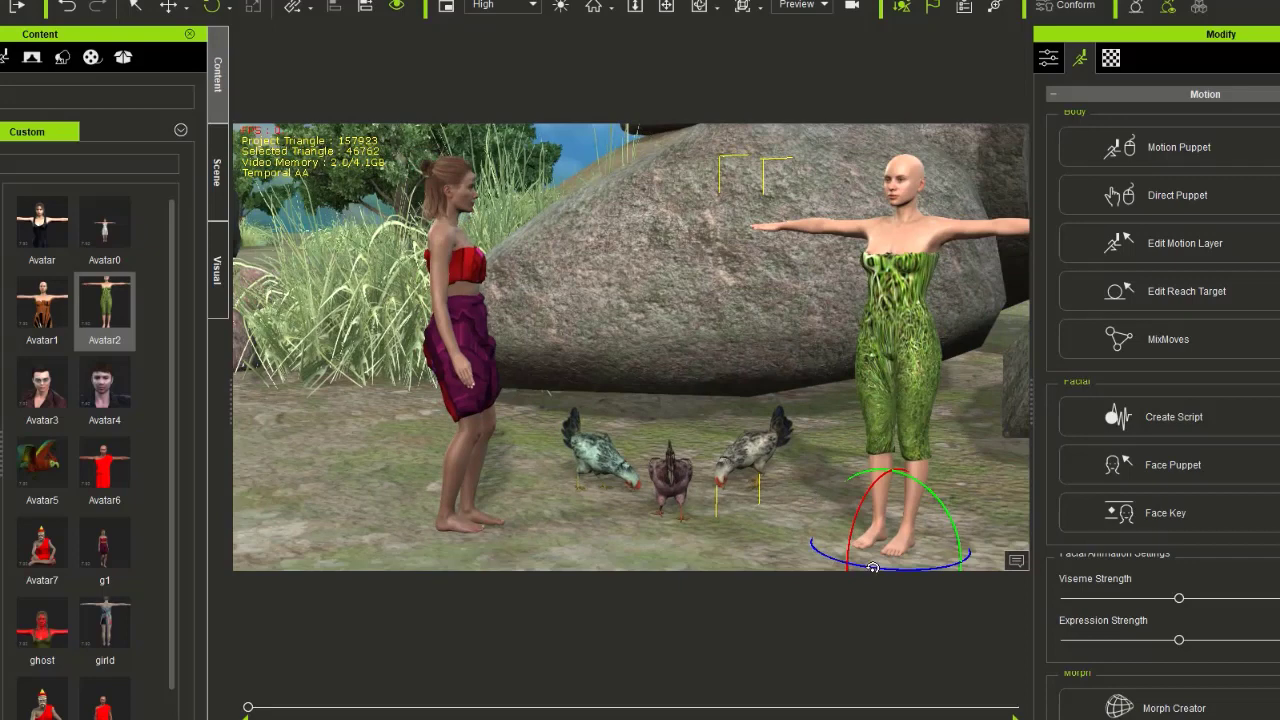
{"action": "left_click_drag", "start_coordinate": [873, 567], "coordinate": [830, 570]}
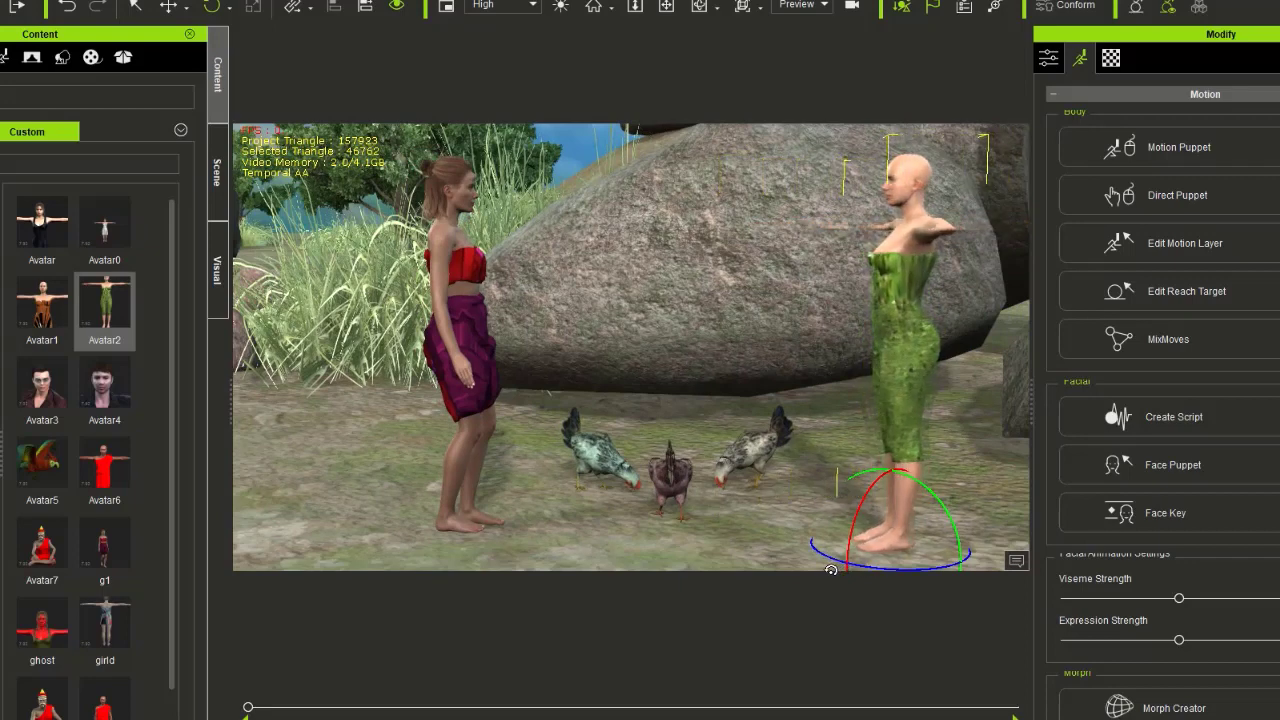
Preview the 02_Laugh mood, then record the 02_Angry mood motion for Avatar2.
{"action": "left_click", "coordinate": [1120, 143]}
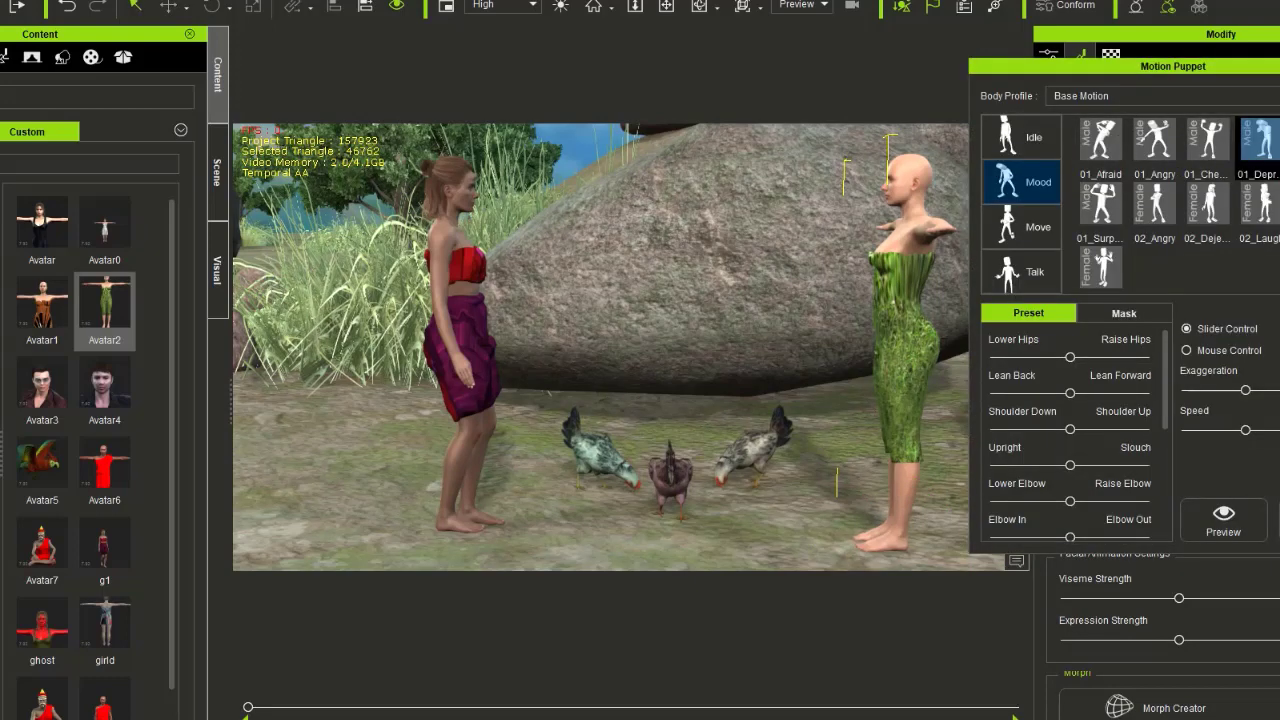
{"action": "left_click", "coordinate": [1262, 200]}
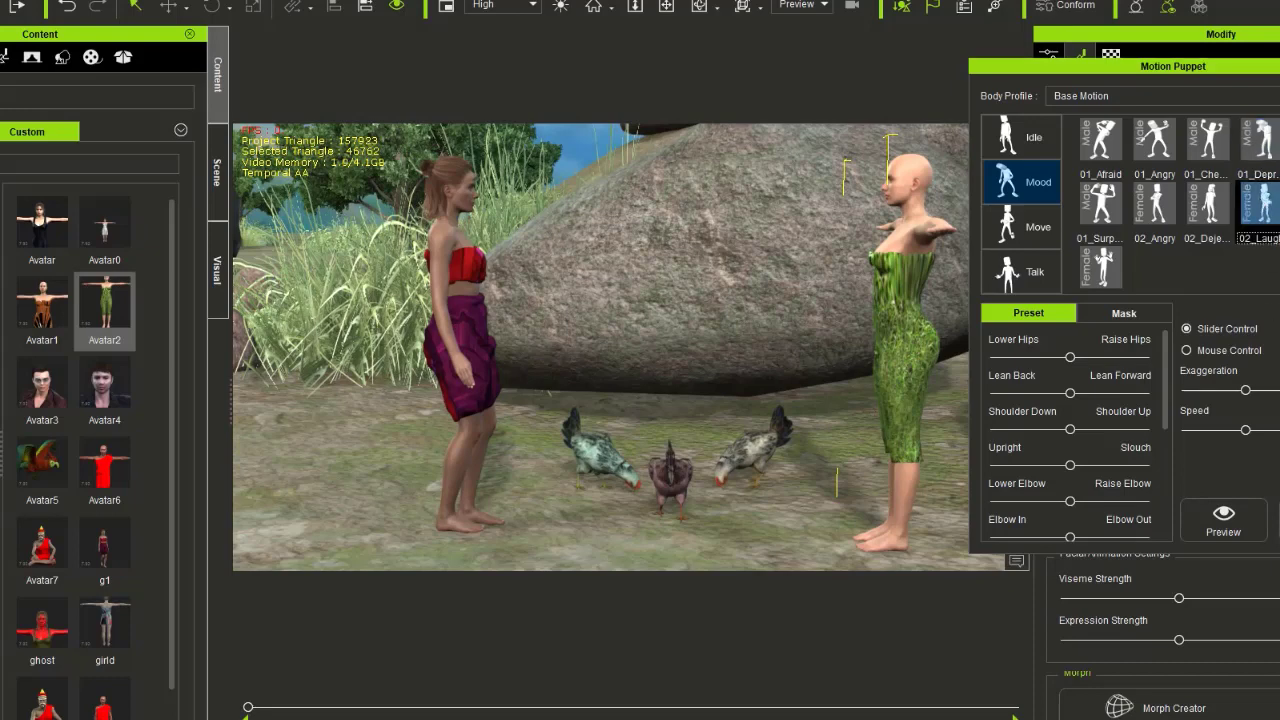
{"action": "left_click", "coordinate": [1223, 520]}
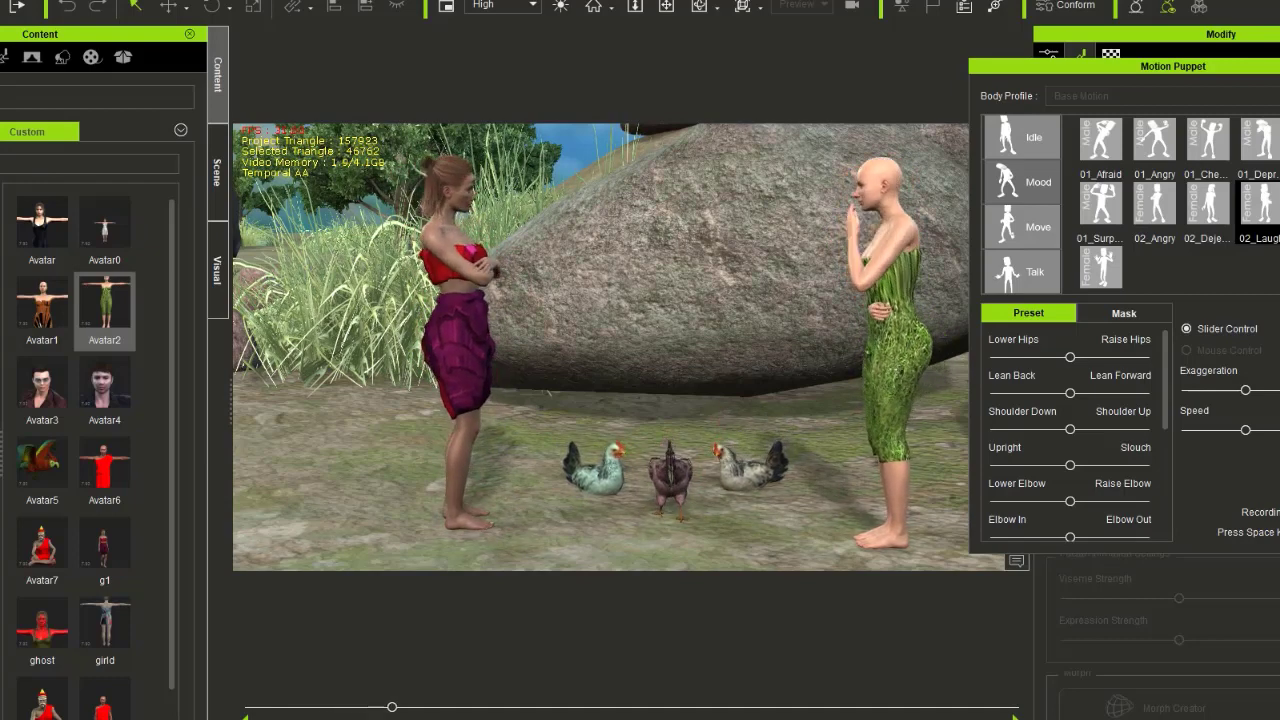
{"action": "key", "text": "space"}
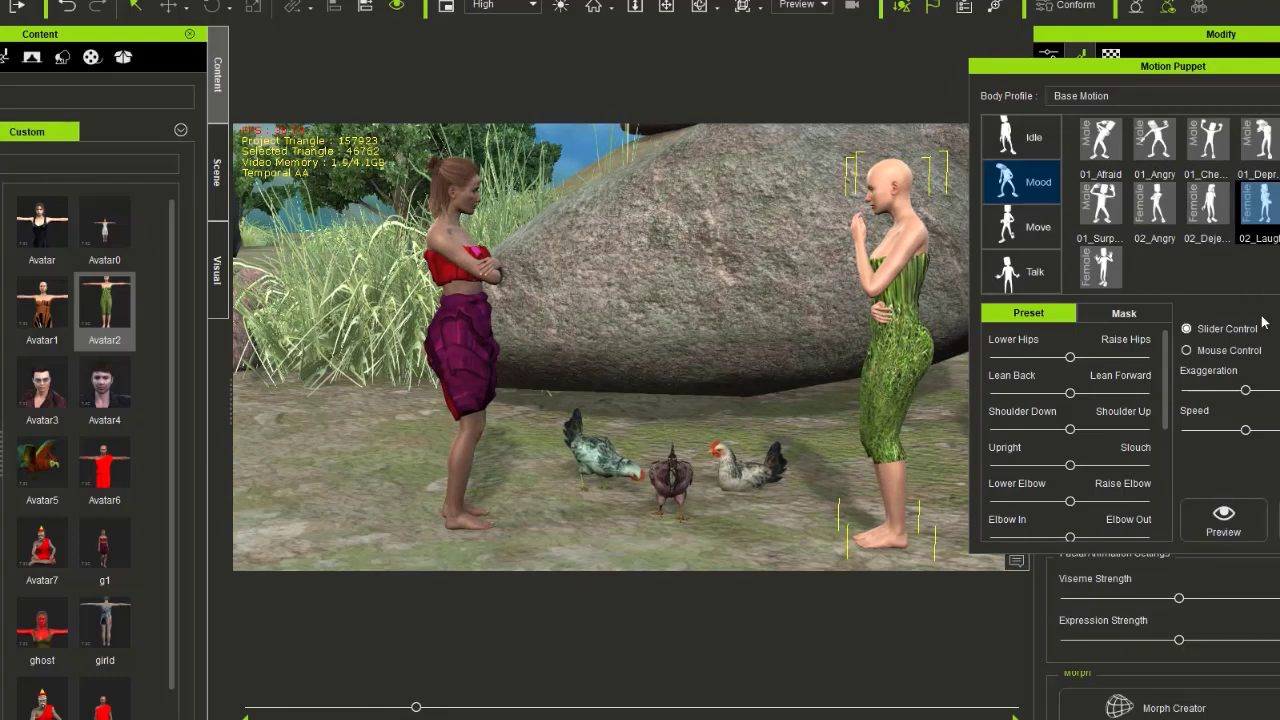
{"action": "left_click", "coordinate": [1155, 205]}
{"action": "key", "text": "space"}
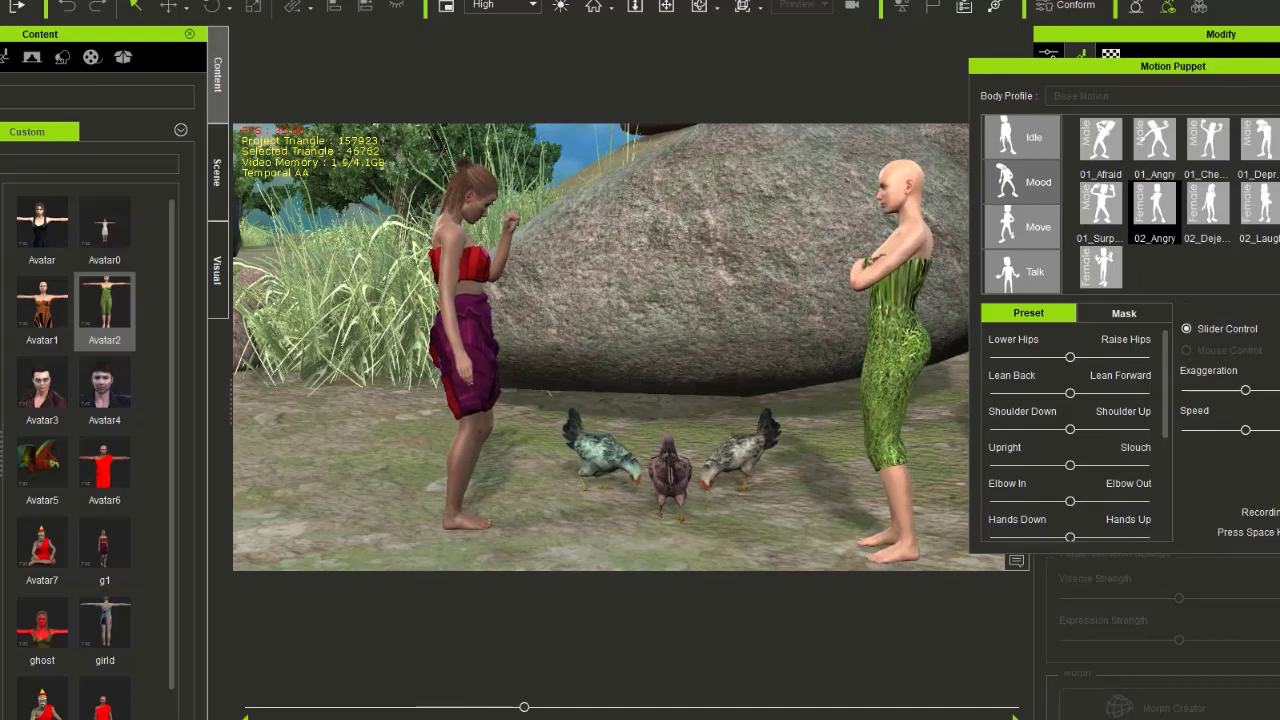
{"action": "key", "text": "space"}
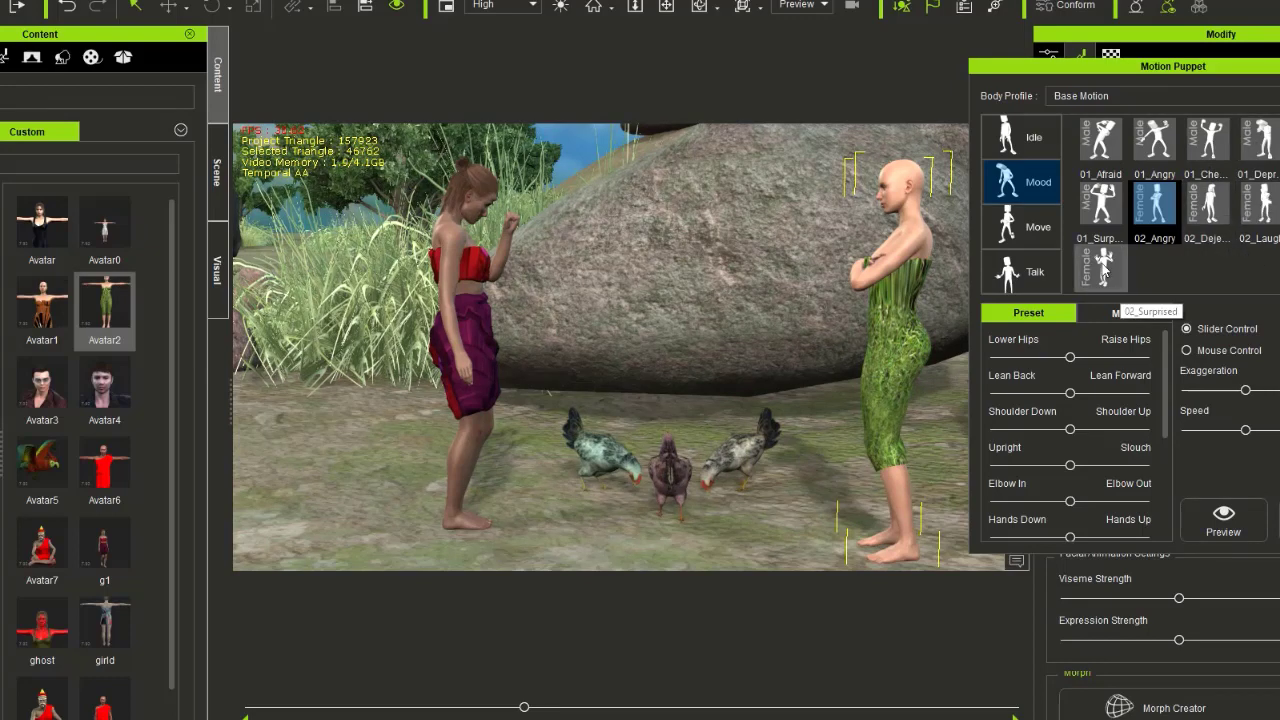
Record the 02_Surp and 01_Afraid mood motions on Avatar2.
{"action": "left_click", "coordinate": [1033, 140]}
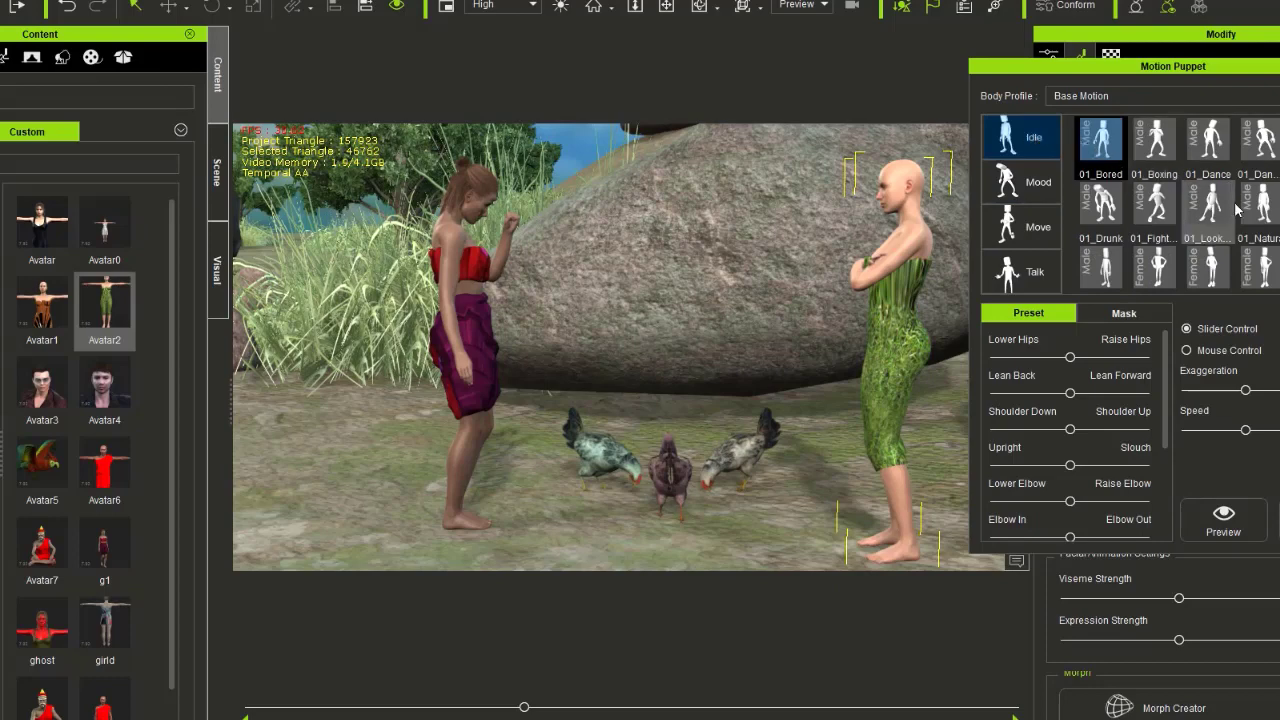
{"action": "left_click", "coordinate": [1030, 186]}
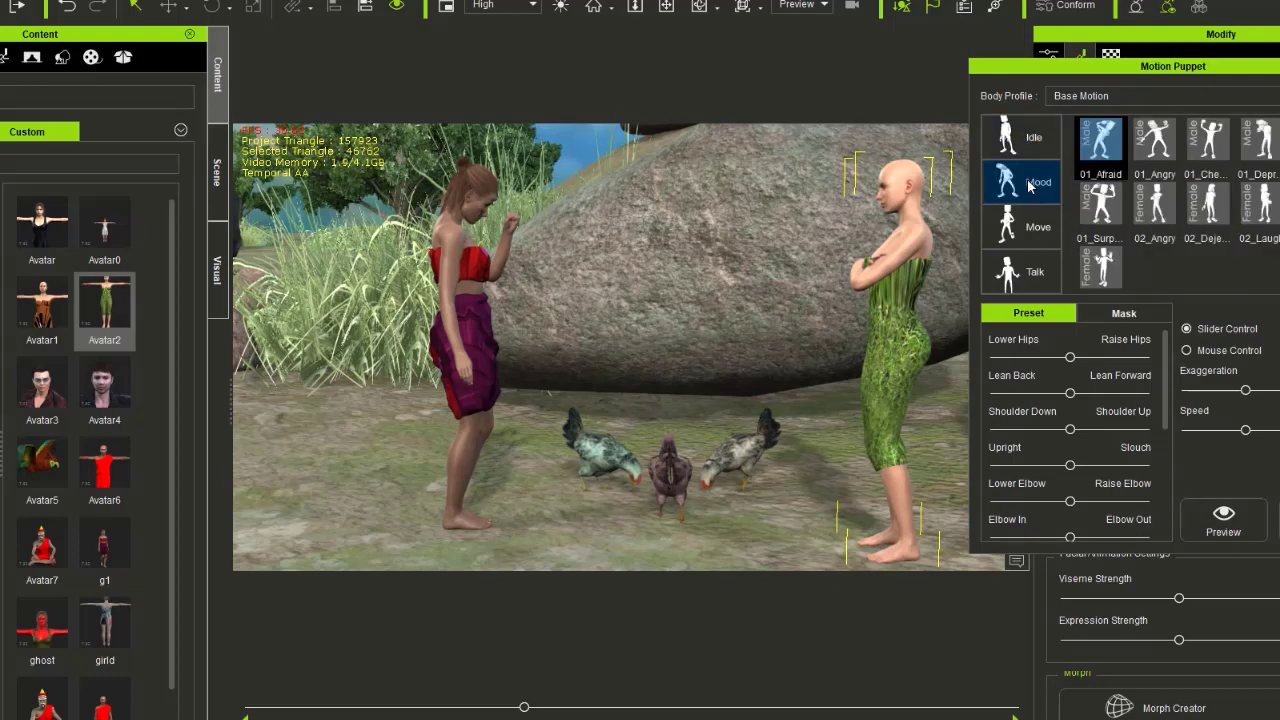
{"action": "left_click", "coordinate": [1100, 266]}
{"action": "left_click", "coordinate": [1223, 520]}
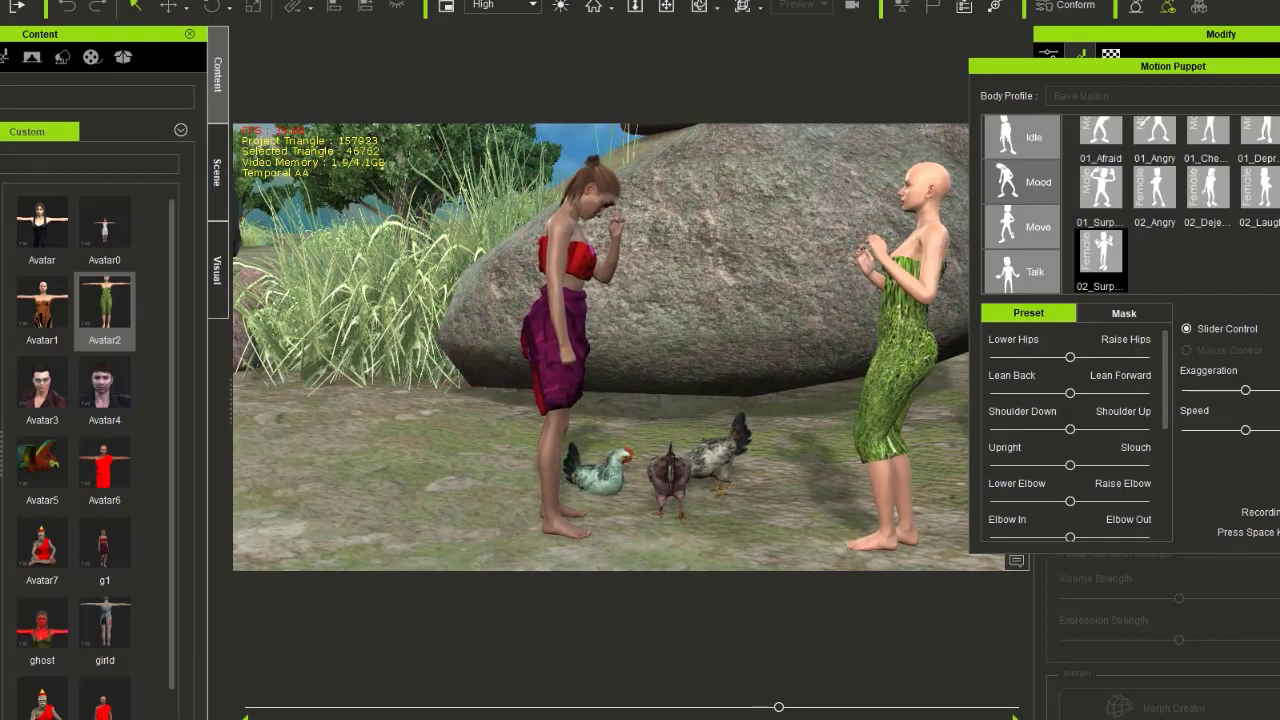
{"action": "key", "text": "space"}
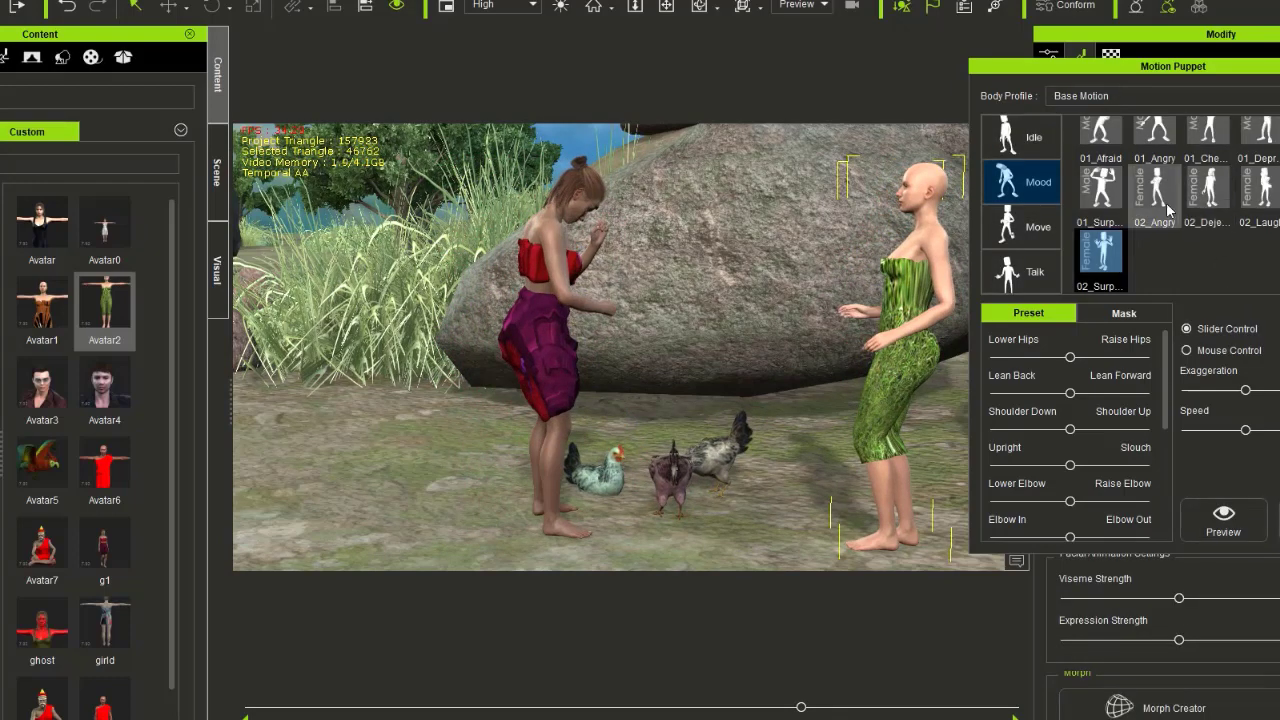
{"action": "scroll", "coordinate": [1167, 250], "scroll_direction": "up", "scroll_amount": 1}
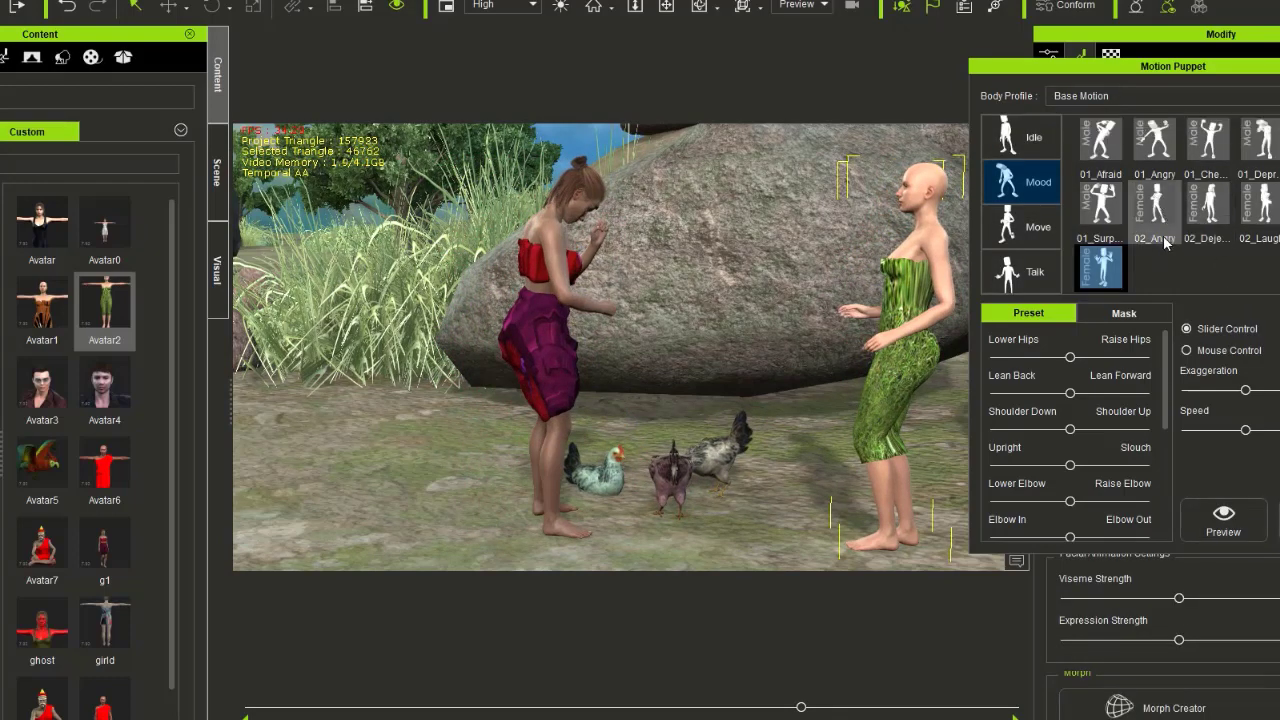
{"action": "left_click", "coordinate": [1103, 147]}
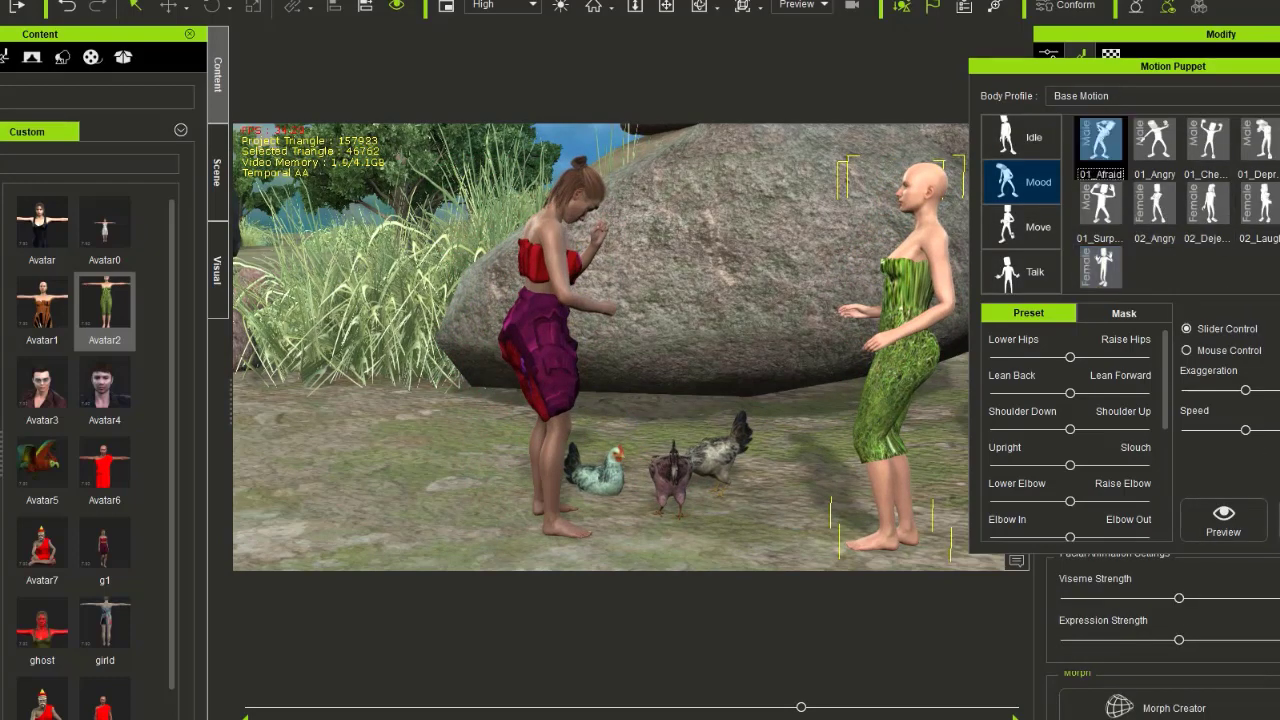
{"action": "left_click", "coordinate": [1223, 518]}
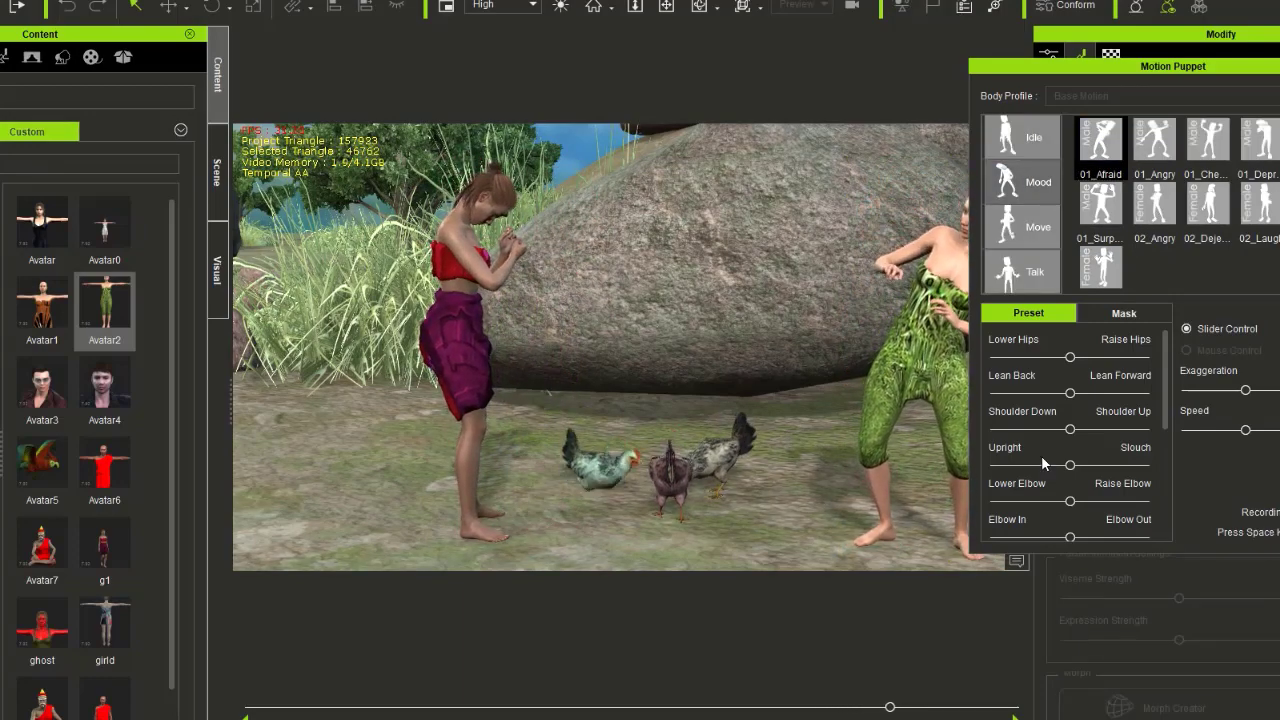
{"action": "key", "text": "Escape"}
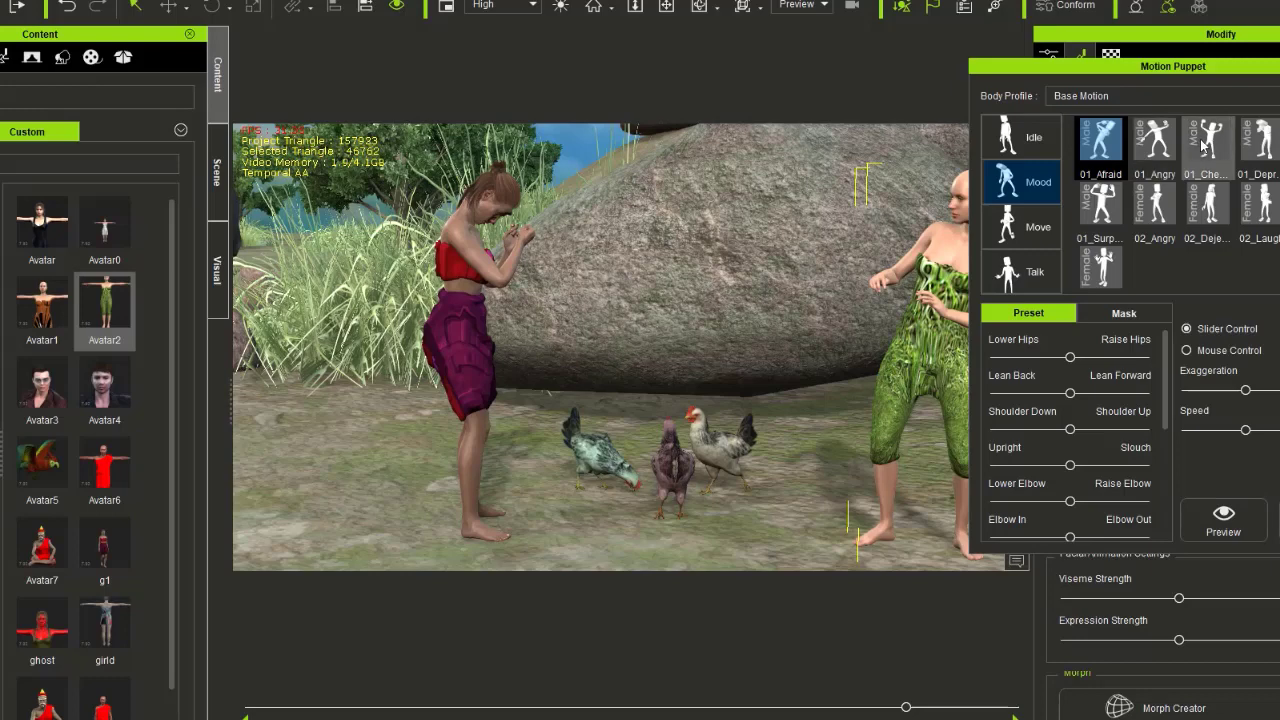
Preview the 01_Depr mood, then replay the scene from the first frame.
{"action": "left_click", "coordinate": [1260, 137]}
{"action": "left_click", "coordinate": [1223, 518]}
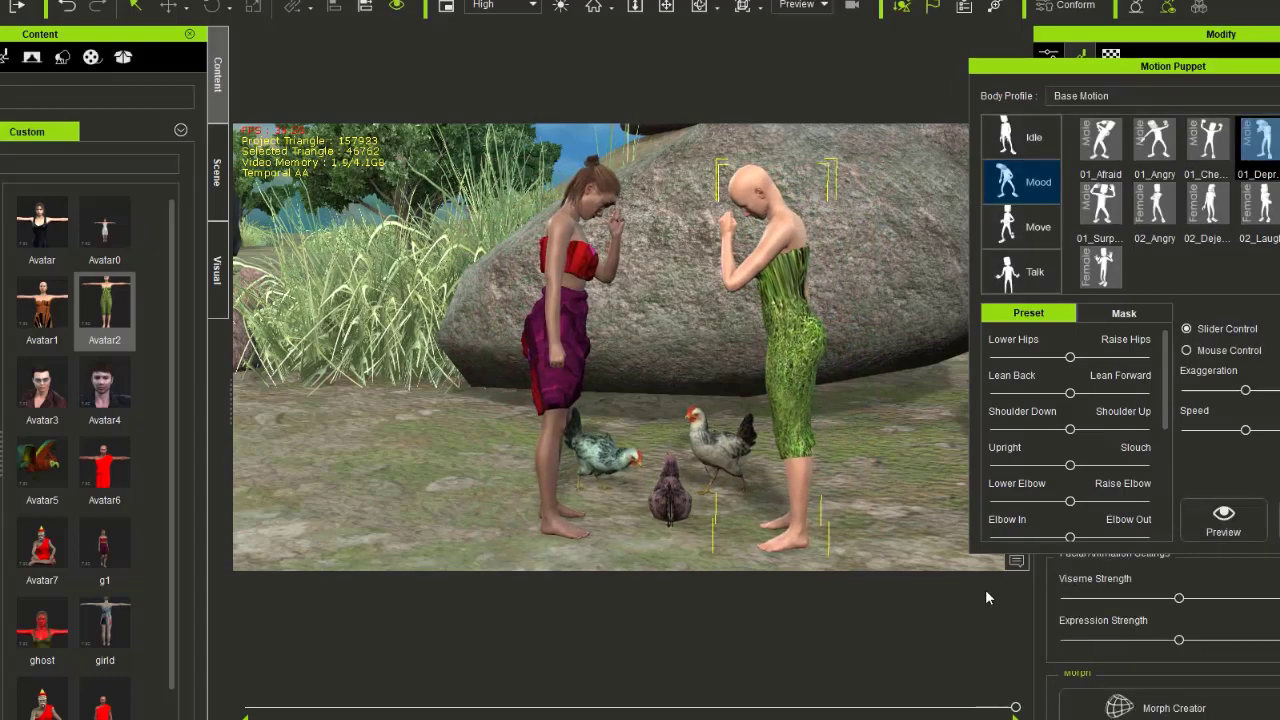
{"action": "left_click", "coordinate": [248, 707]}
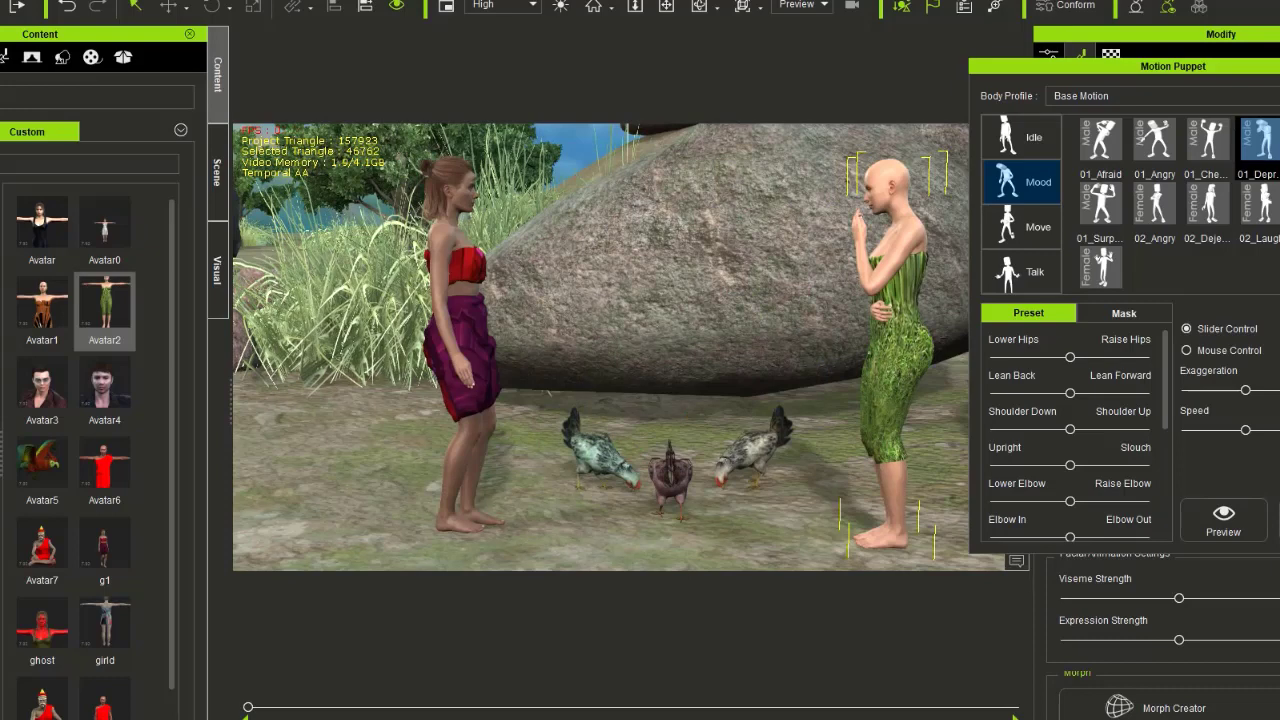
{"action": "key", "text": "space"}
Close the Motion Puppet panel.
{"action": "key", "text": "Escape"}
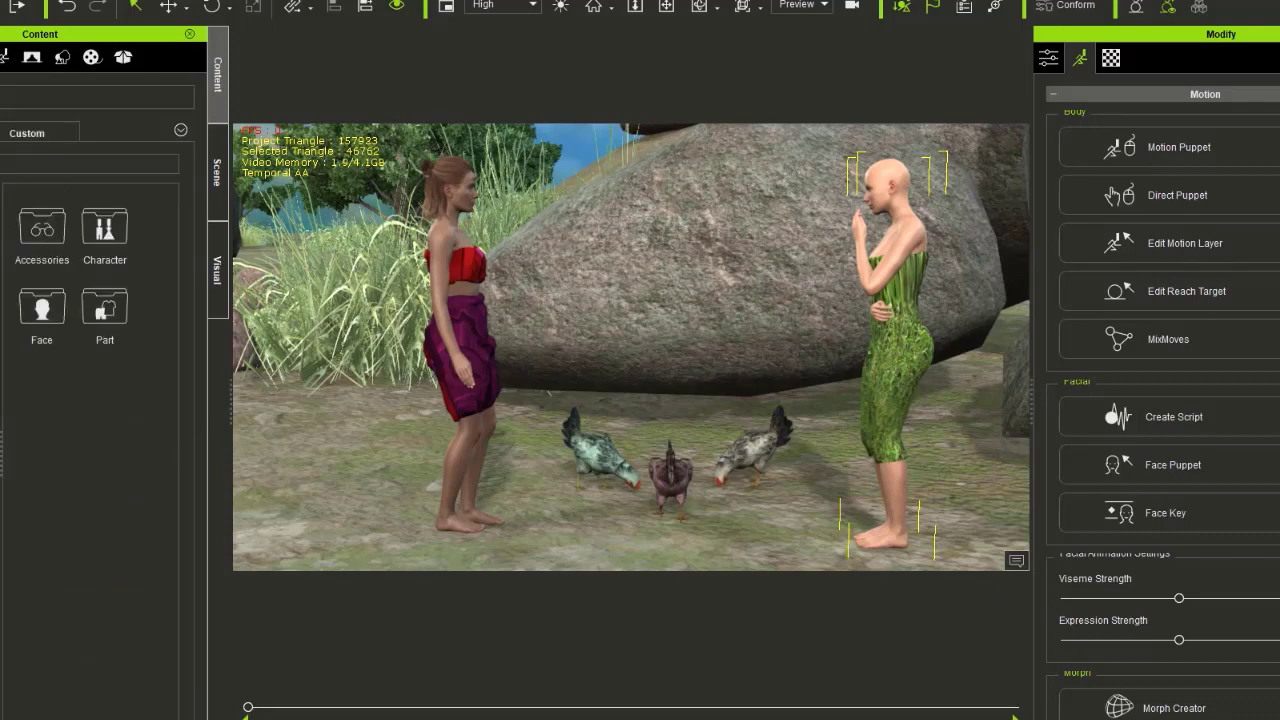
Open Face > RL Head > Hair to show the hair style presets.
{"action": "double_click", "coordinate": [41, 307]}
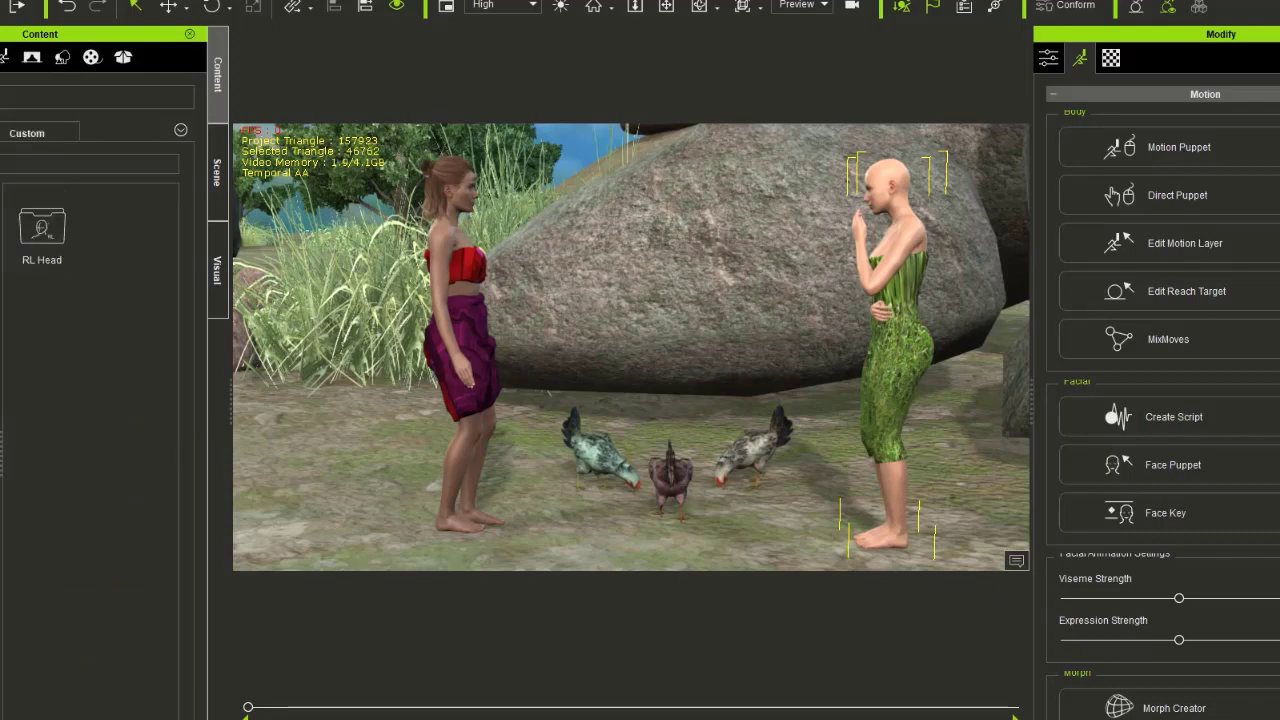
{"action": "double_click", "coordinate": [41, 233]}
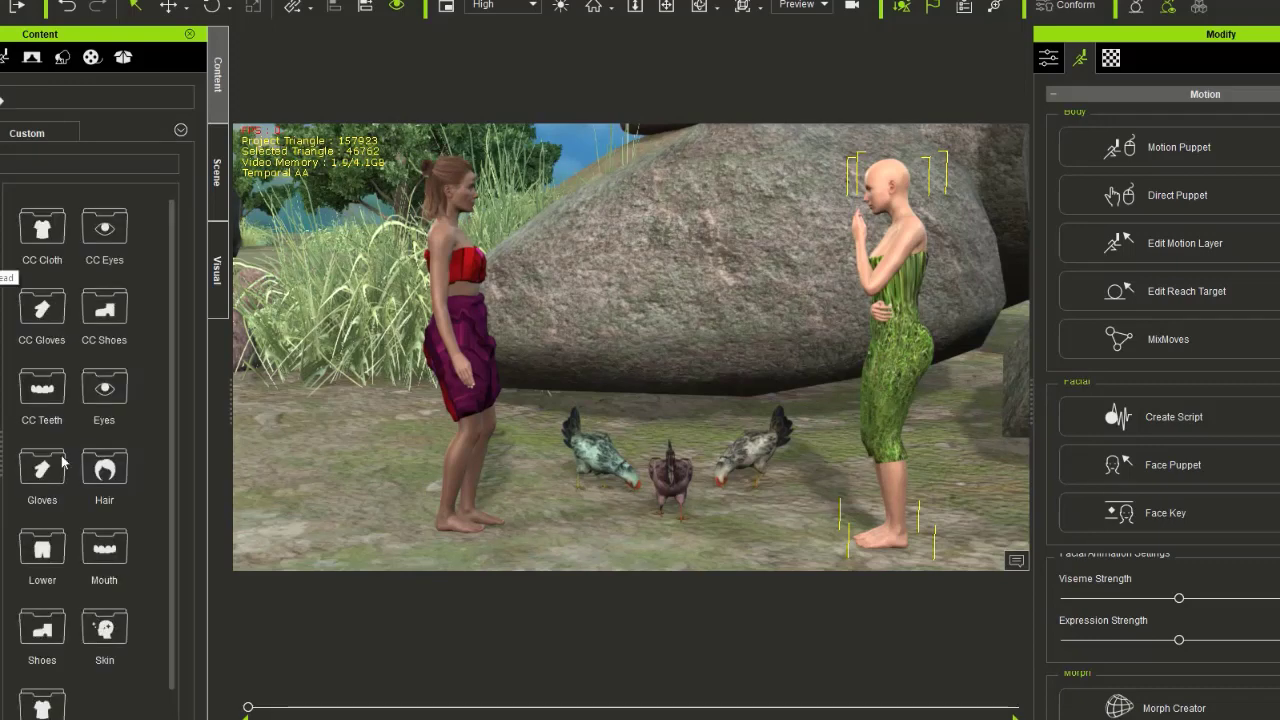
{"action": "double_click", "coordinate": [110, 475]}
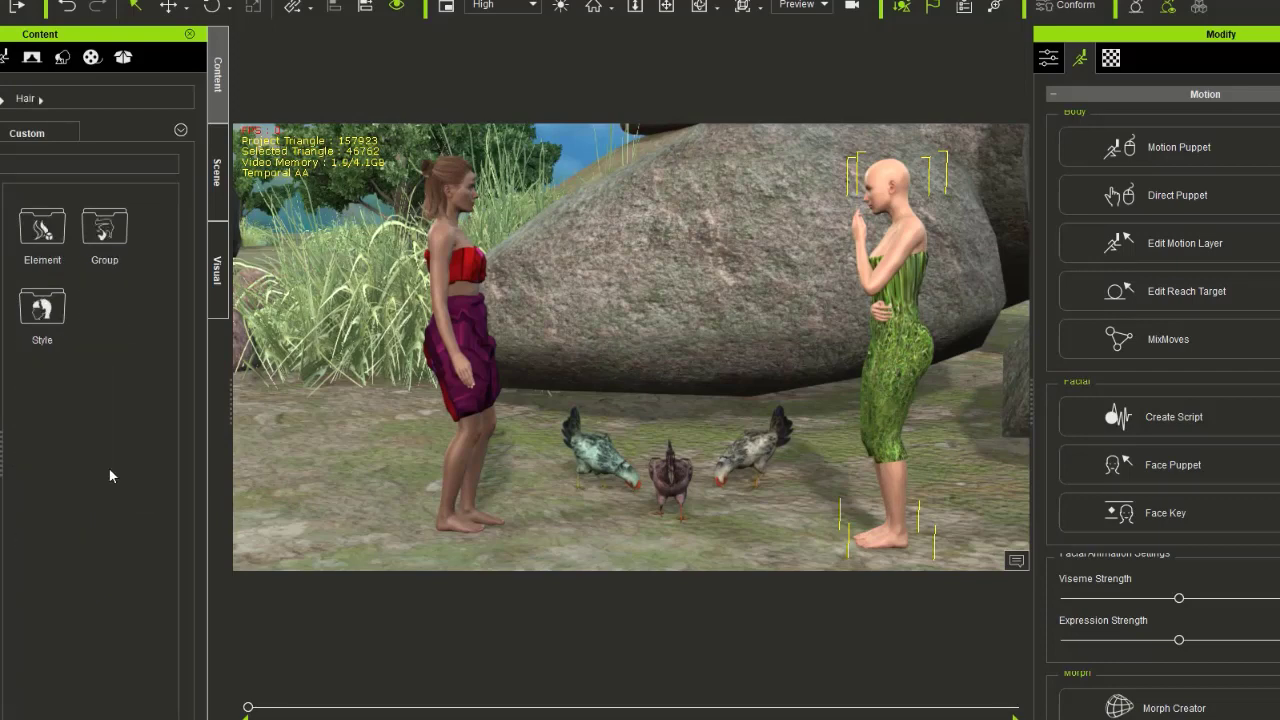
{"action": "double_click", "coordinate": [37, 318]}
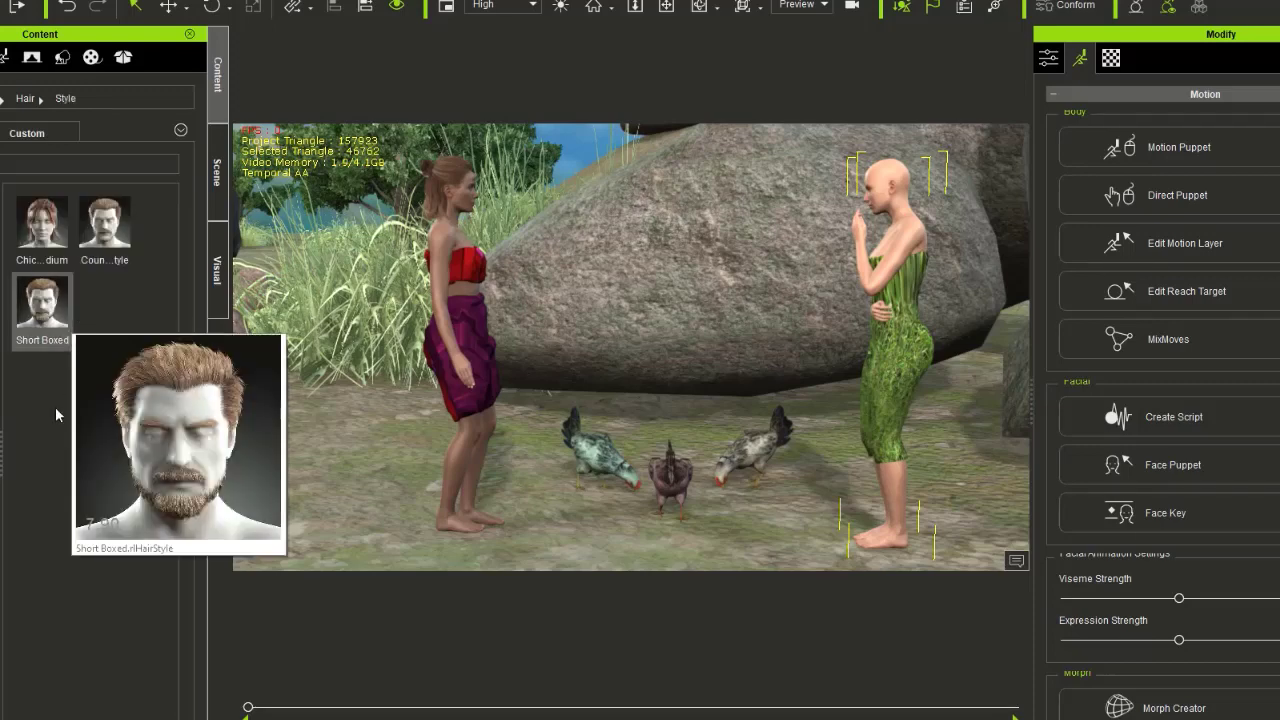
Browse the Lower, Mouth, Shoes, Skin and Upper categories and the accessory items.
{"action": "left_click", "coordinate": [1, 533]}
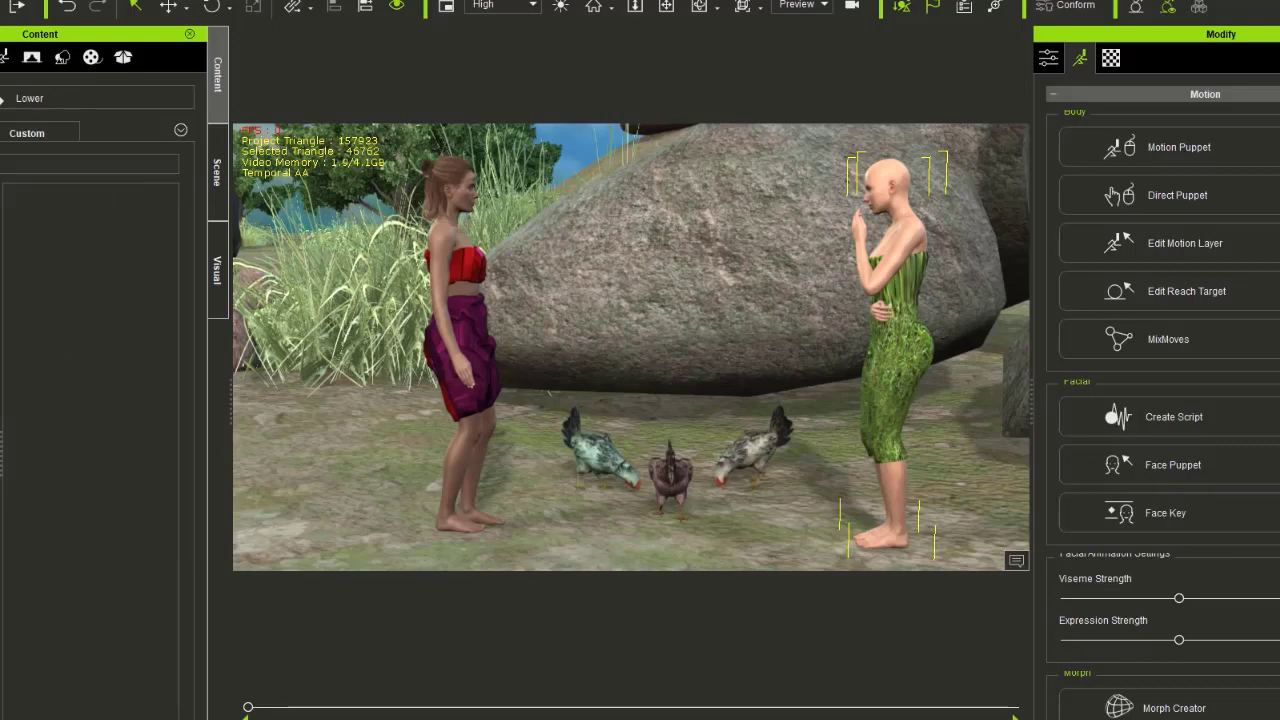
{"action": "left_click", "coordinate": [1, 550]}
{"action": "left_click", "coordinate": [1, 567]}
{"action": "left_click", "coordinate": [1, 584]}
{"action": "left_click", "coordinate": [1, 601]}
{"action": "left_click", "coordinate": [1, 618]}
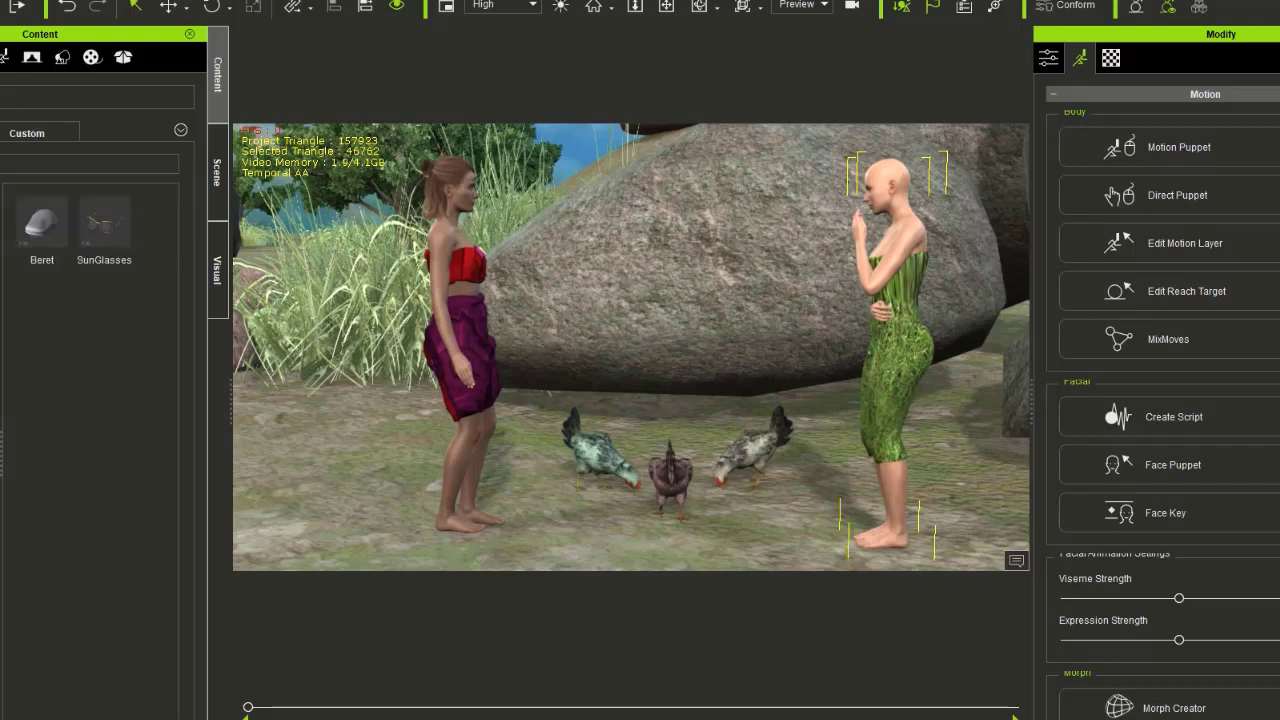
Go back up to the hair groups and open the Beard presets.
{"action": "left_click", "coordinate": [1, 635]}
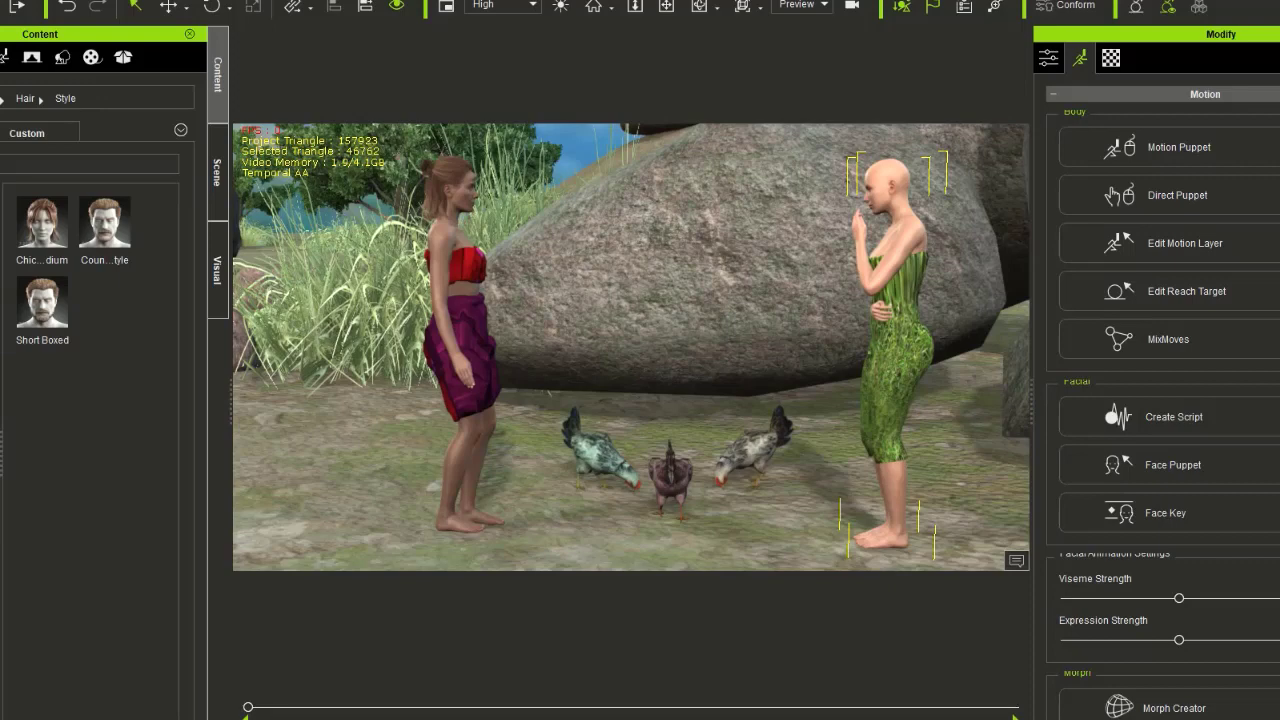
{"action": "left_click", "coordinate": [1, 652]}
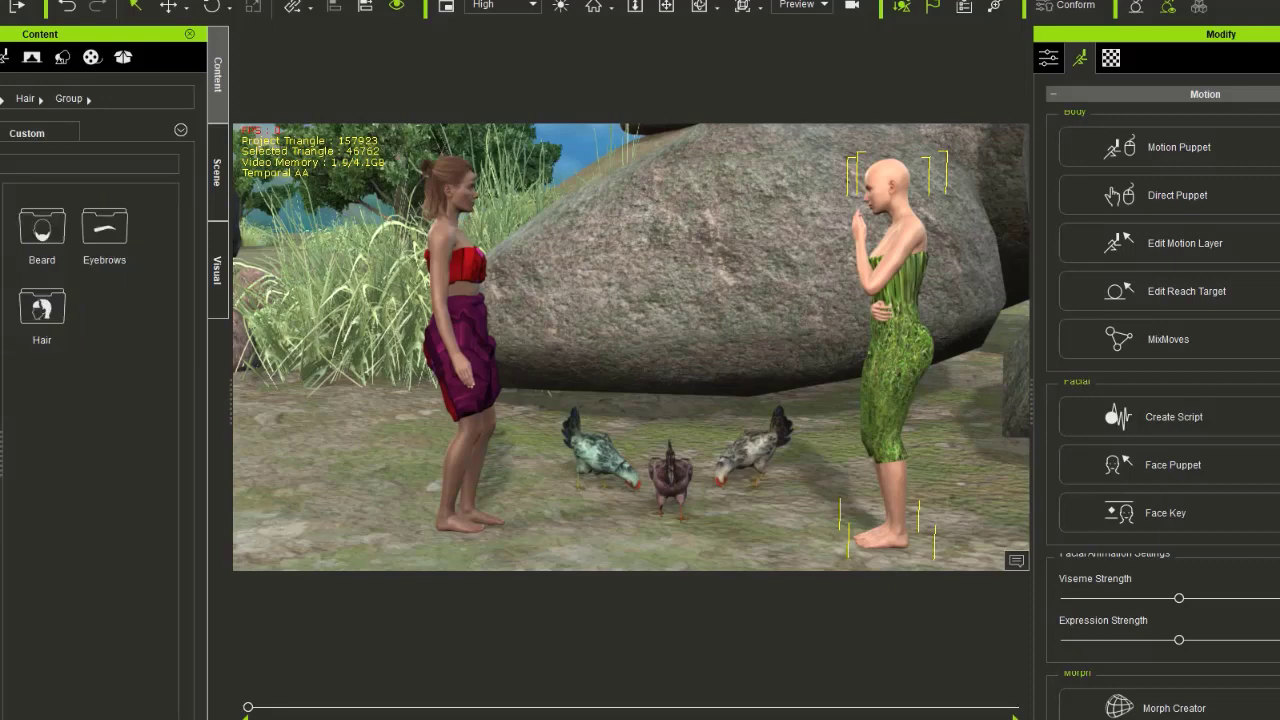
{"action": "double_click", "coordinate": [33, 237]}
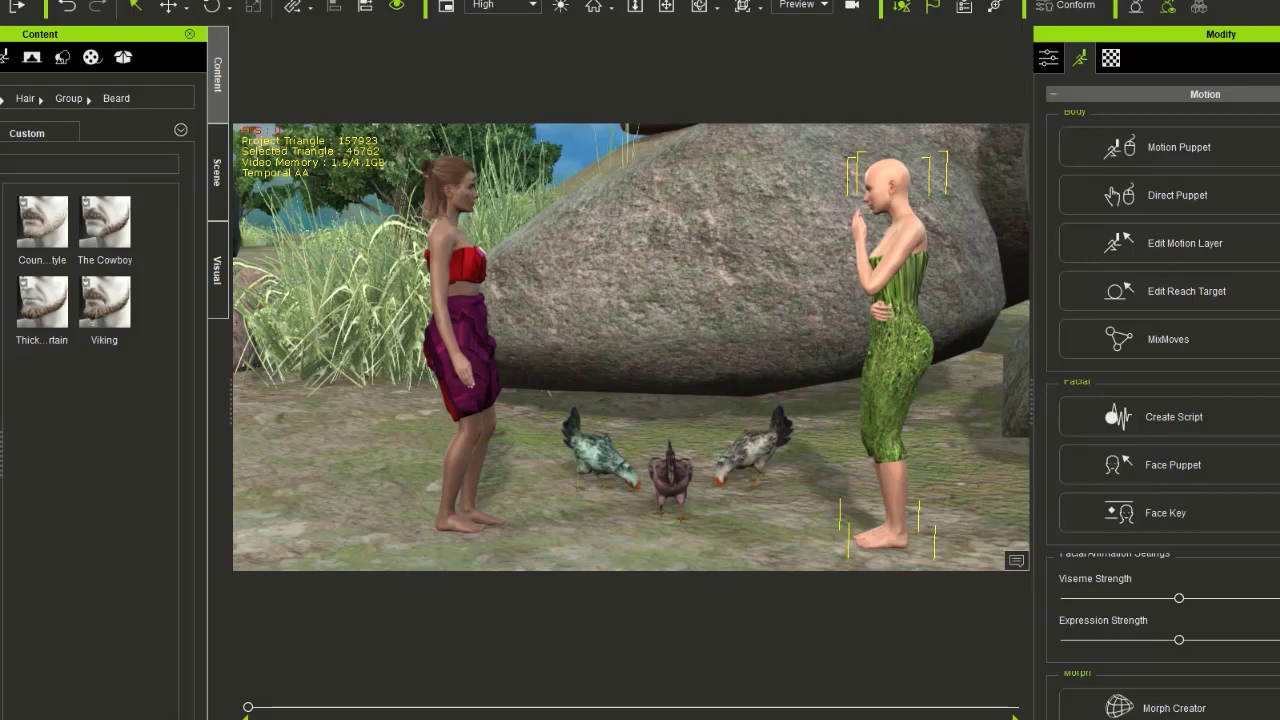
Go back up to the Hair element folders and open Hair Builder.
{"action": "key", "text": "BackSpace"}
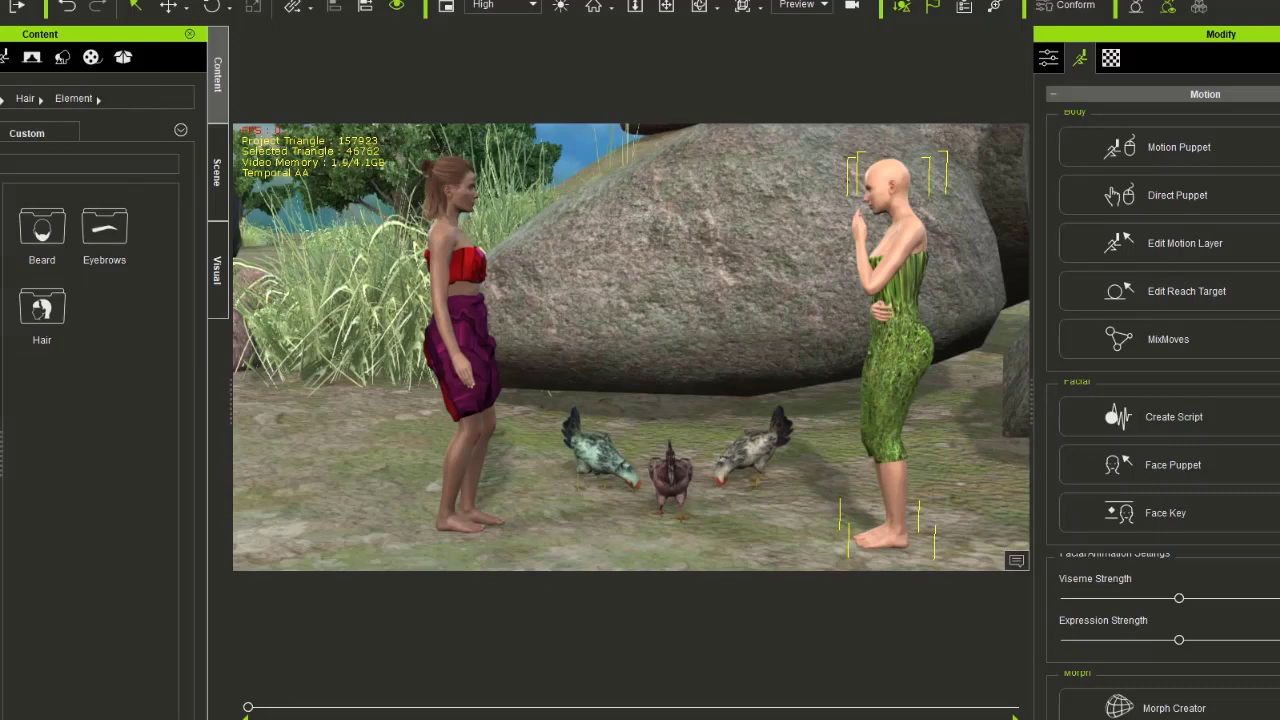
{"action": "key", "text": "Return"}
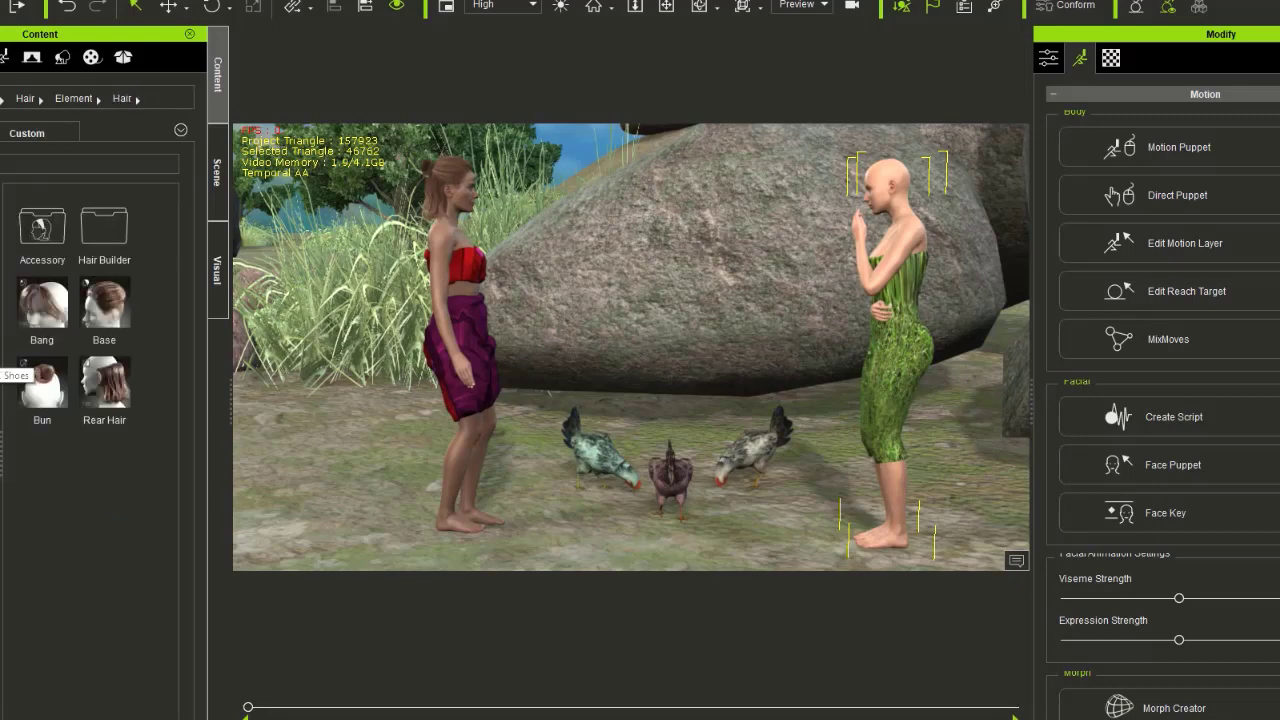
{"action": "double_click", "coordinate": [100, 248]}
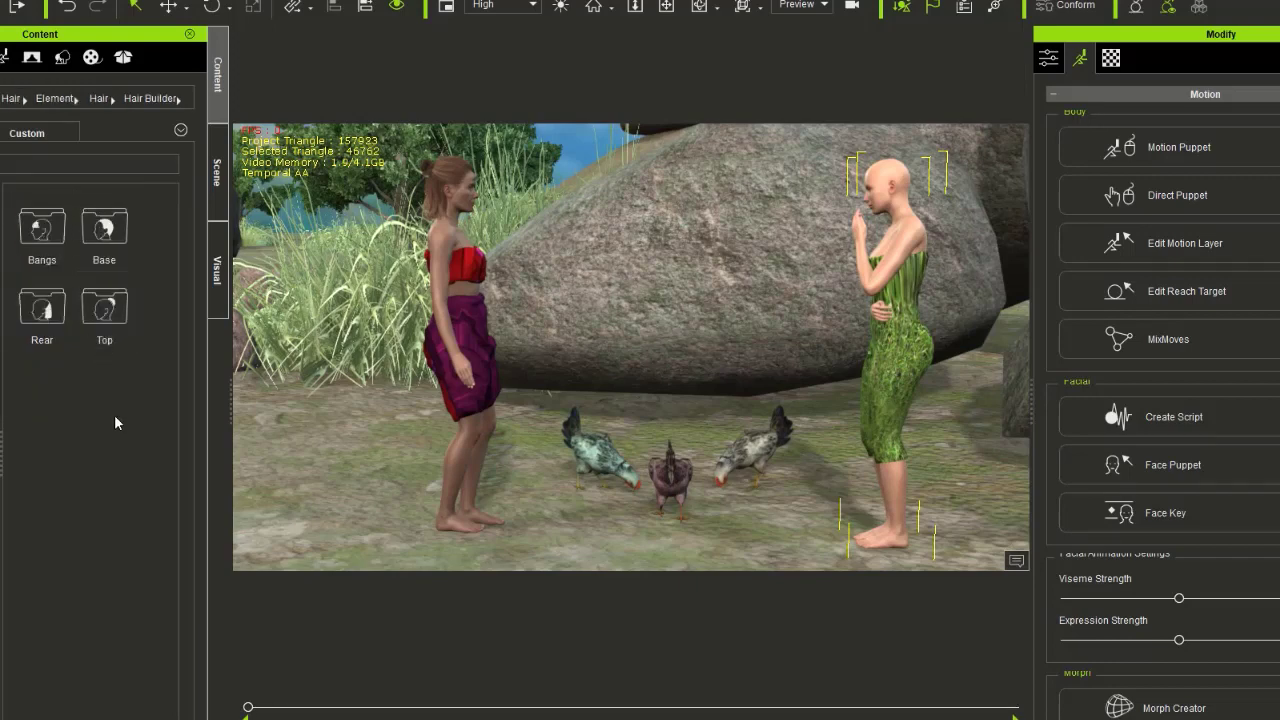
Look through the Rear, Base and Top hair builder pieces in turn.
{"action": "double_click", "coordinate": [41, 318]}
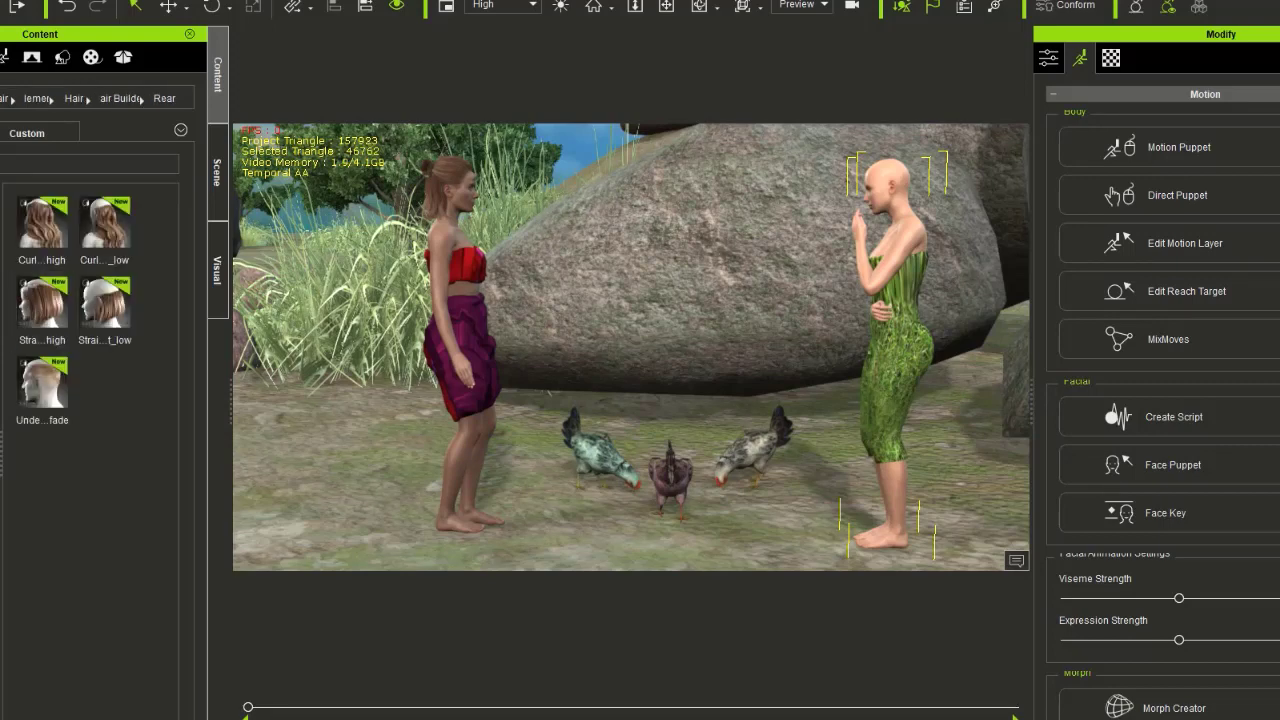
{"action": "left_click", "coordinate": [120, 98]}
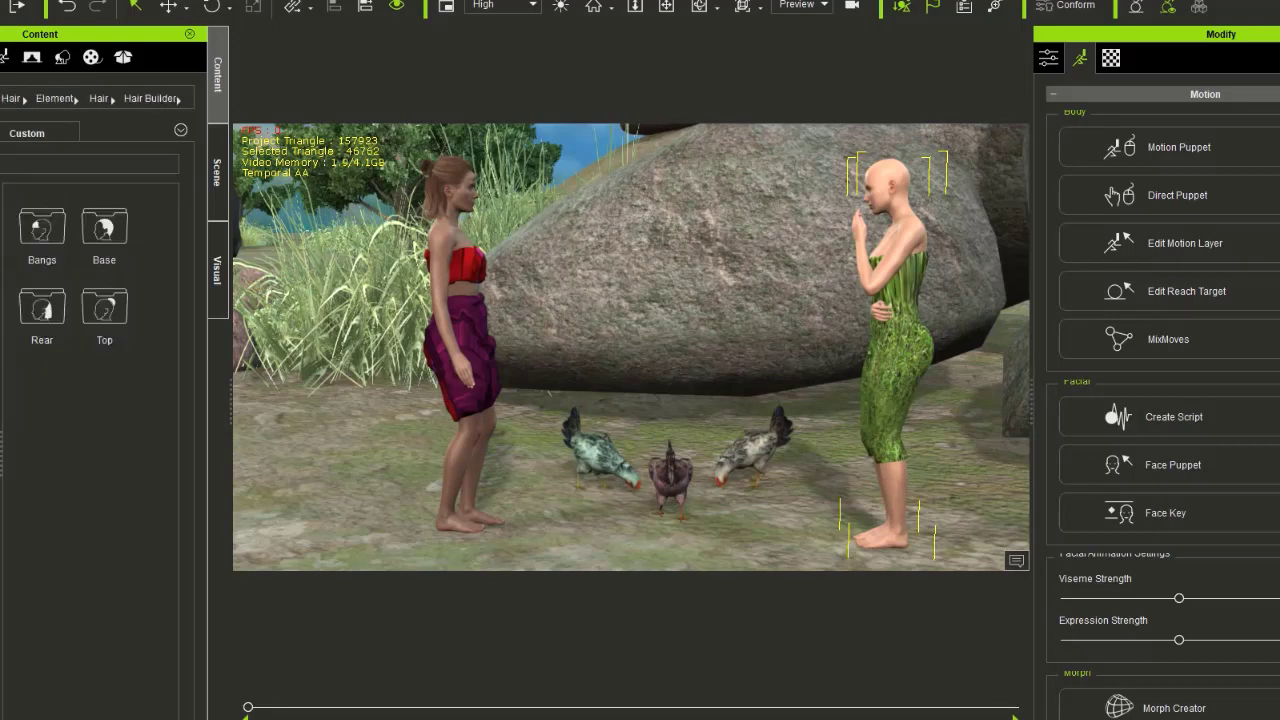
{"action": "double_click", "coordinate": [104, 245]}
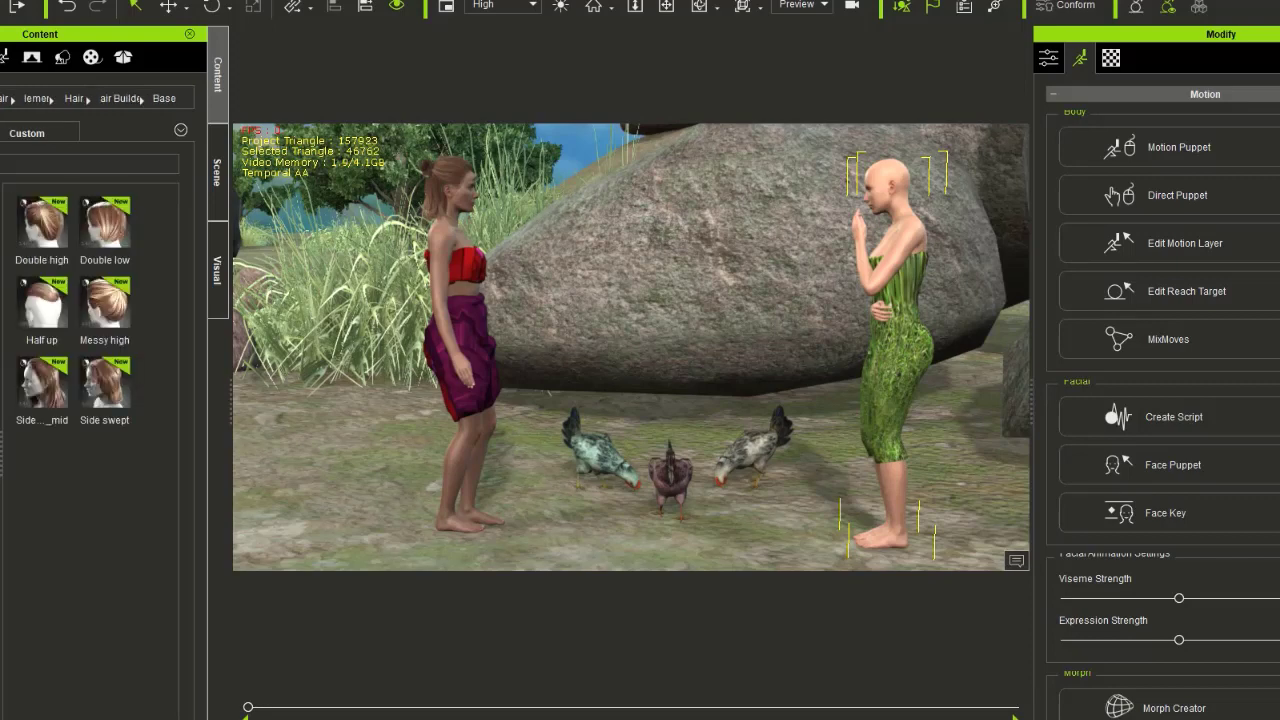
{"action": "left_click", "coordinate": [120, 98]}
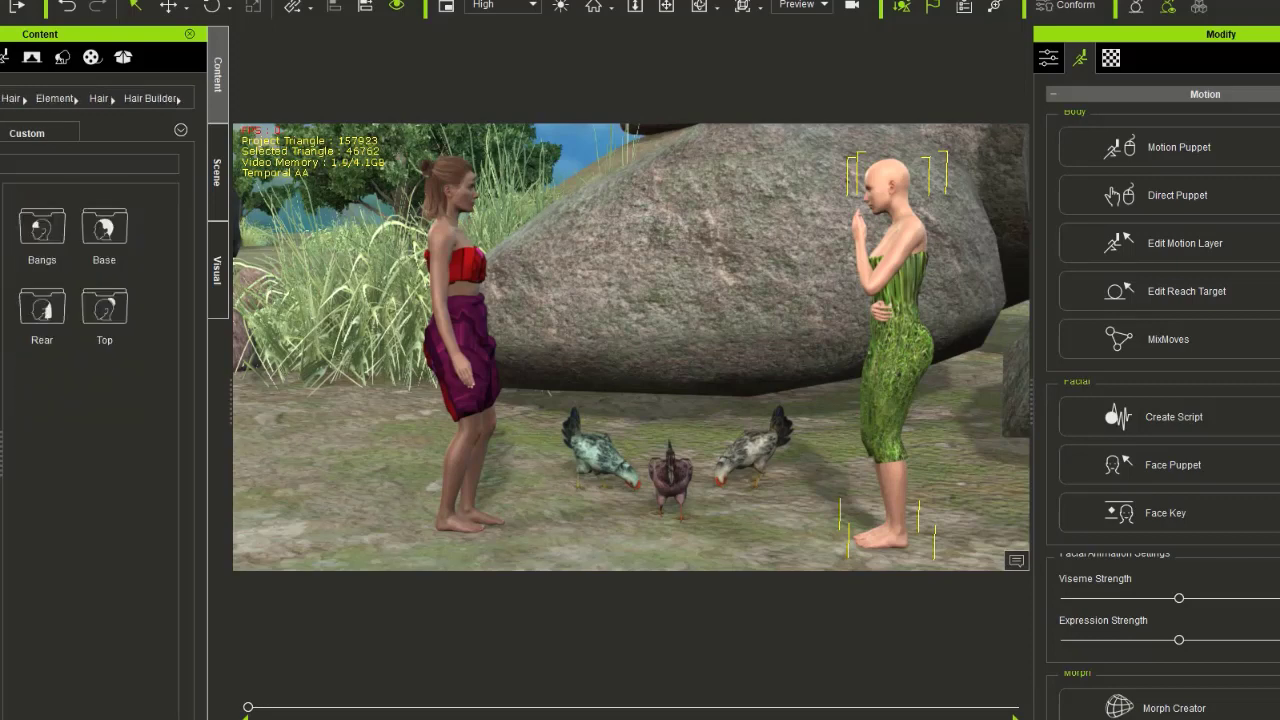
{"action": "double_click", "coordinate": [97, 318]}
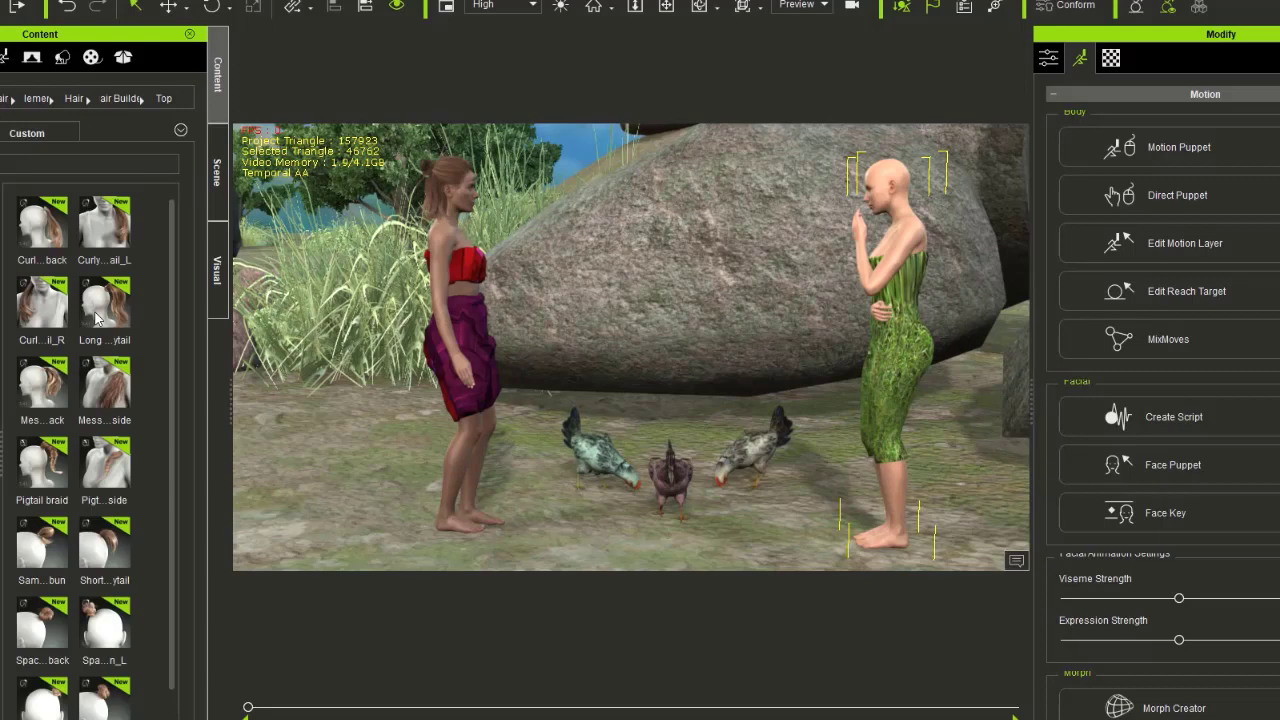
{"action": "left_click", "coordinate": [120, 98]}
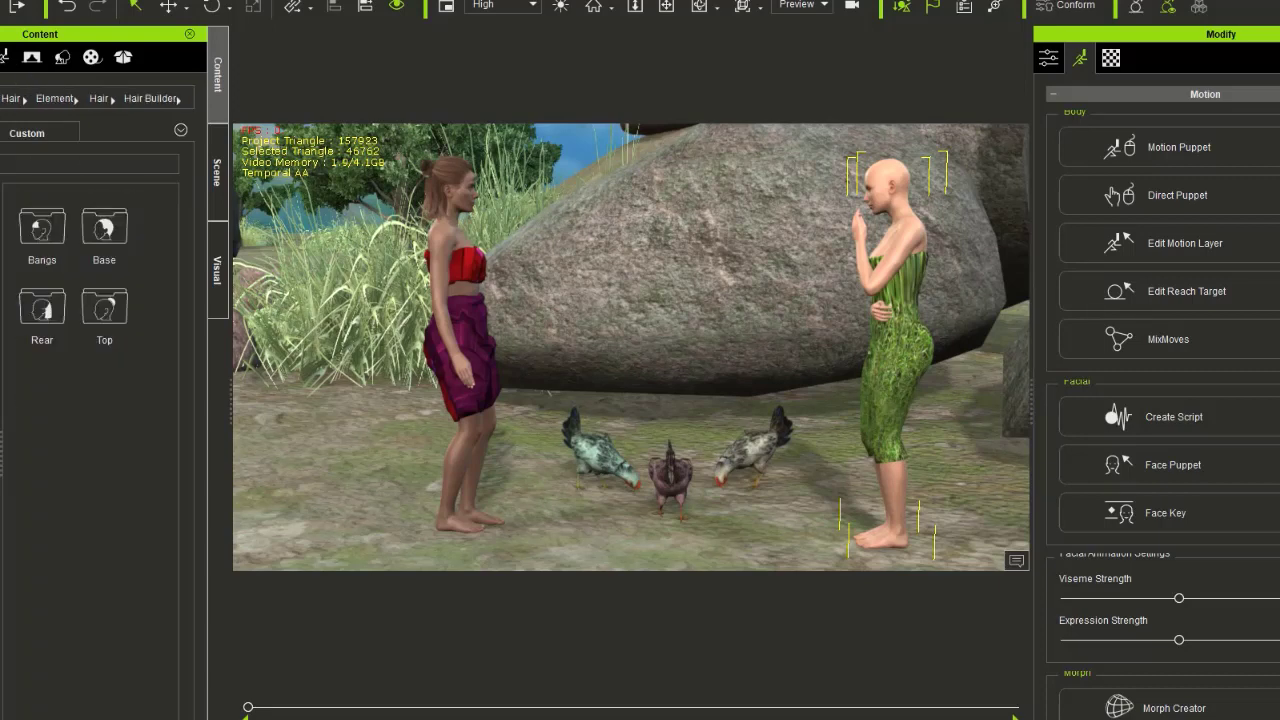
Open the Bangs hair pieces and scroll through the available bangs.
{"action": "double_click", "coordinate": [50, 253]}
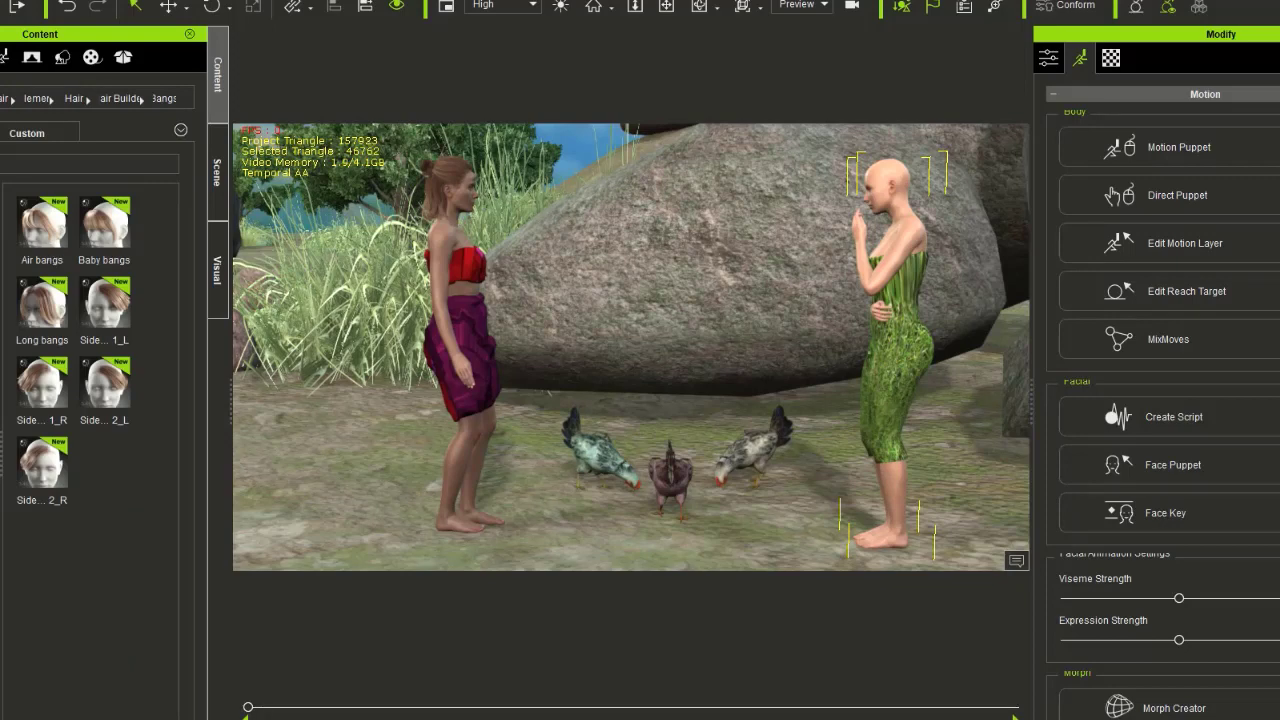
{"action": "left_click", "coordinate": [121, 98]}
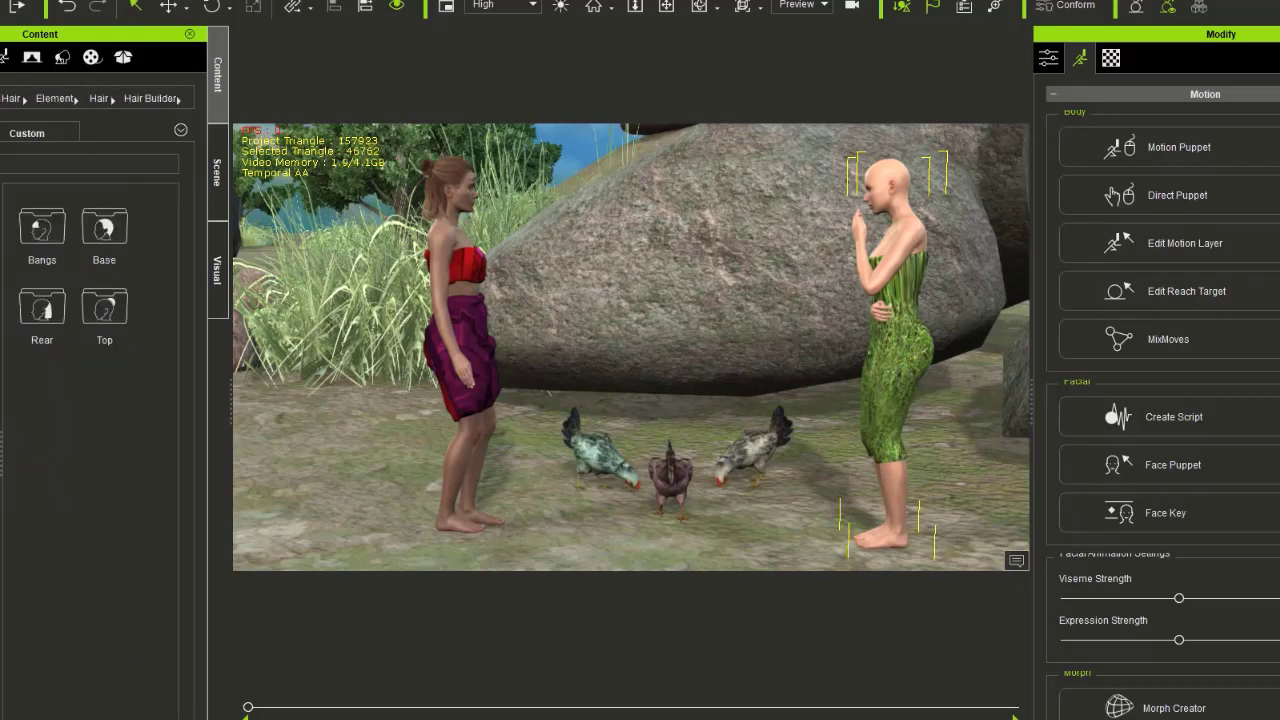
{"action": "double_click", "coordinate": [42, 228]}
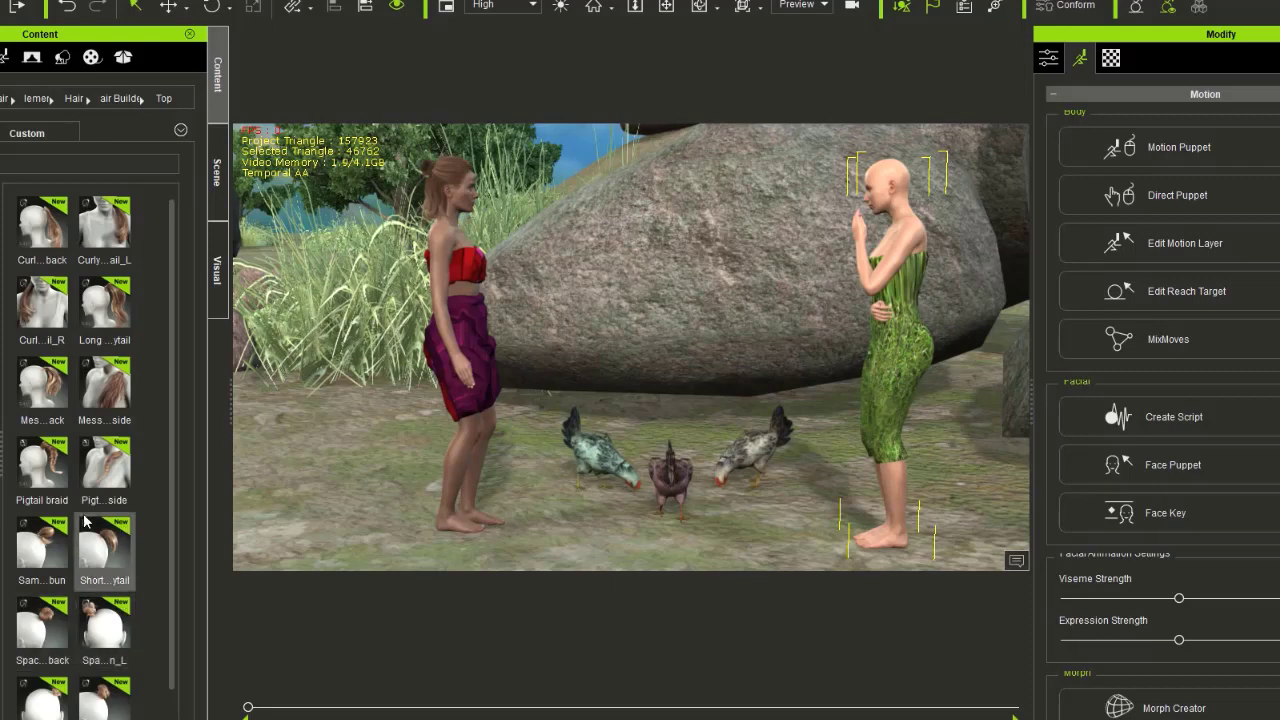
{"action": "scroll", "coordinate": [86, 521], "scroll_direction": "down", "scroll_amount": 1}
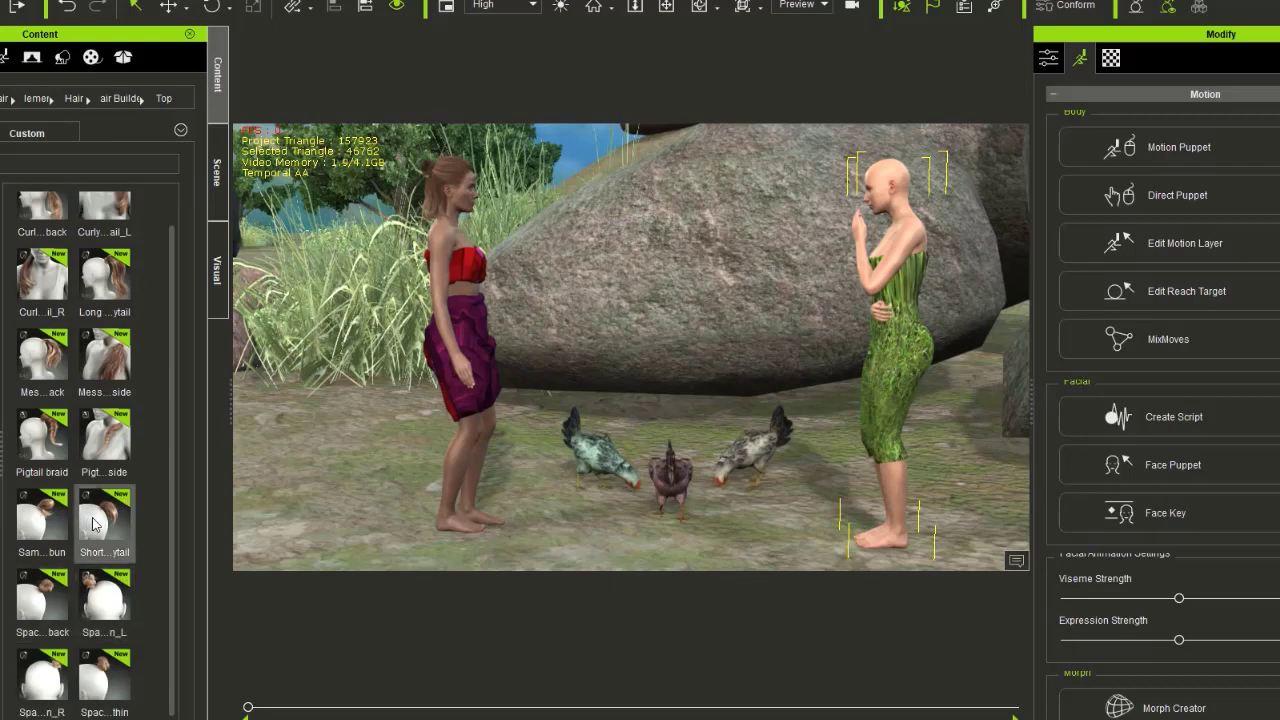
{"action": "scroll", "coordinate": [93, 522], "scroll_direction": "up", "scroll_amount": 1}
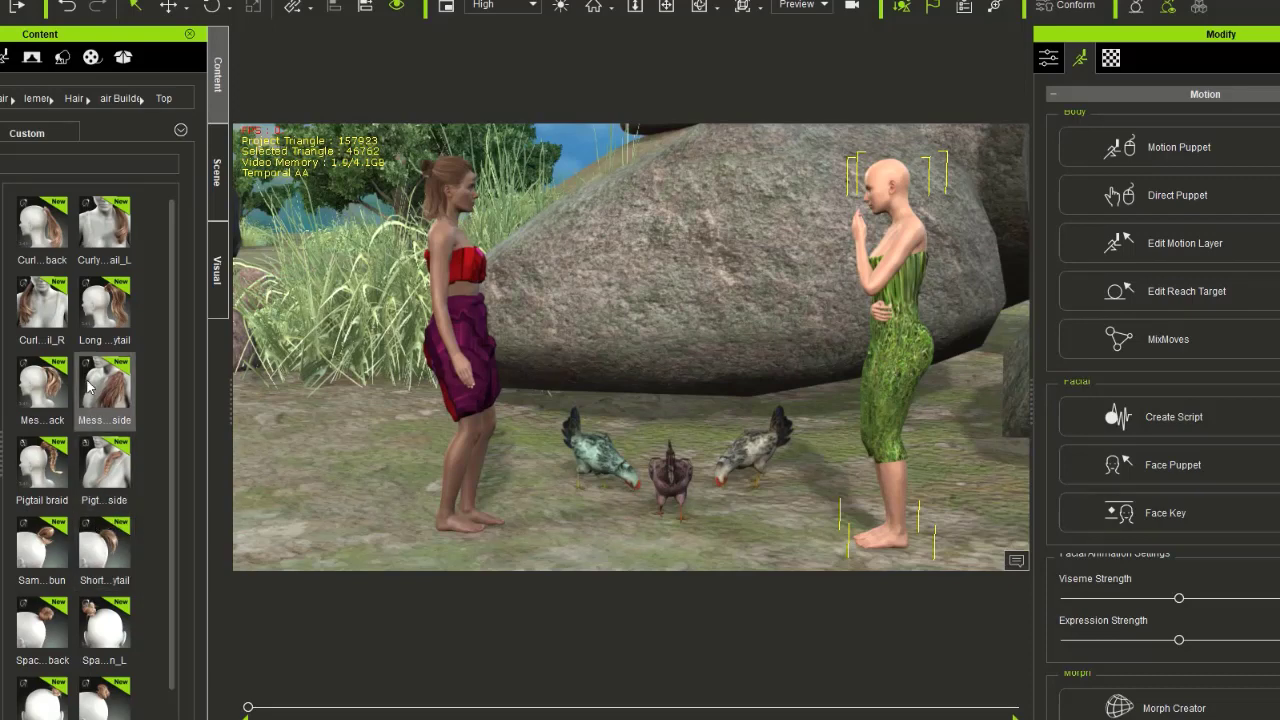
{"action": "scroll", "coordinate": [84, 410], "scroll_direction": "down", "scroll_amount": 1}
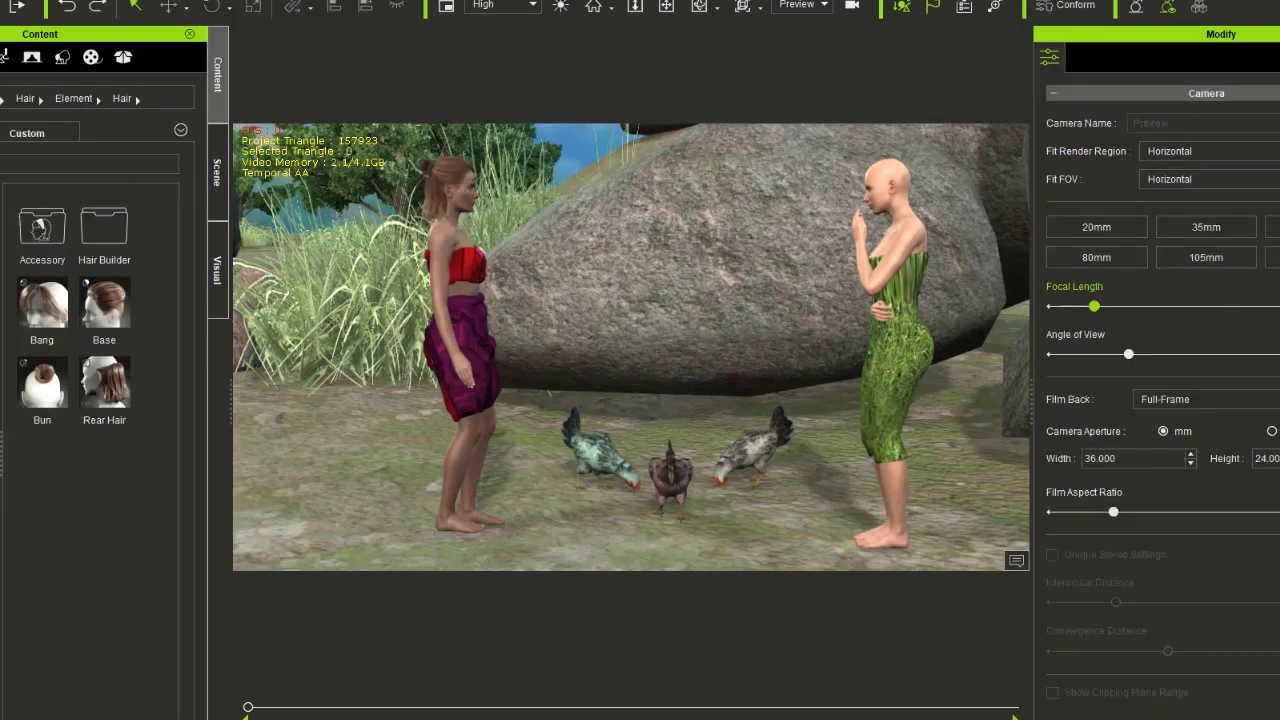
Reopen Hair Builder and review the Rear and Base hair pieces.
{"action": "double_click", "coordinate": [96, 234]}
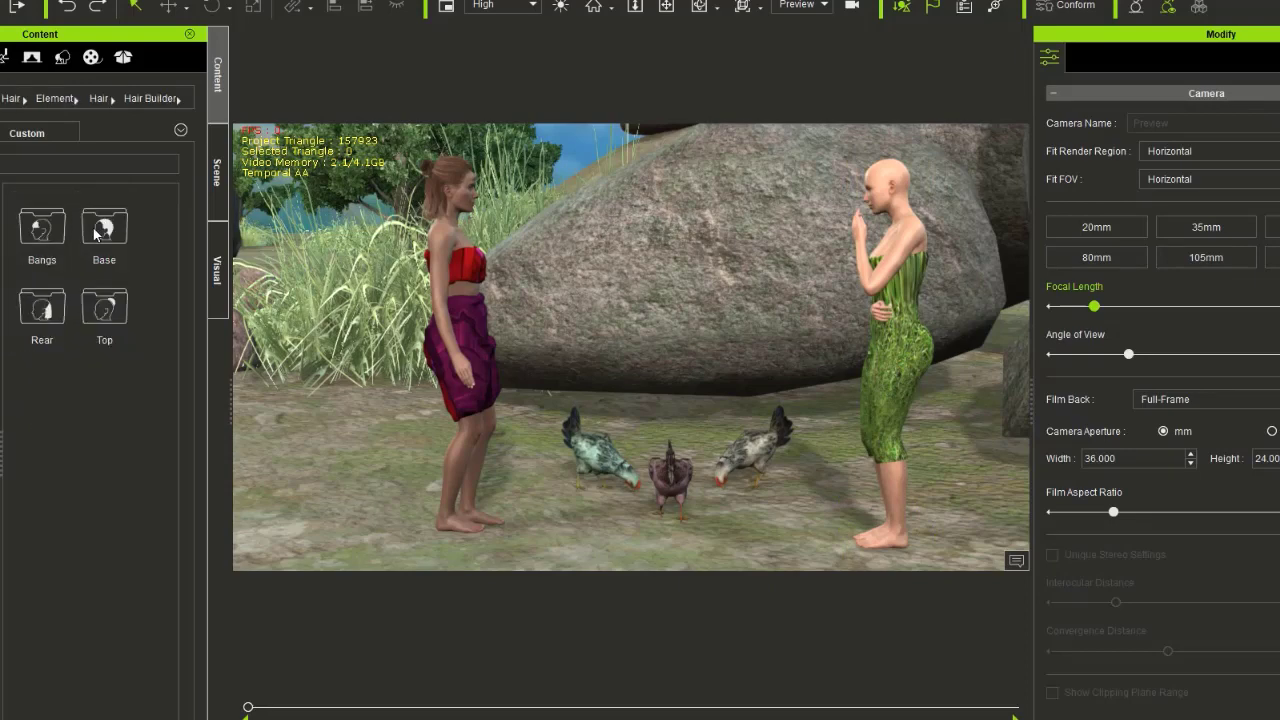
{"action": "double_click", "coordinate": [41, 312]}
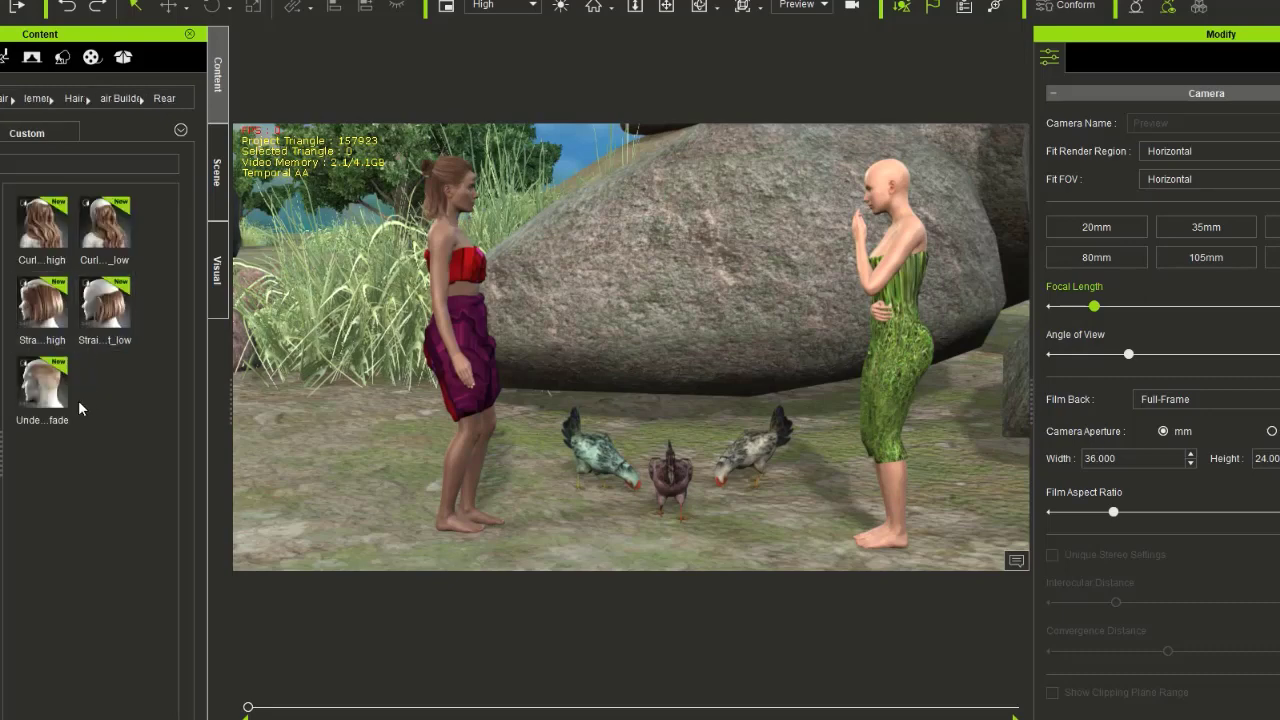
{"action": "left_click", "coordinate": [120, 98]}
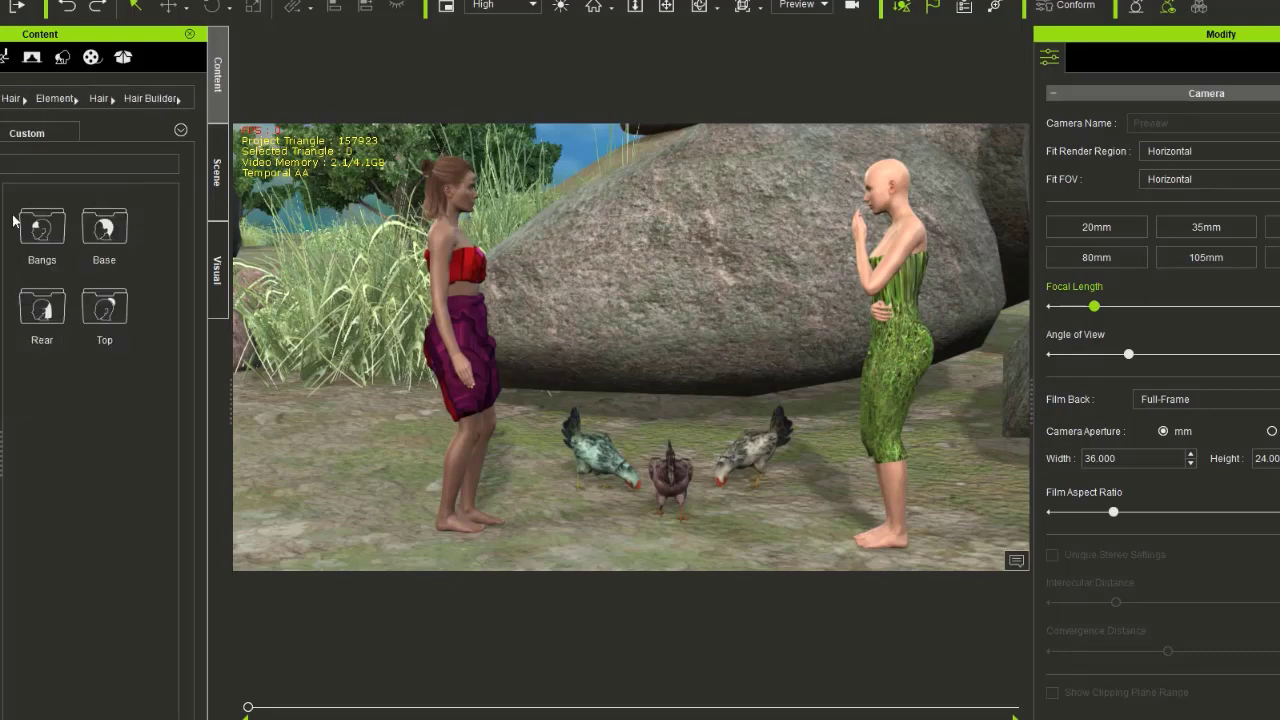
{"action": "double_click", "coordinate": [104, 228]}
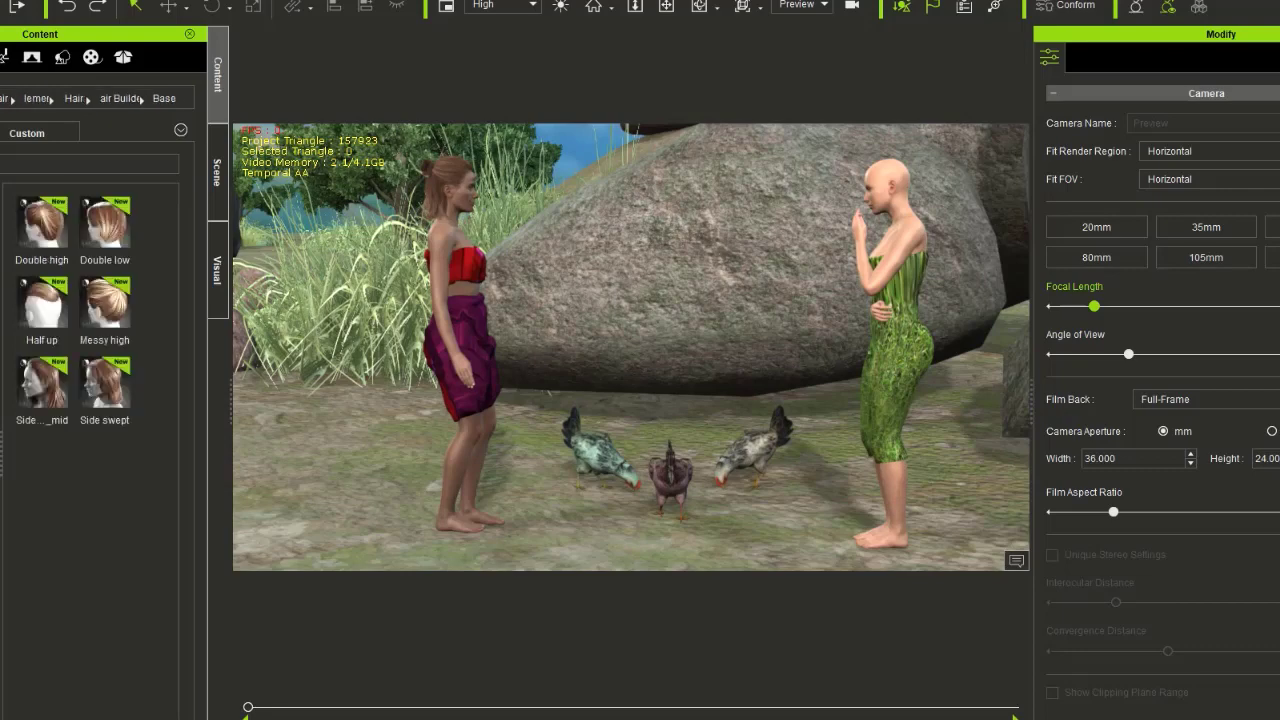
{"action": "left_click", "coordinate": [120, 98]}
Browse the Bangs and Top hair pieces, then scroll through the Bangs category.
{"action": "double_click", "coordinate": [41, 228]}
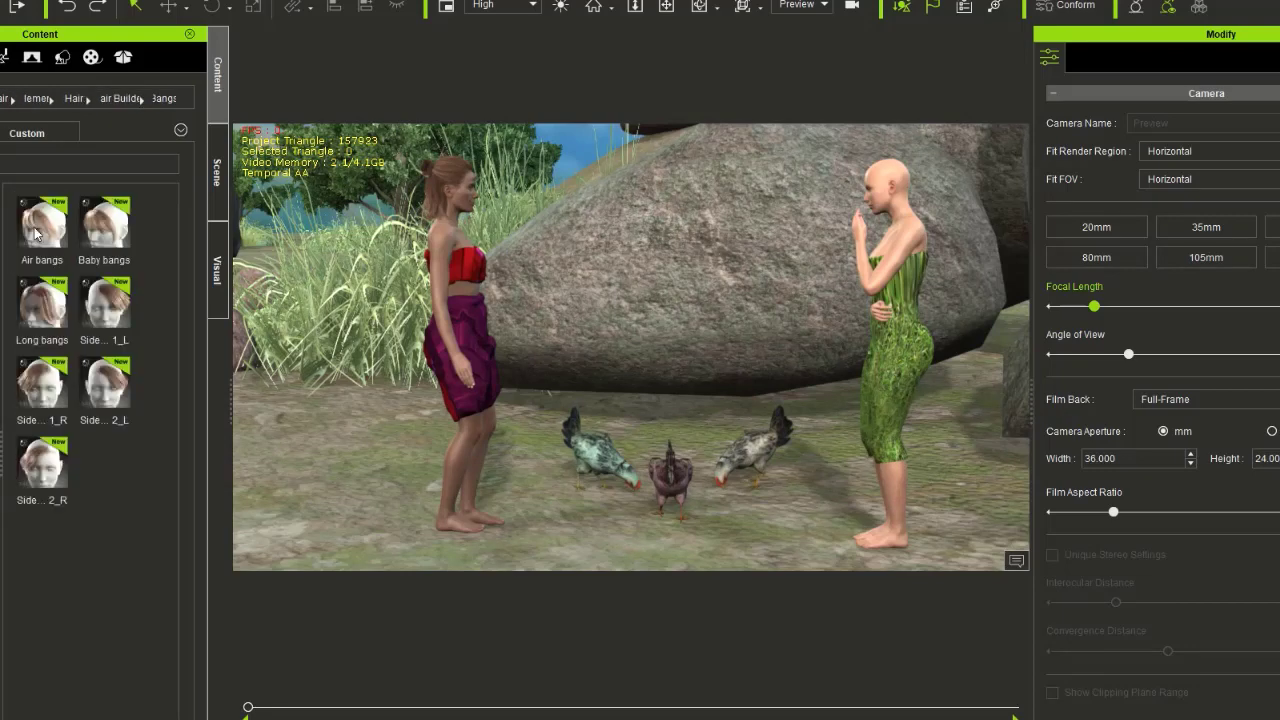
{"action": "left_click", "coordinate": [120, 98]}
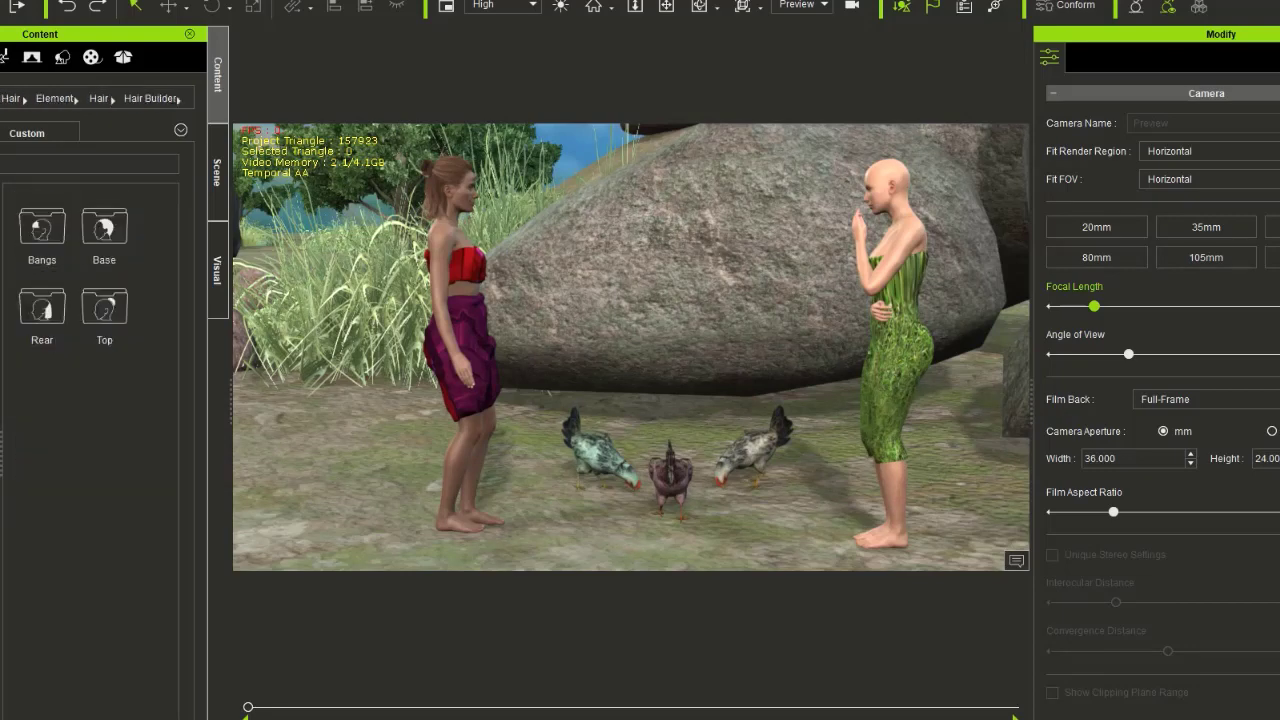
{"action": "double_click", "coordinate": [110, 310]}
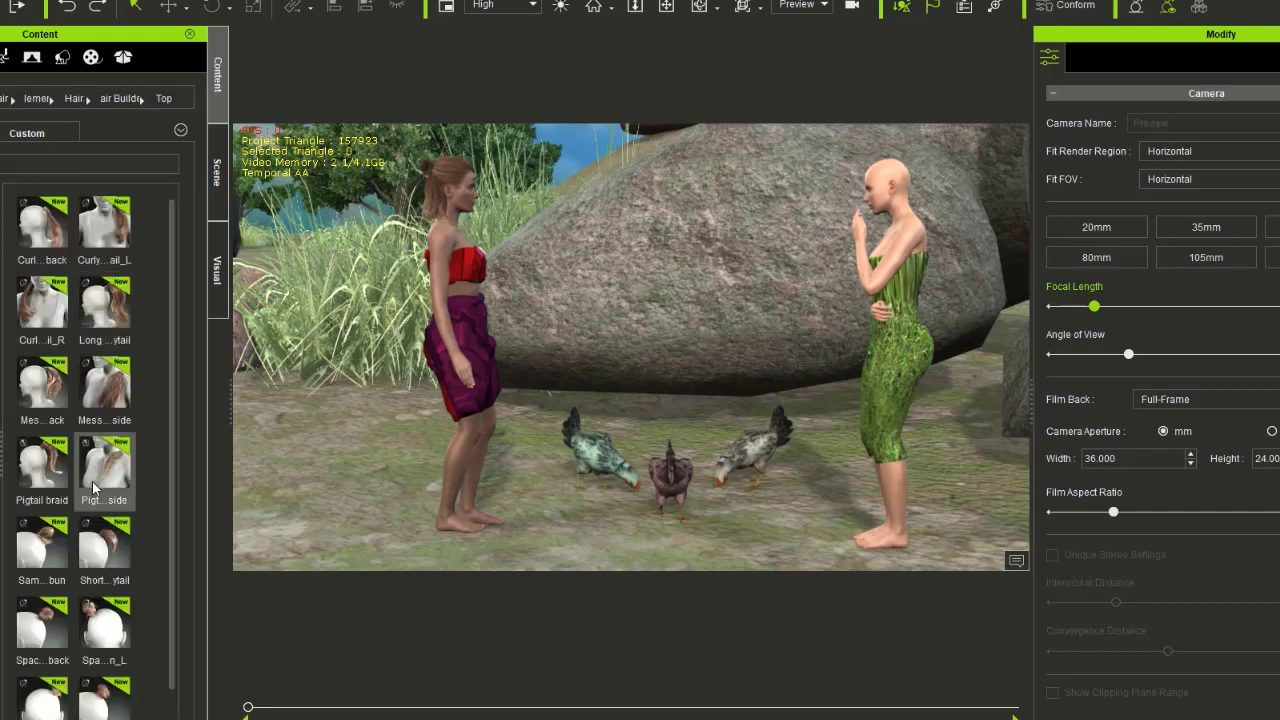
{"action": "scroll", "coordinate": [96, 490], "scroll_direction": "down", "scroll_amount": 1}
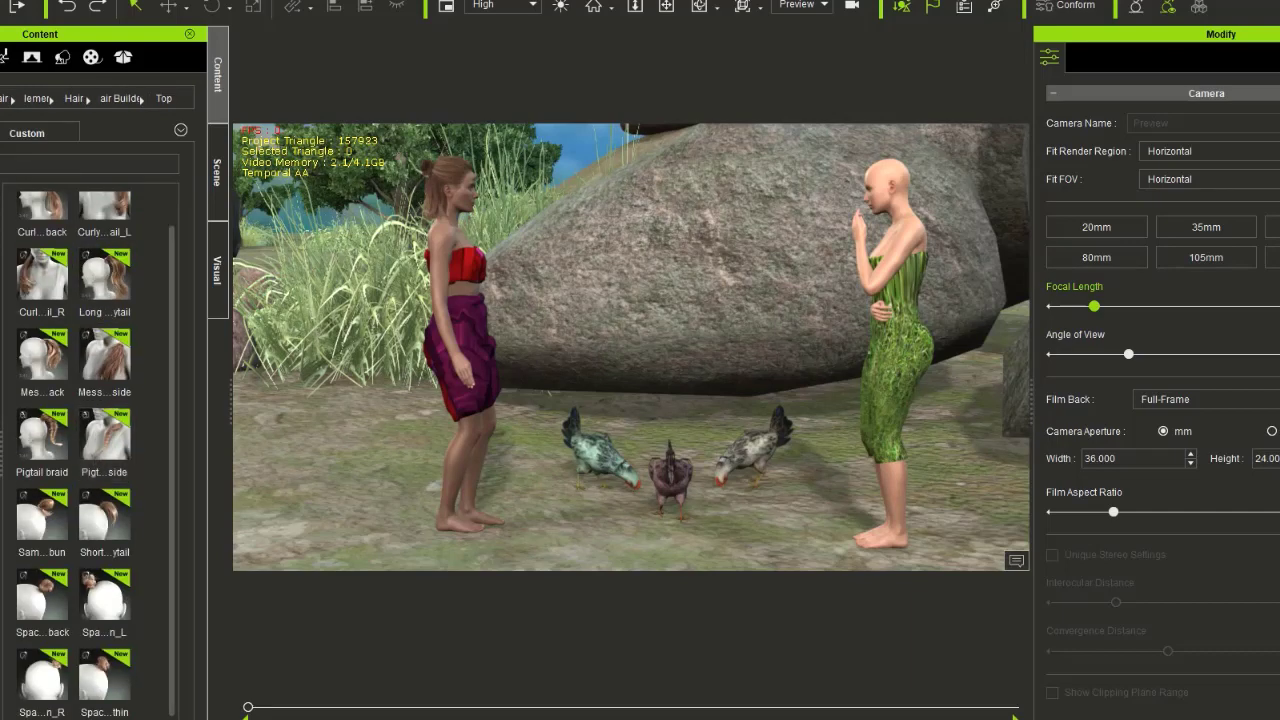
{"action": "key", "text": "BackSpace"}
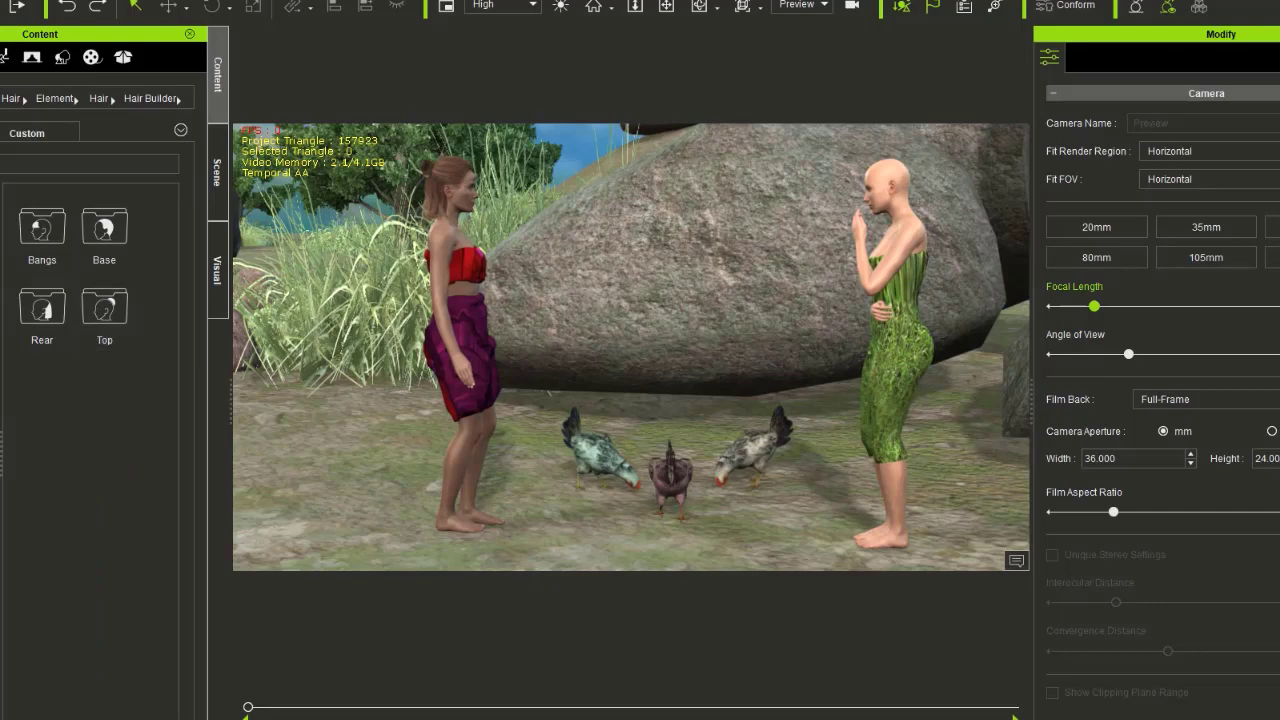
{"action": "double_click", "coordinate": [42, 226]}
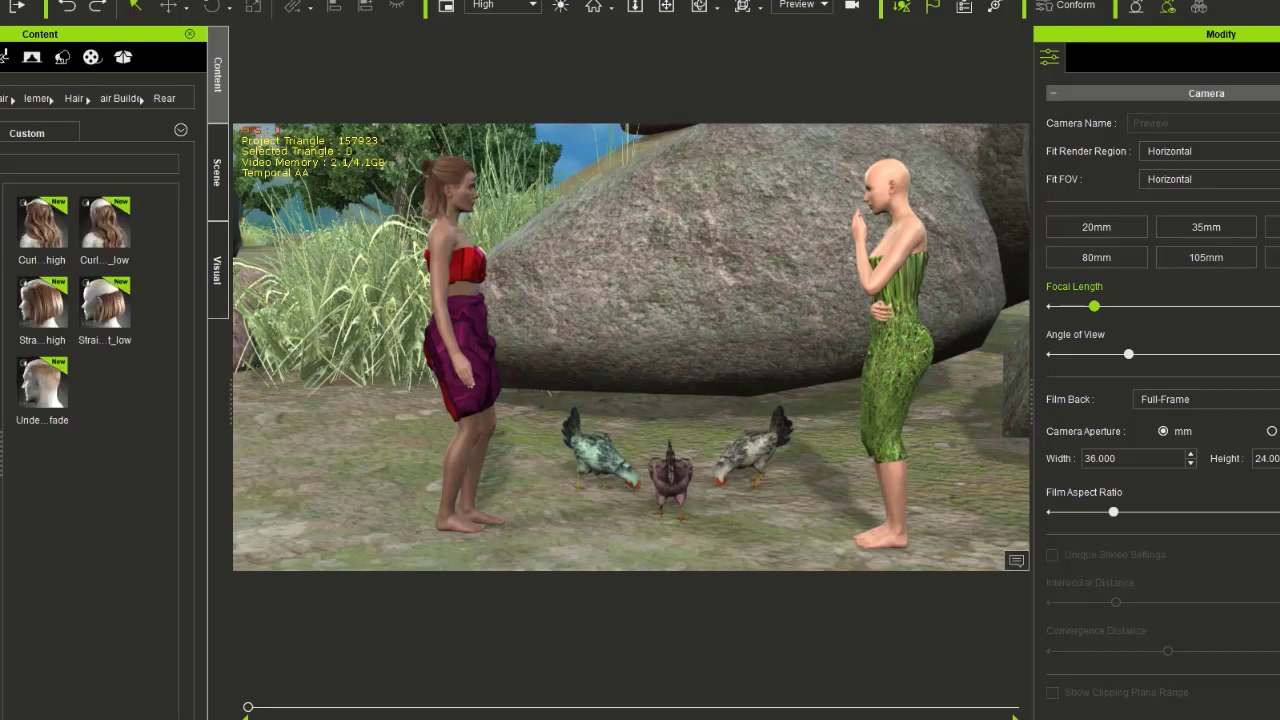
{"action": "scroll", "coordinate": [104, 620], "scroll_direction": "down", "scroll_amount": 1}
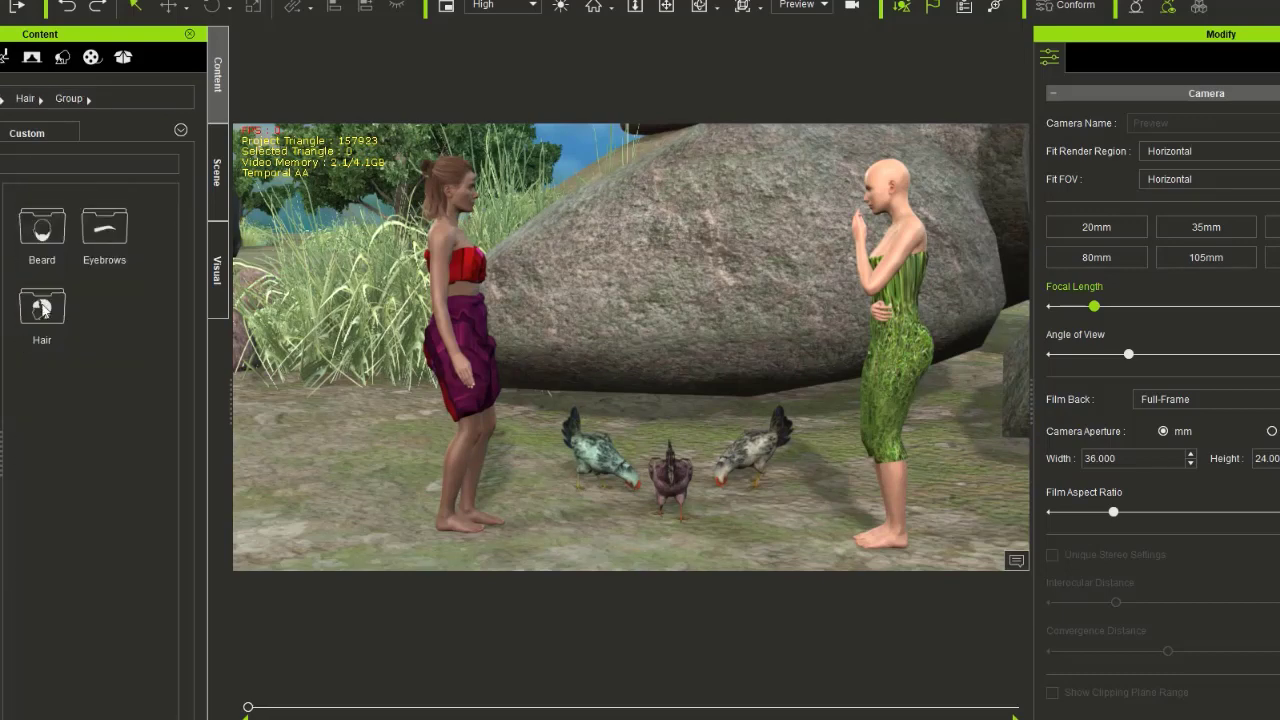
Apply the Chic medium hairstyle from the Hair folder to the bald woman and preview playback.
{"action": "double_click", "coordinate": [44, 306]}
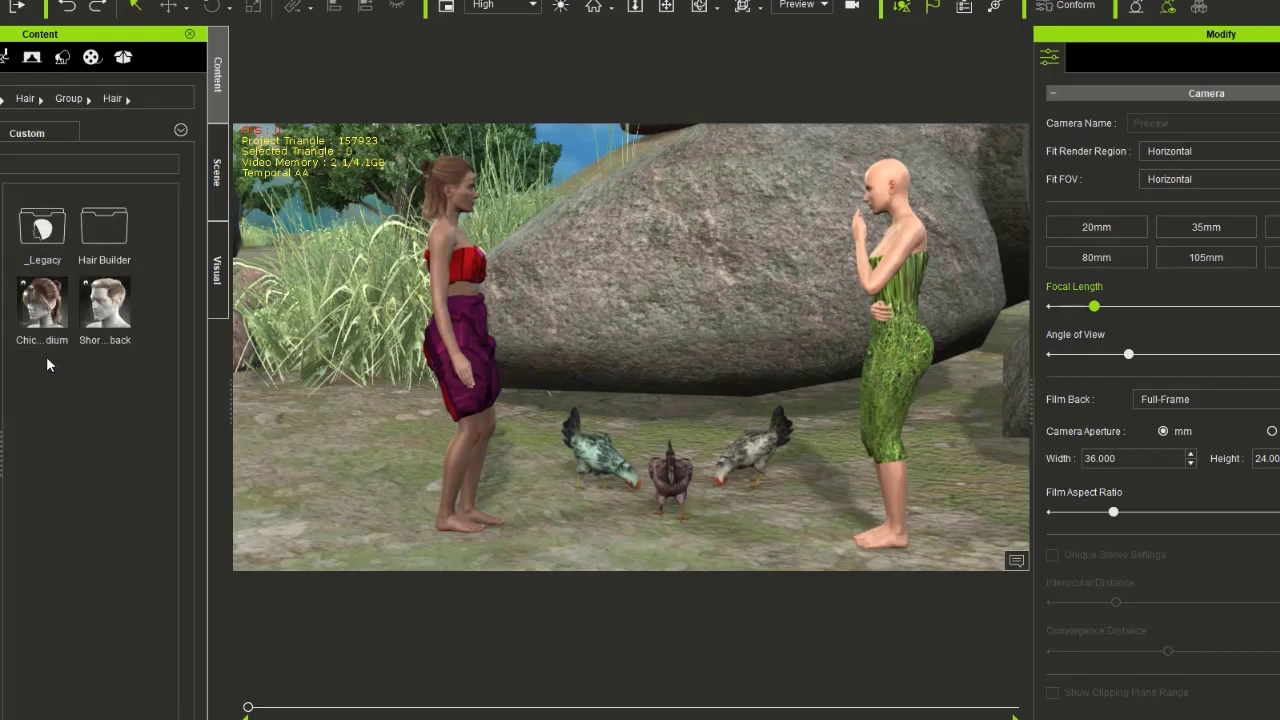
{"action": "mouse_move", "coordinate": [42, 308]}
{"action": "left_mouse_down"}
{"action": "mouse_move", "coordinate": [508, 315]}
{"action": "mouse_move", "coordinate": [890, 193]}
{"action": "left_mouse_up"}
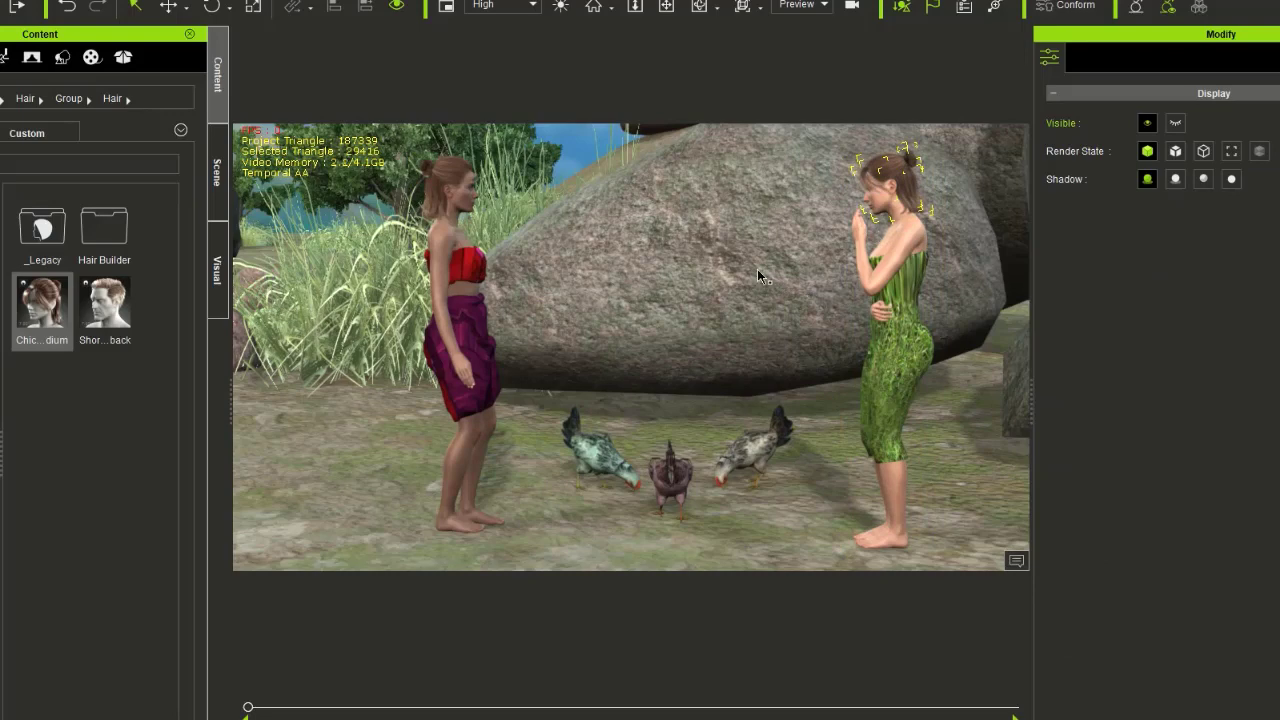
{"action": "key", "text": "space"}
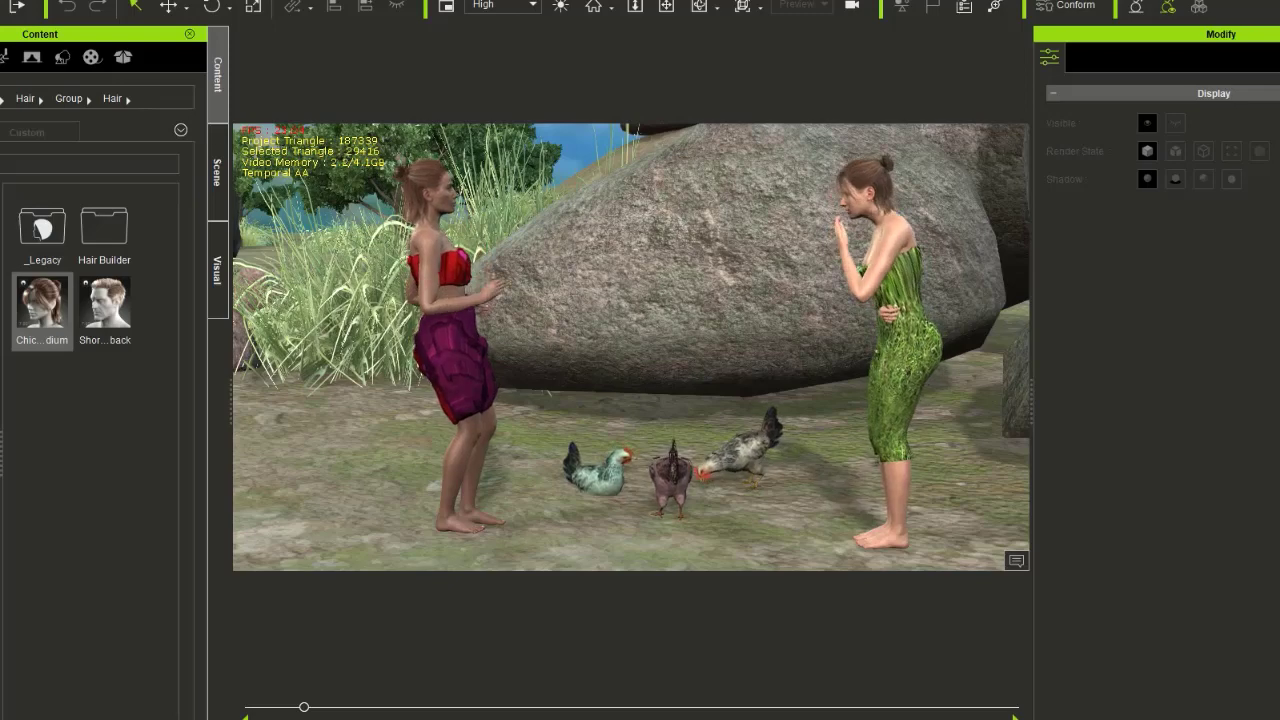
{"action": "key", "text": "space"}
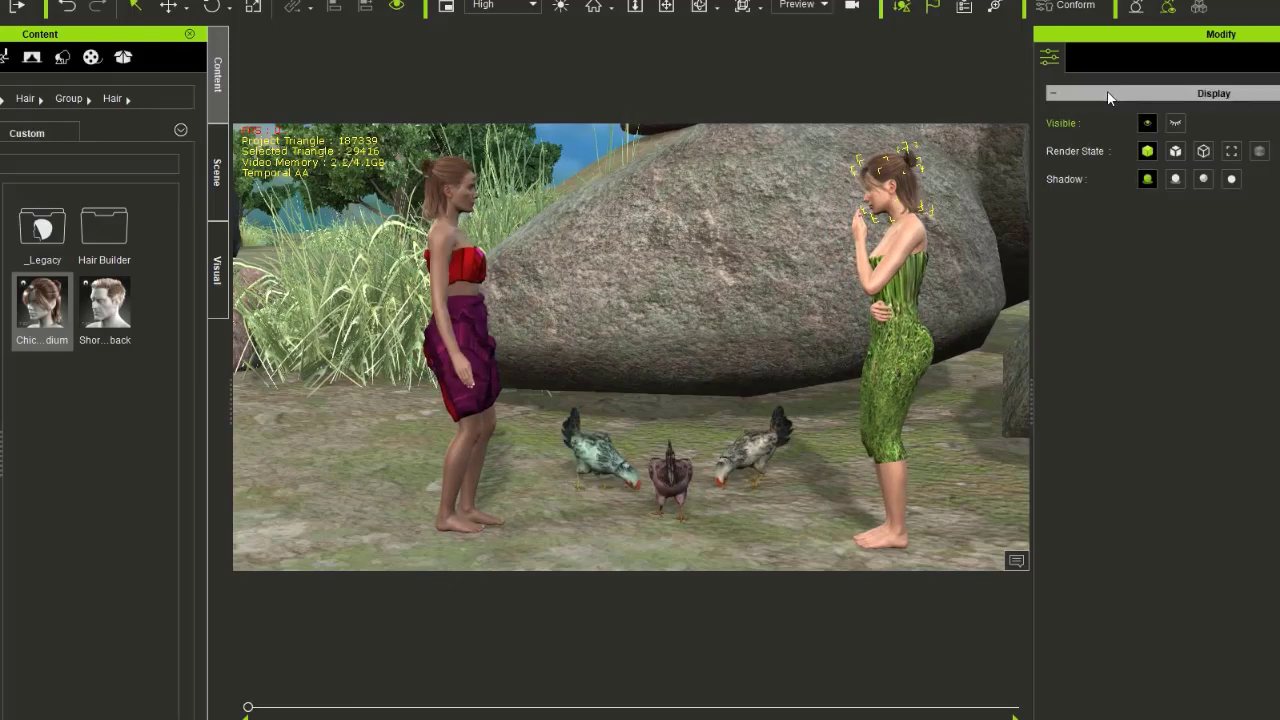
Select the right-hand woman's new Hair node in the Scene tree.
{"action": "left_click", "coordinate": [893, 174]}
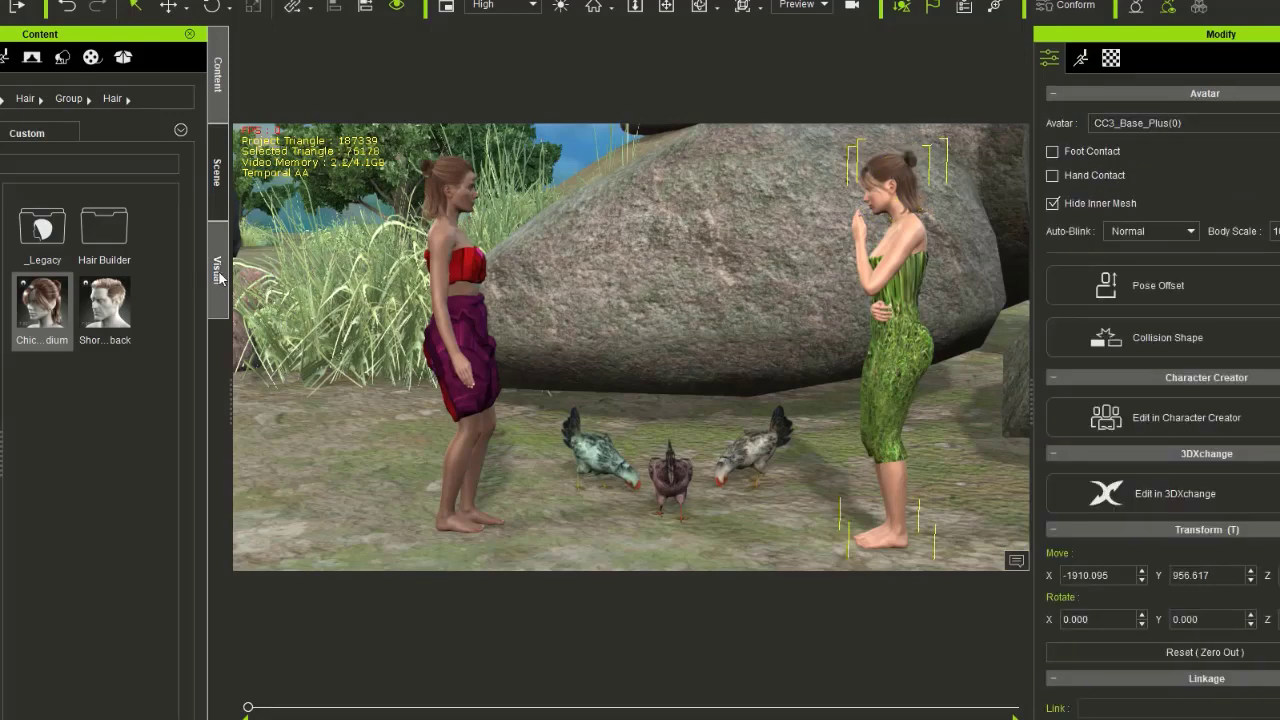
{"action": "left_click", "coordinate": [211, 200]}
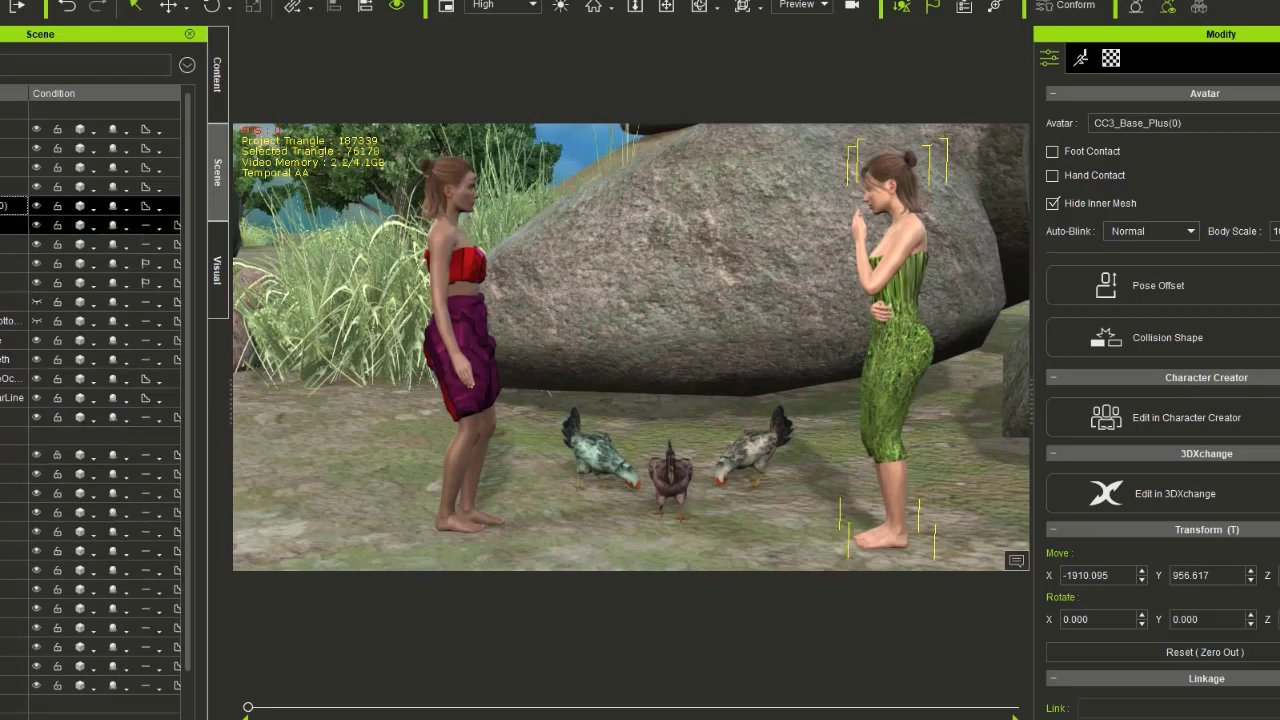
{"action": "left_click", "coordinate": [10, 224]}
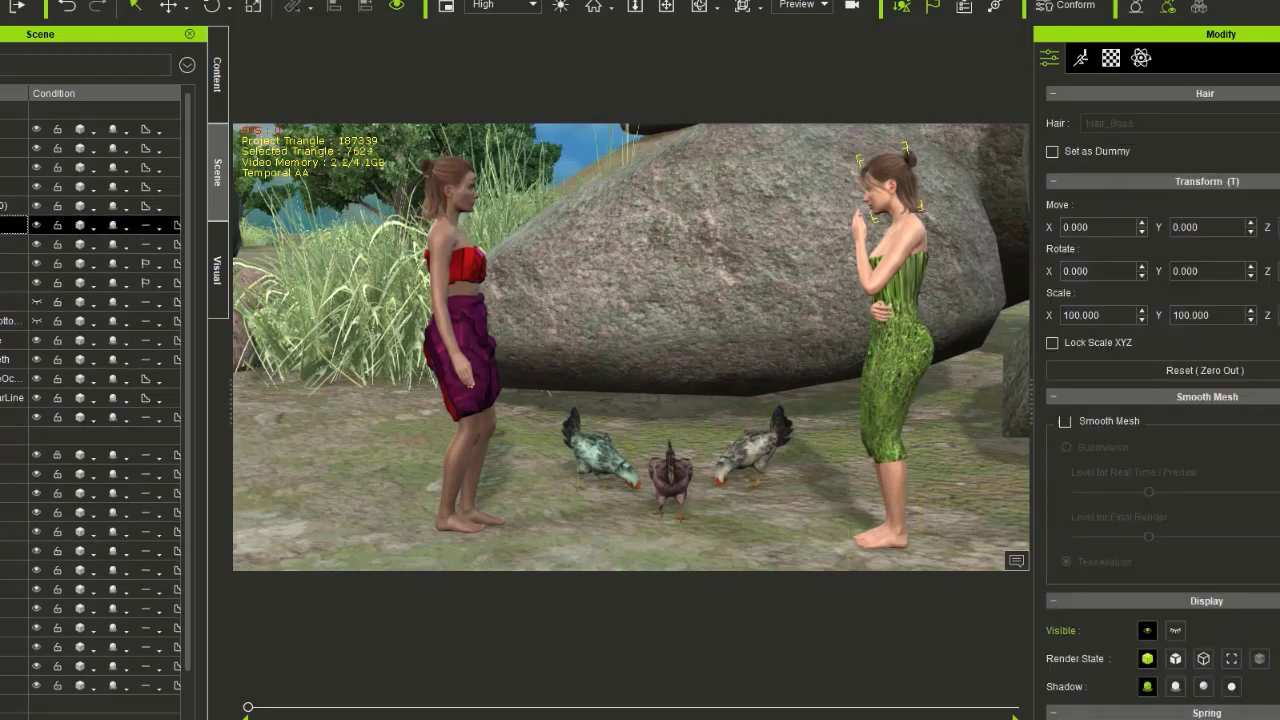
Set the first hair material's Diffuse Color to near-black #0c0c0c.
{"action": "left_click", "coordinate": [1111, 58]}
{"action": "scroll", "coordinate": [1185, 397], "scroll_direction": "up", "scroll_amount": 2}
{"action": "scroll", "coordinate": [1185, 397], "scroll_direction": "up", "scroll_amount": 4}
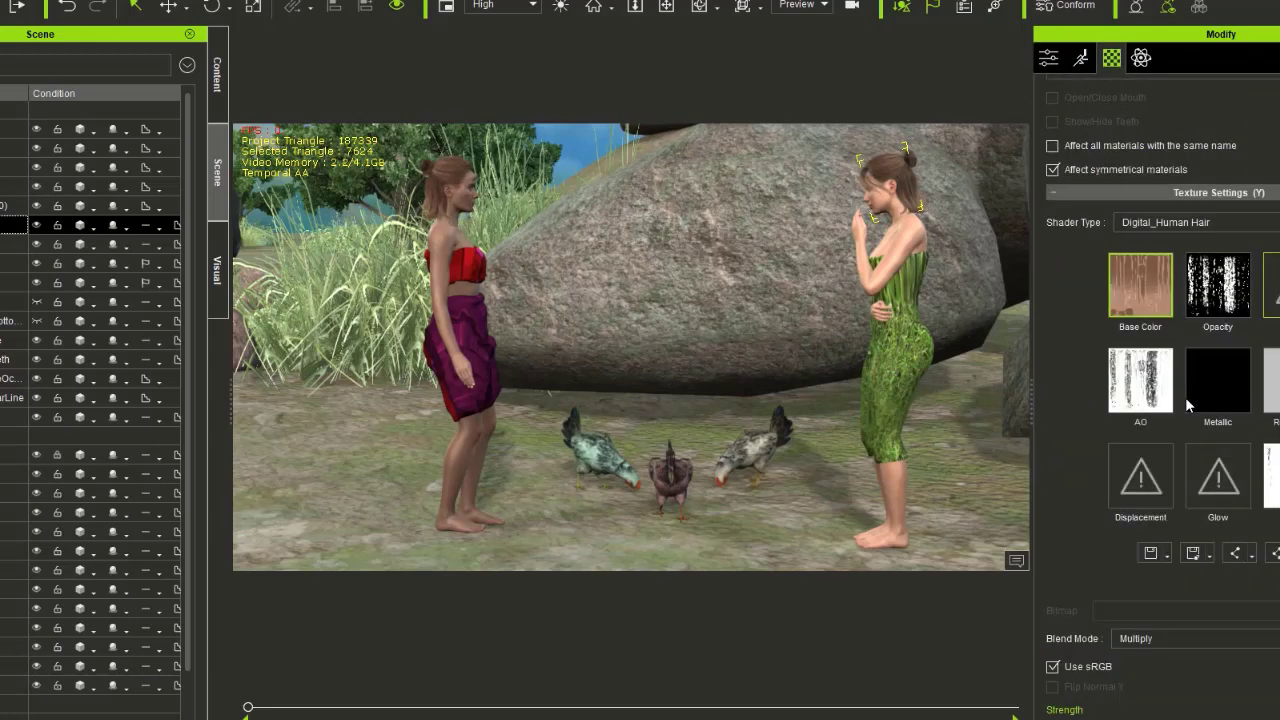
{"action": "scroll", "coordinate": [1185, 397], "scroll_direction": "down", "scroll_amount": 5}
{"action": "scroll", "coordinate": [1185, 397], "scroll_direction": "down", "scroll_amount": 3}
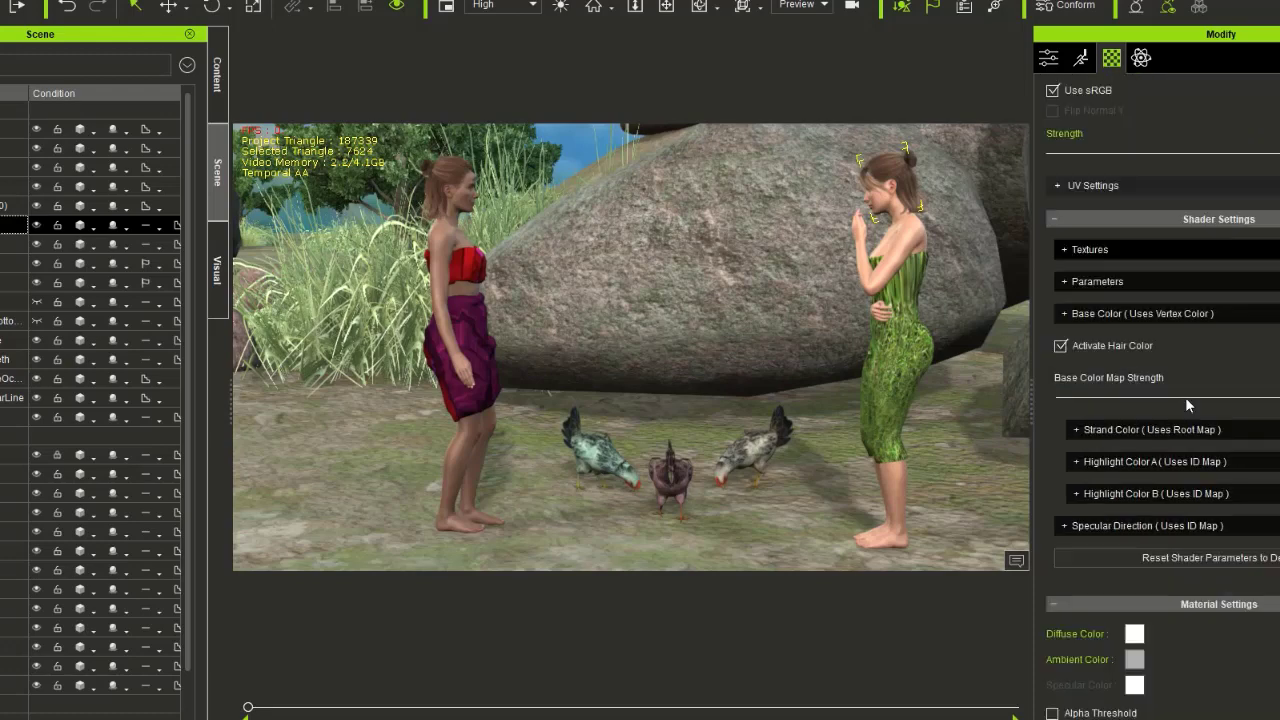
{"action": "scroll", "coordinate": [1185, 405], "scroll_direction": "down", "scroll_amount": 3}
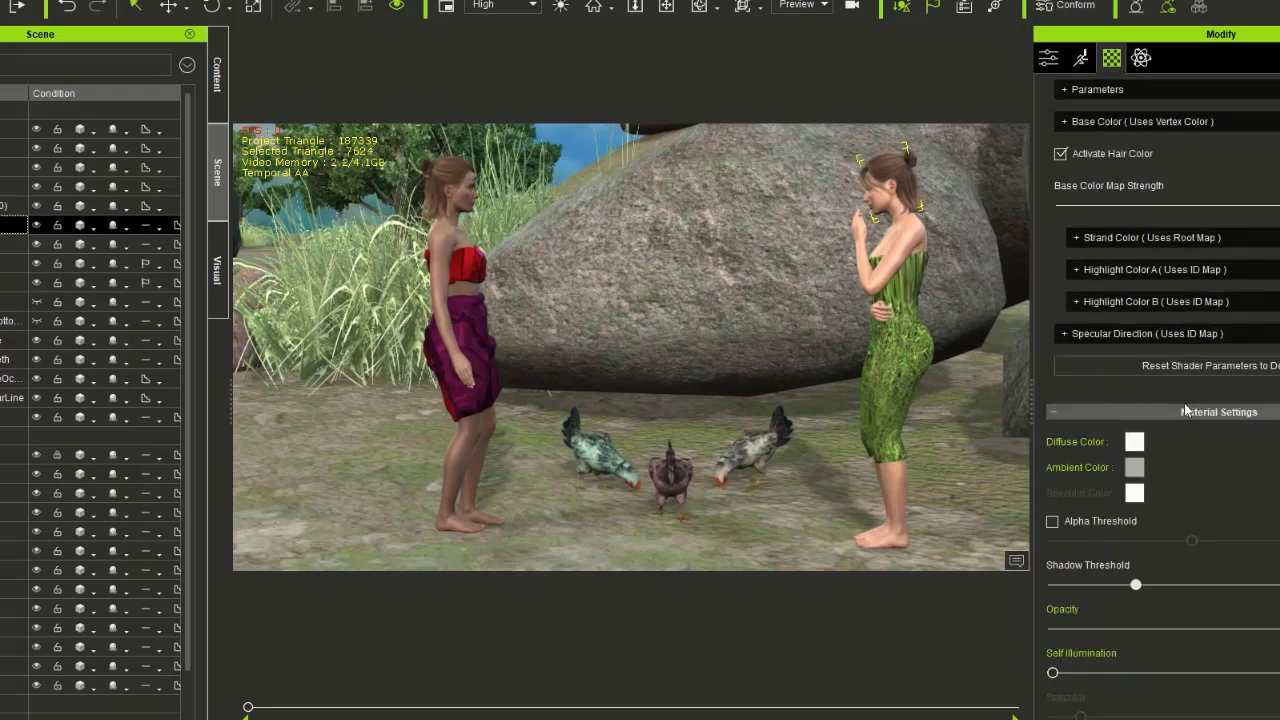
{"action": "left_click", "coordinate": [1133, 443]}
{"action": "left_click_drag", "start_coordinate": [697, 180], "coordinate": [500, 167]}
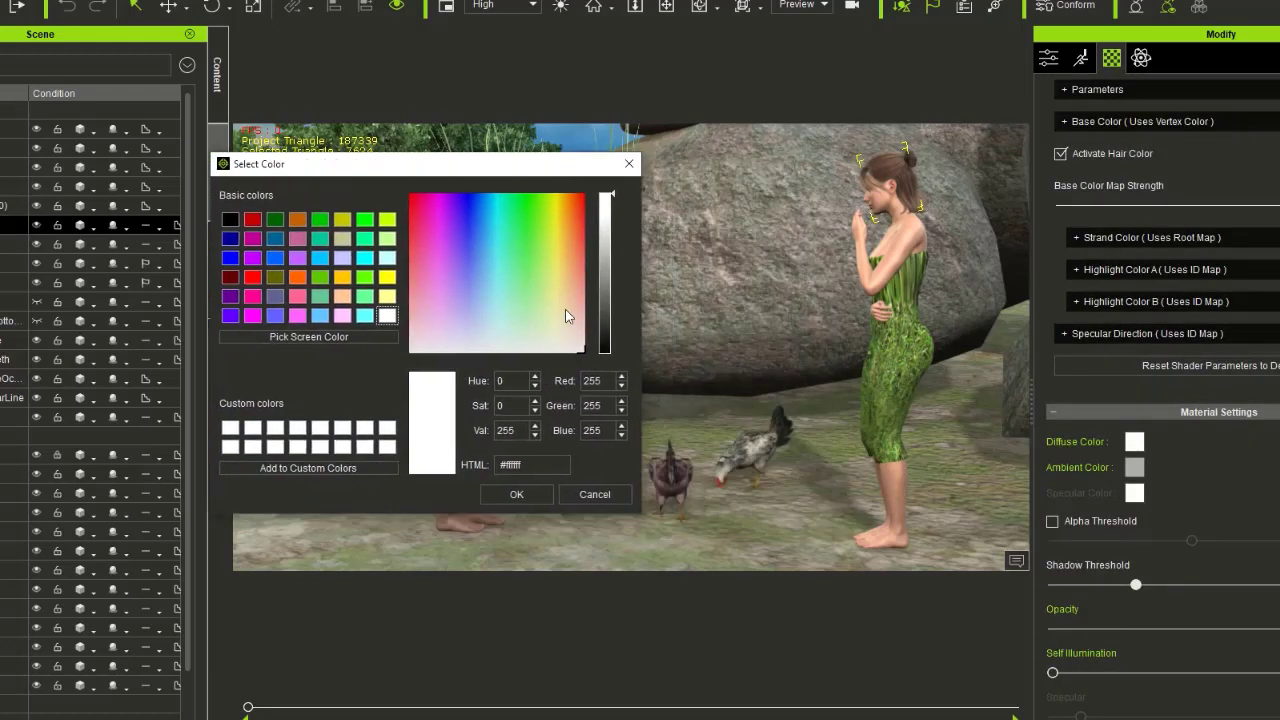
{"action": "left_click", "coordinate": [605, 347]}
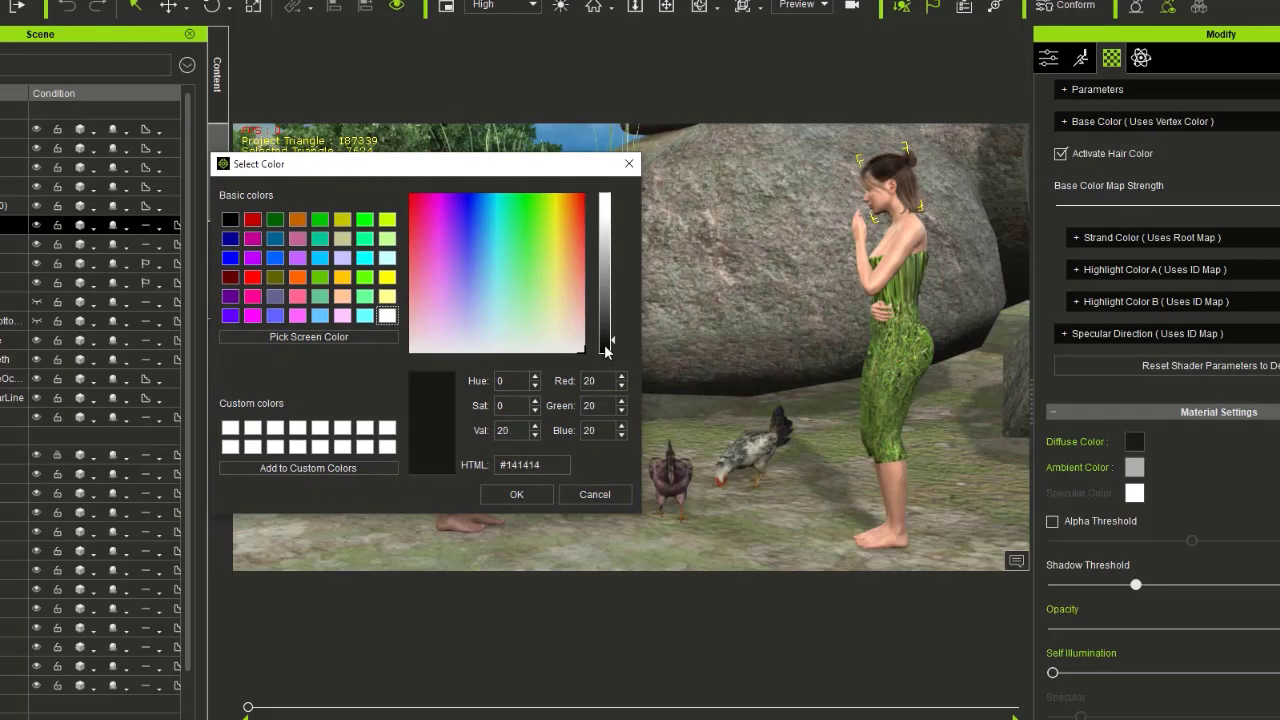
{"action": "left_click", "coordinate": [605, 348]}
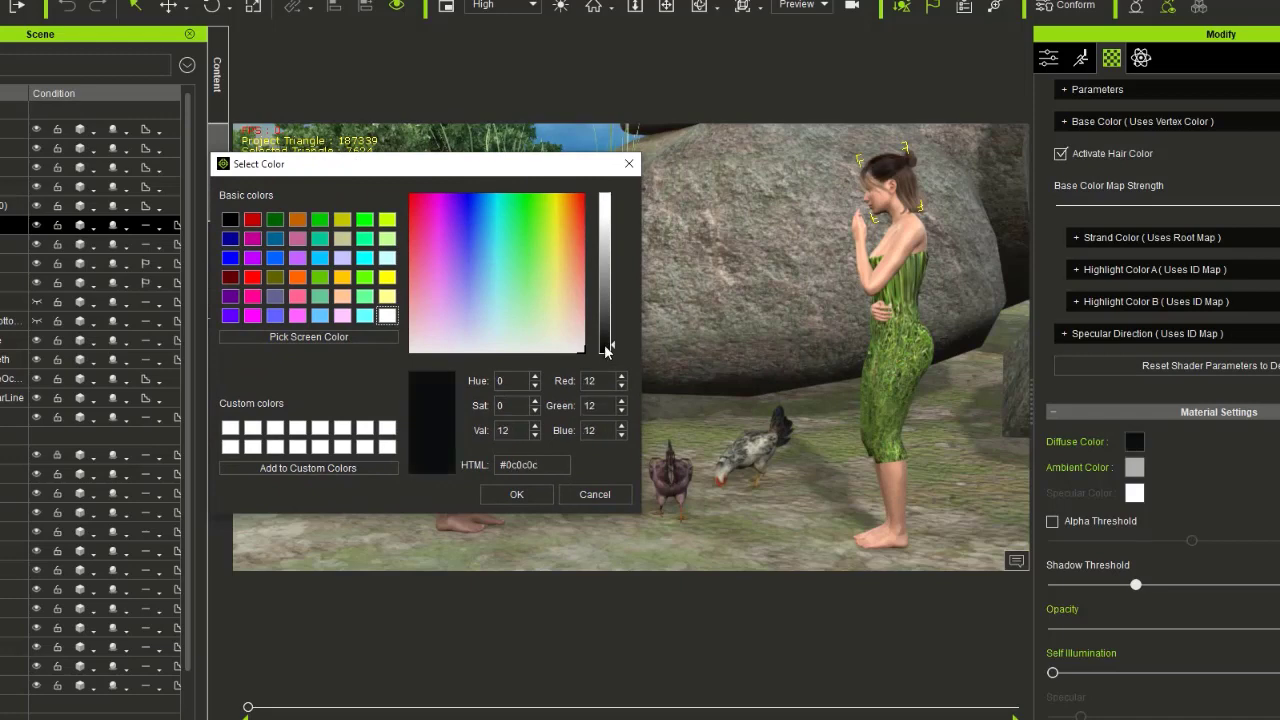
{"action": "left_click", "coordinate": [516, 494]}
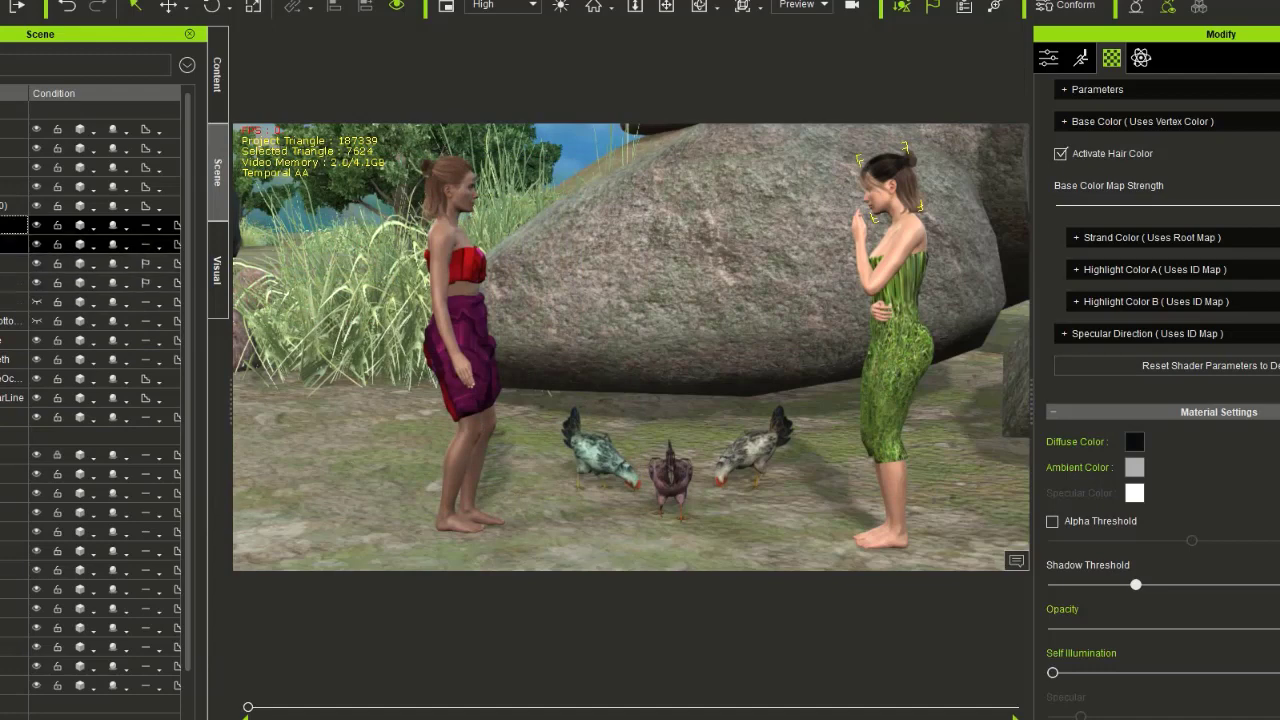
Set the next hair part's Diffuse Color to dark grey #1b1b1b.
{"action": "left_click", "coordinate": [150, 243]}
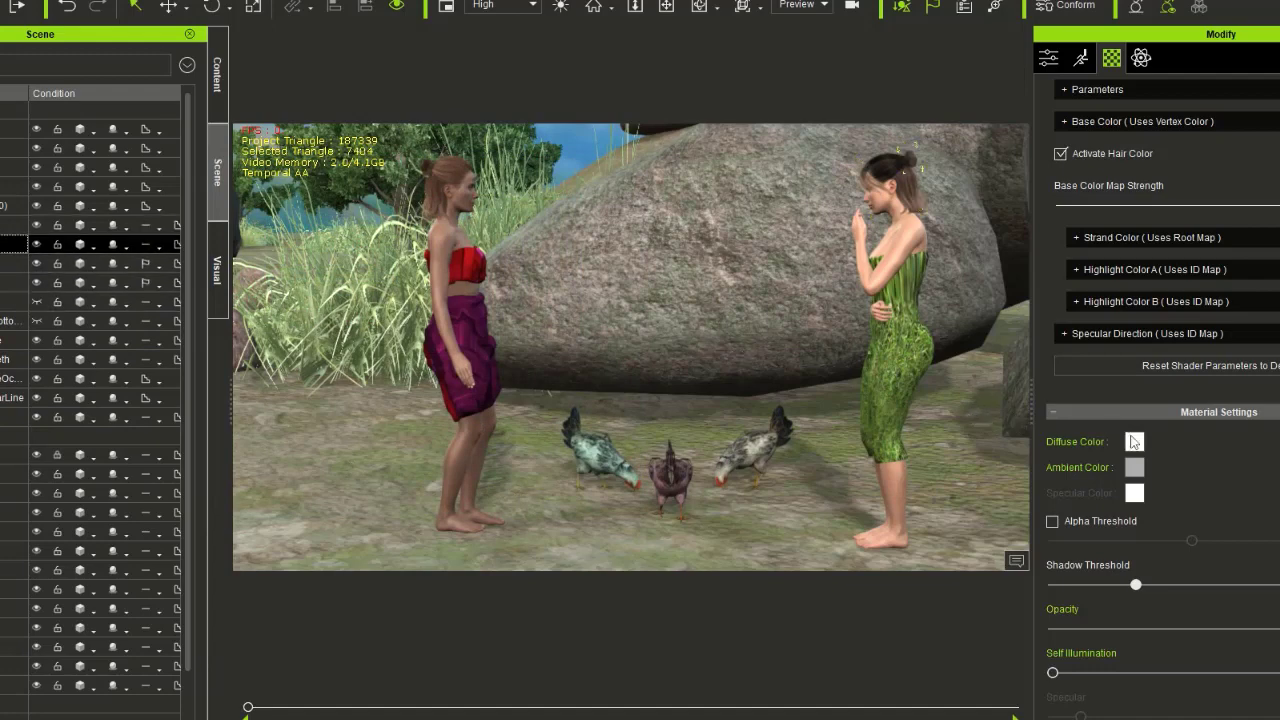
{"action": "left_click", "coordinate": [1052, 443]}
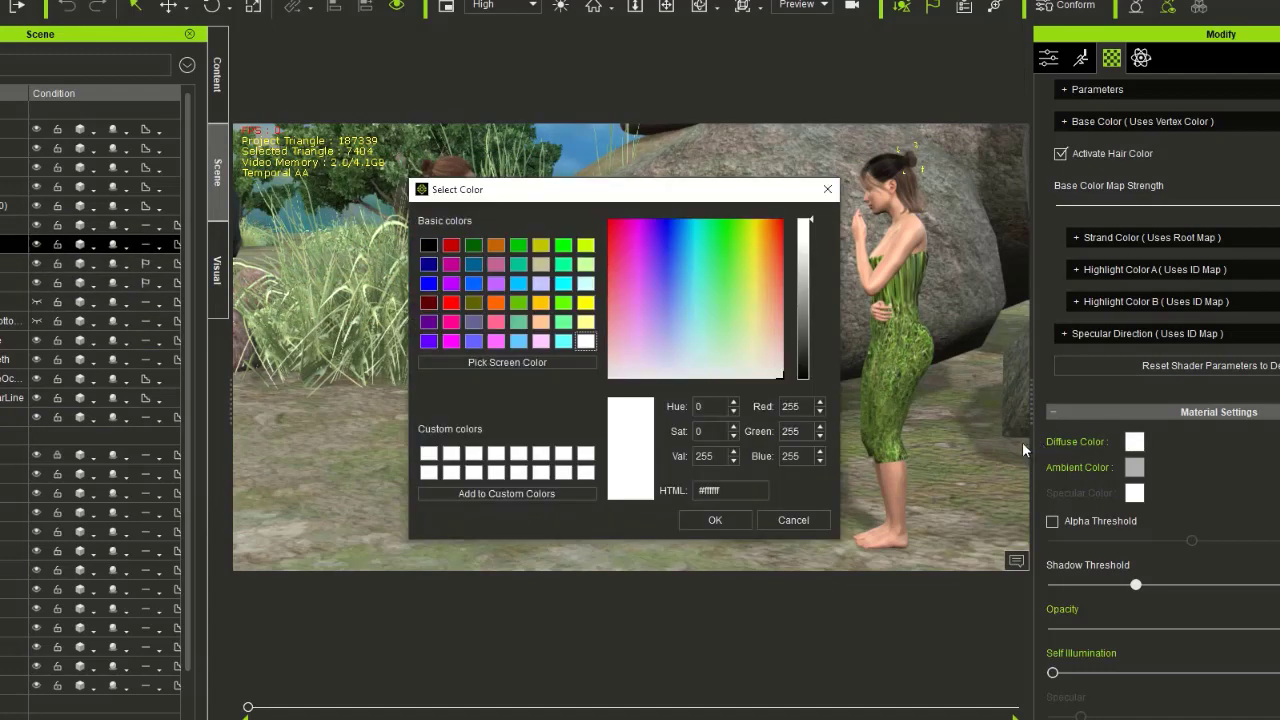
{"action": "left_click", "coordinate": [803, 368]}
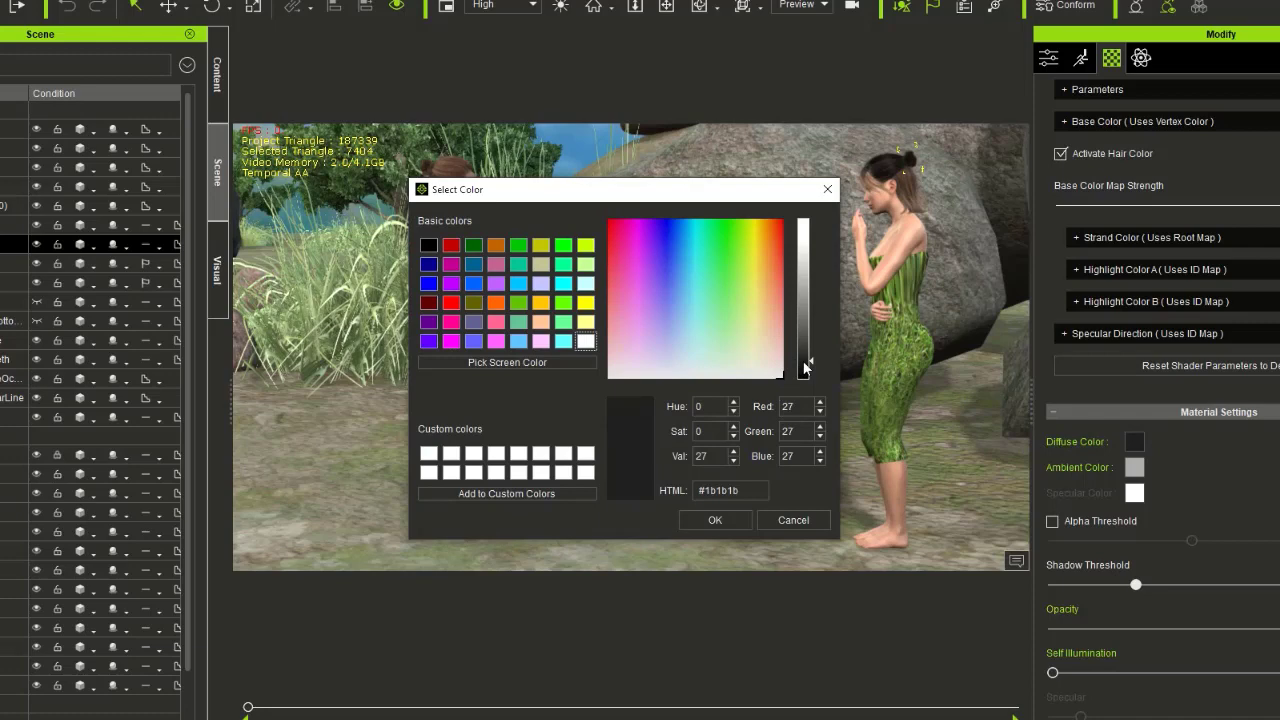
{"action": "left_click", "coordinate": [714, 520]}
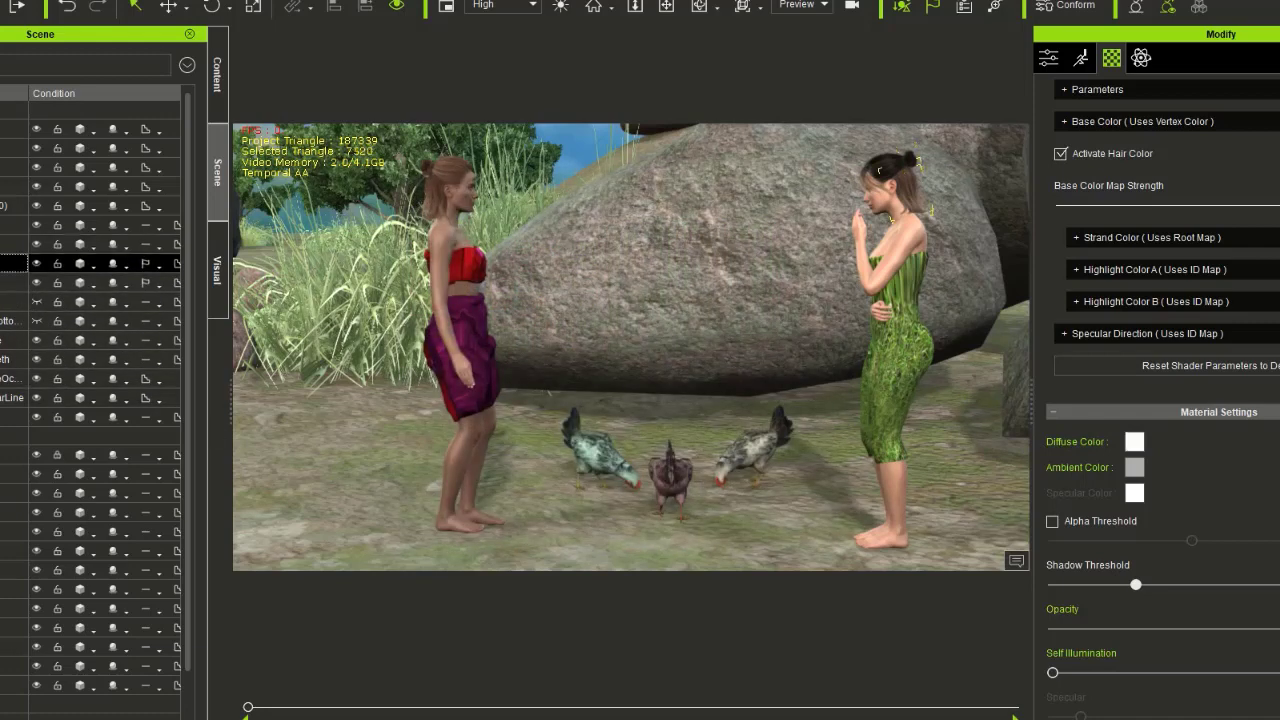
Set the remaining hair parts' Diffuse Colors to #161616 and #0b0b0b, then play the animation.
{"action": "left_click", "coordinate": [1135, 443]}
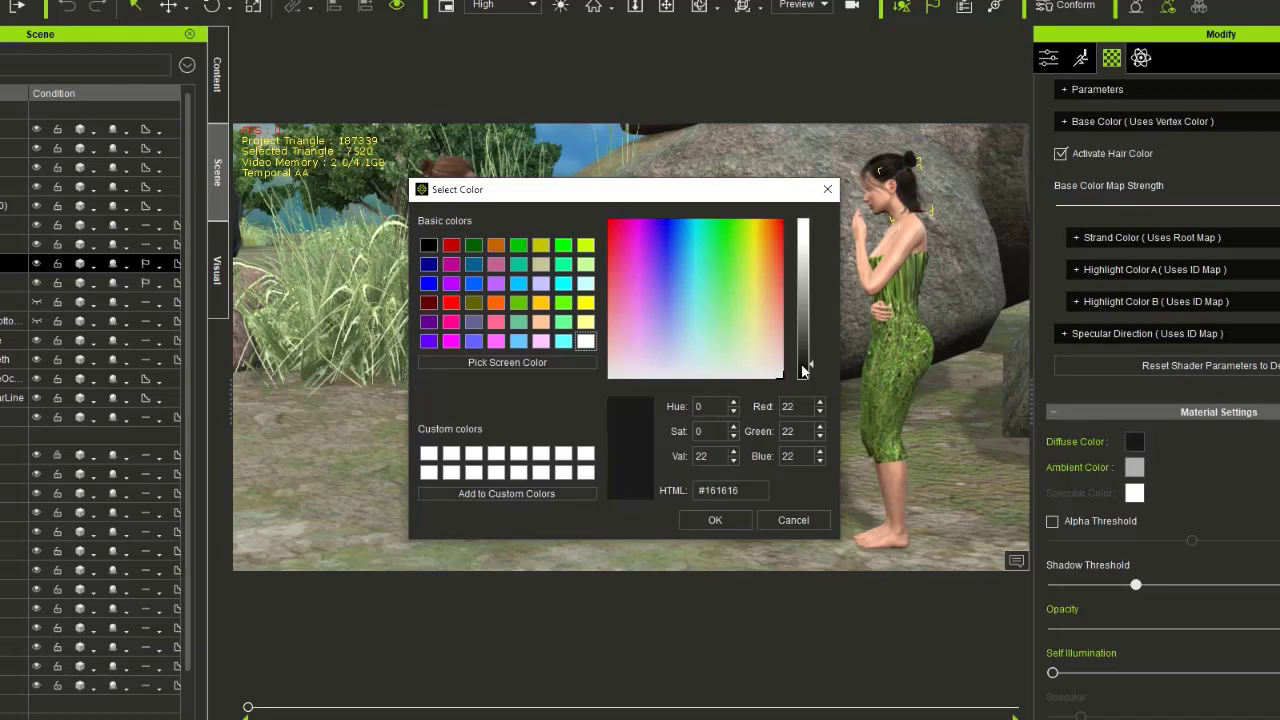
{"action": "left_click", "coordinate": [731, 527]}
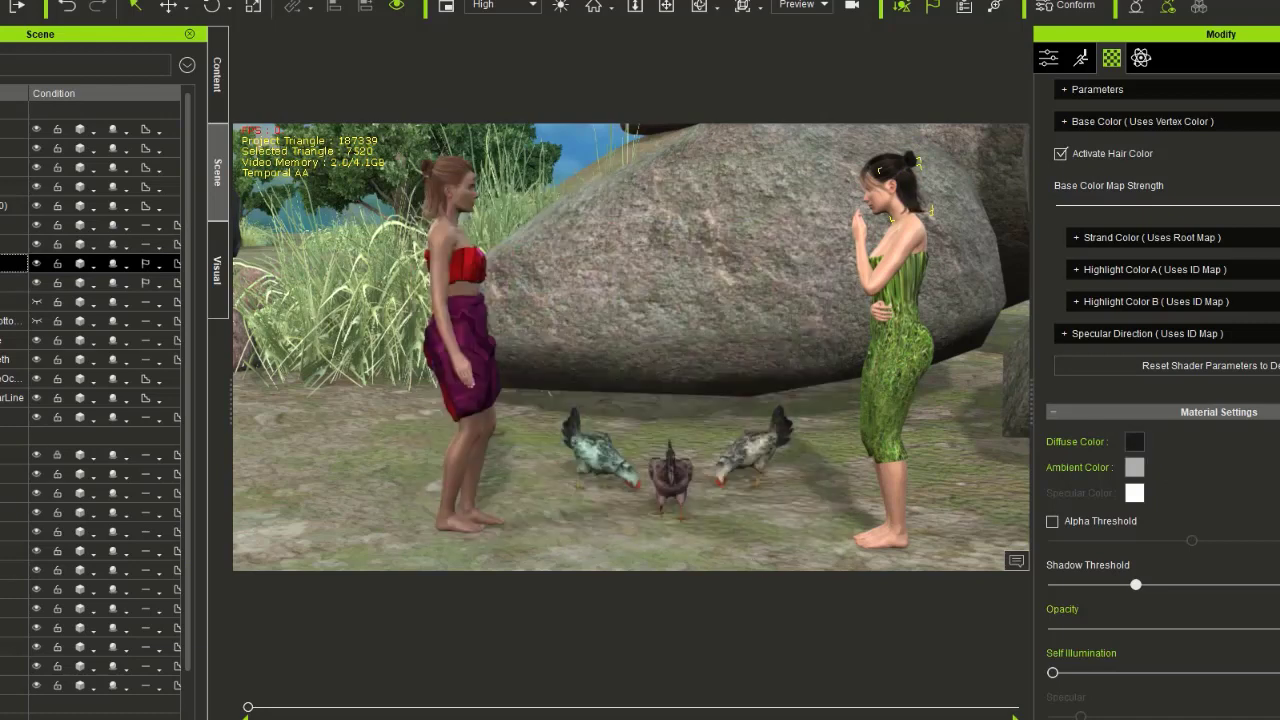
{"action": "mouse_move", "coordinate": [858, 281]}
{"action": "middle_mouse_down"}
{"action": "mouse_move", "coordinate": [663, 215]}
{"action": "mouse_move", "coordinate": [1170, 335]}
{"action": "mouse_move", "coordinate": [958, 330]}
{"action": "mouse_move", "coordinate": [988, 338]}
{"action": "middle_mouse_up"}
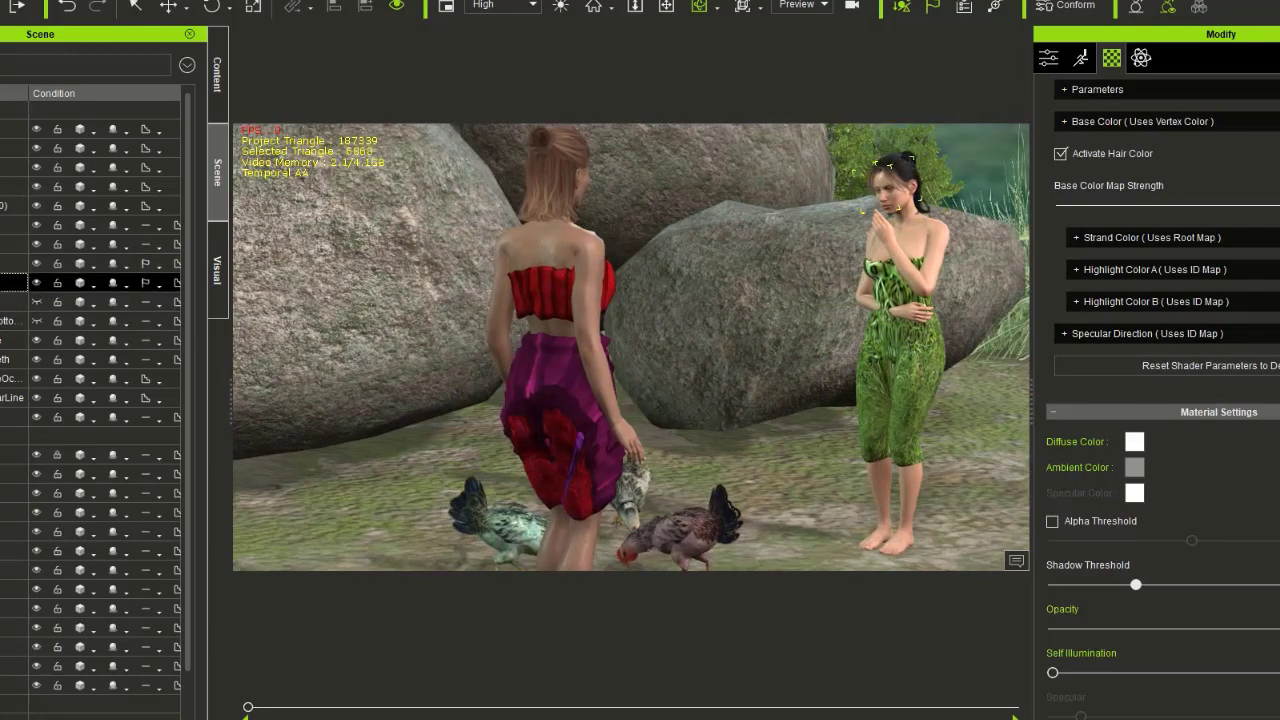
{"action": "left_click", "coordinate": [1136, 443]}
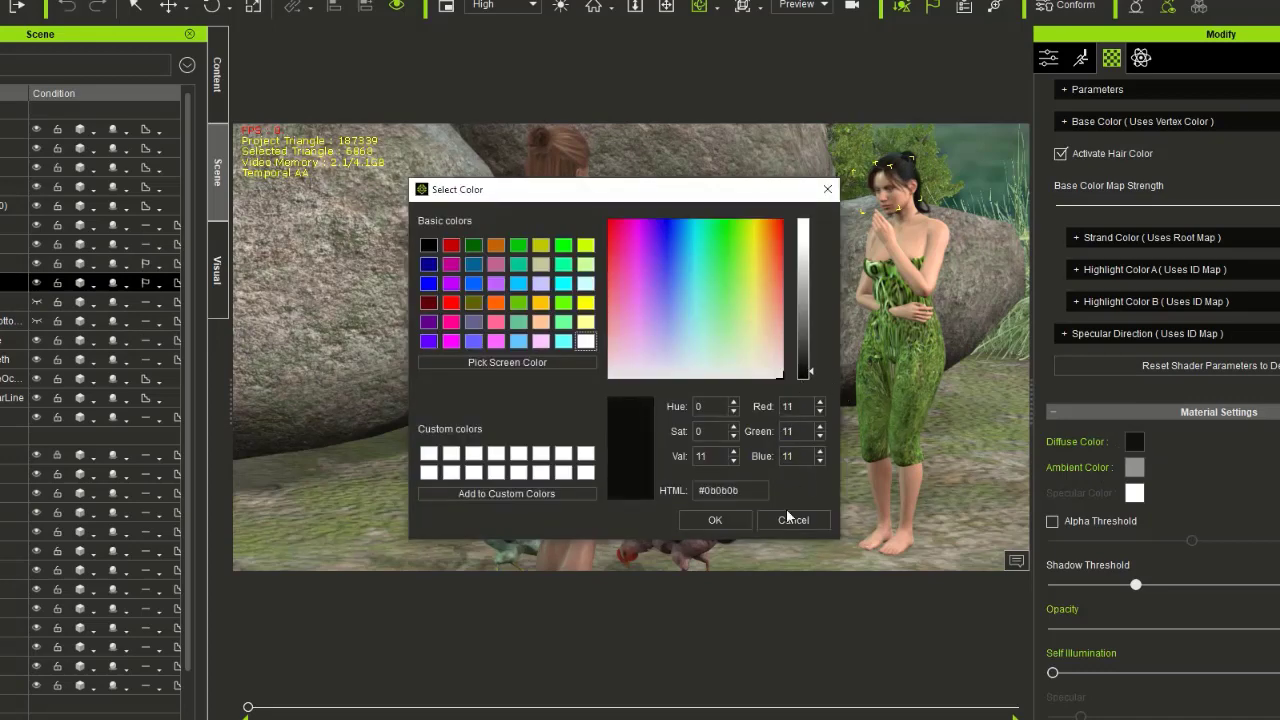
{"action": "left_click", "coordinate": [715, 520]}
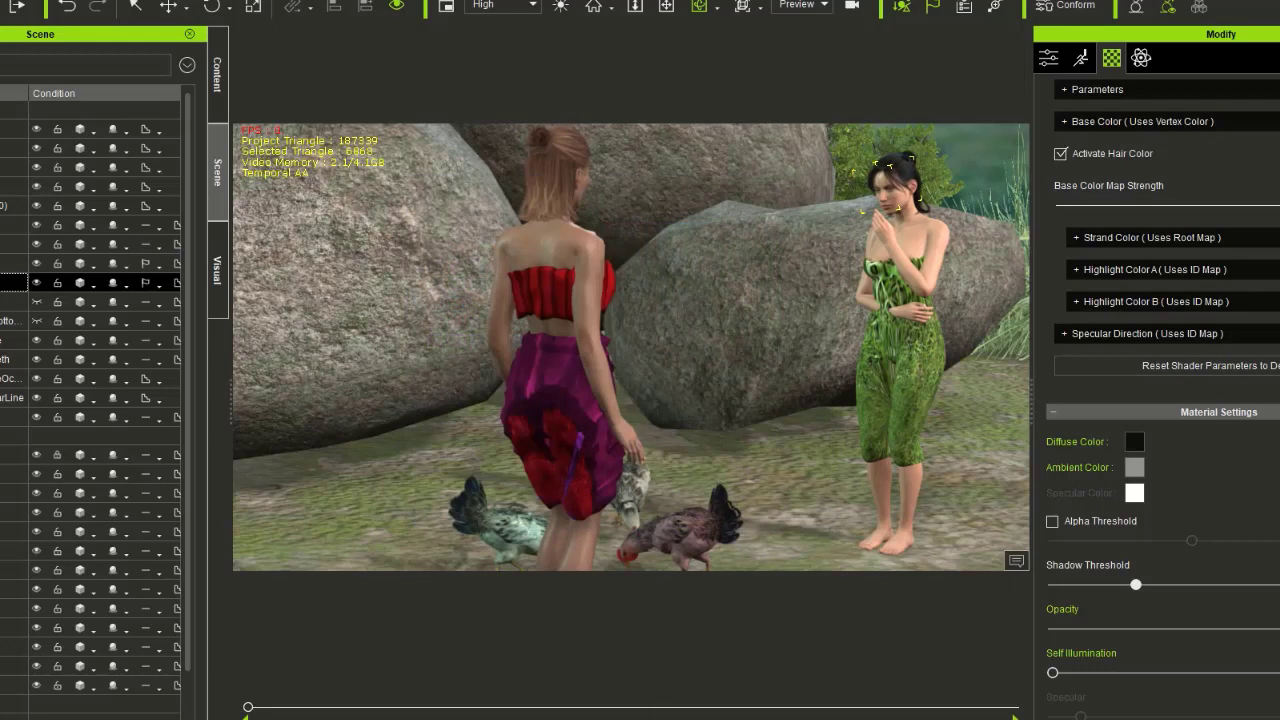
{"action": "key", "text": "space"}
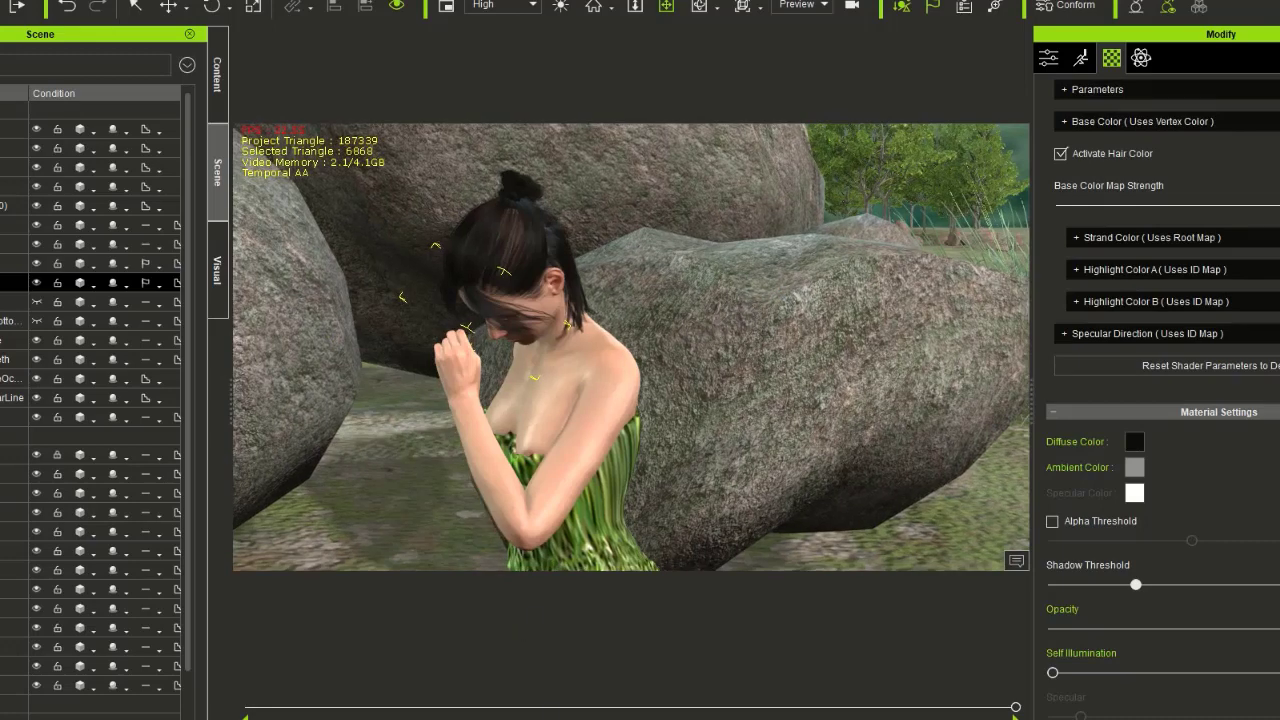
Replay the animation from frame 0 while adjusting the camera, then stop and rewind to the start.
{"action": "key", "text": "Home"}
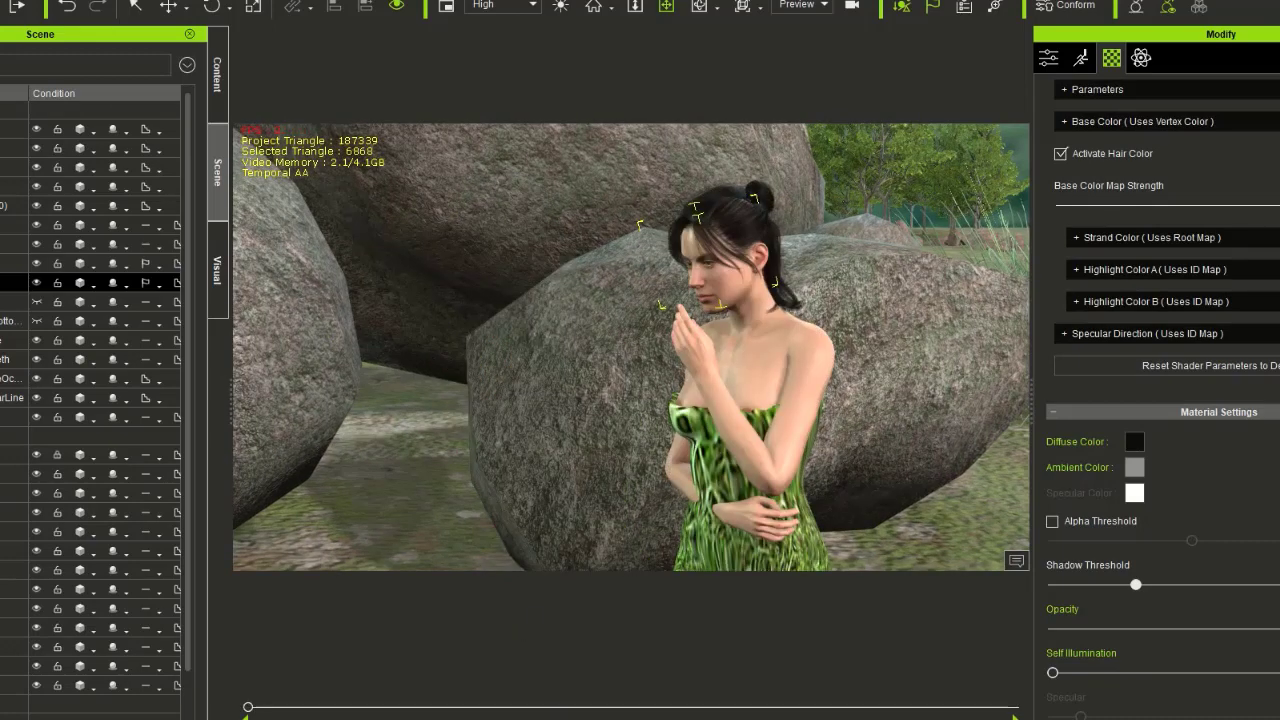
{"action": "key", "text": "space"}
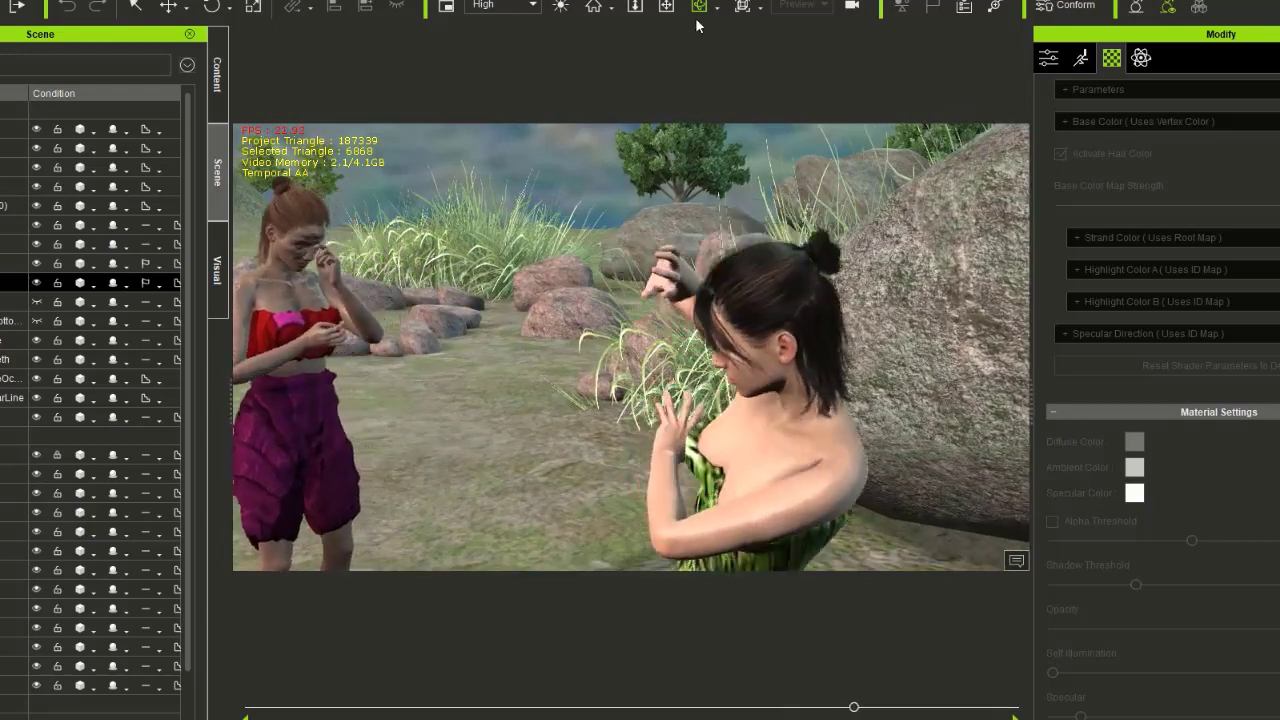
{"action": "left_click", "coordinate": [666, 7]}
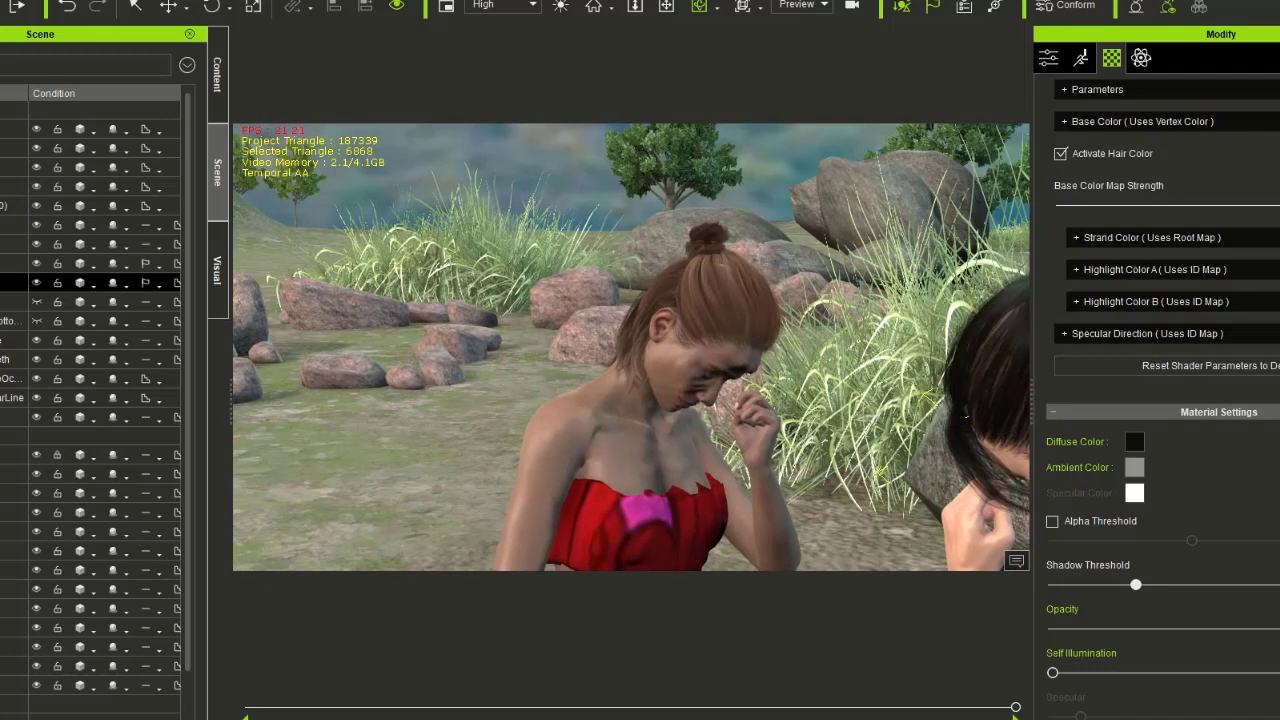
{"action": "key", "text": "space"}
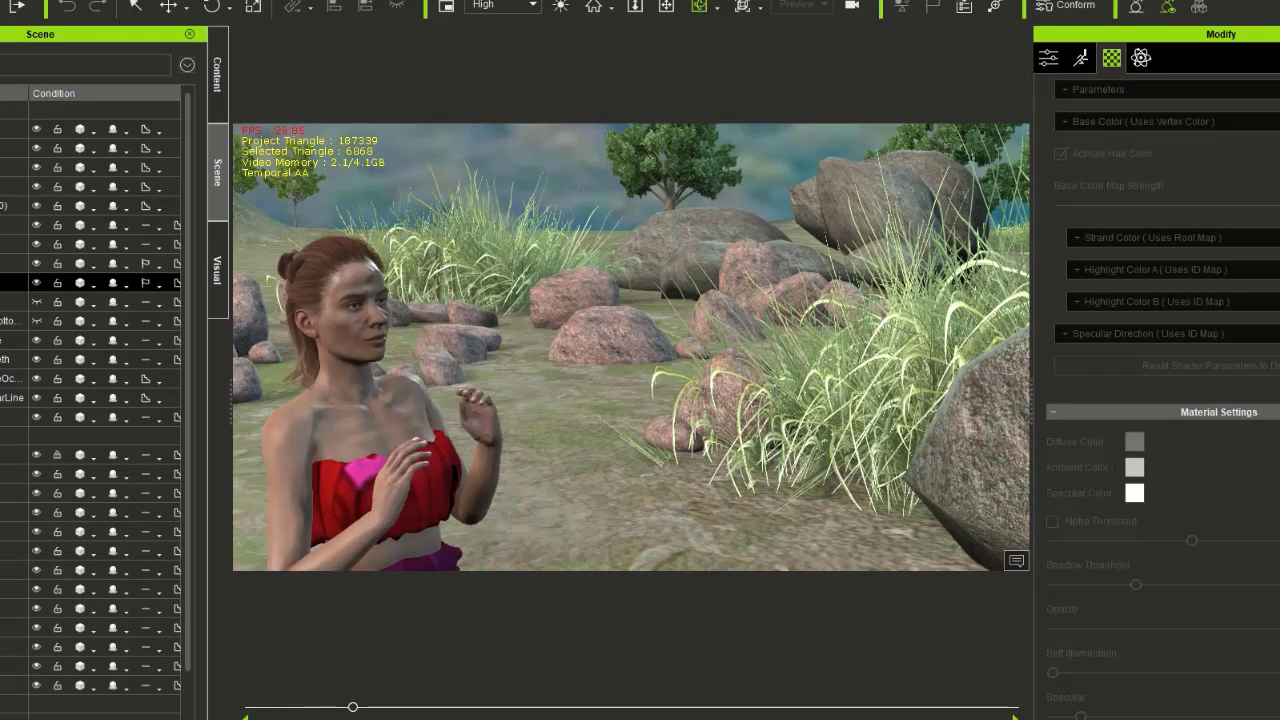
{"action": "key", "text": "space"}
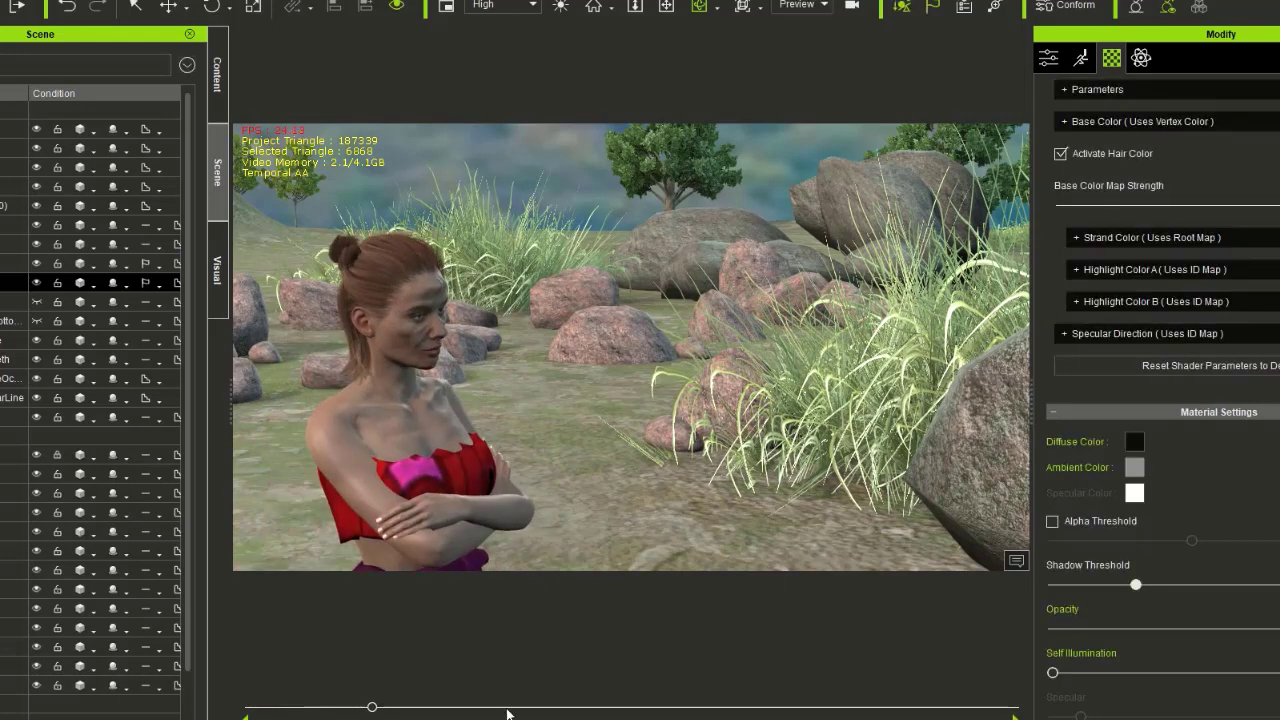
{"action": "key", "text": "Home"}
Clear the selection and play the animation once, then stop it.
{"action": "key", "text": "alt+f"}
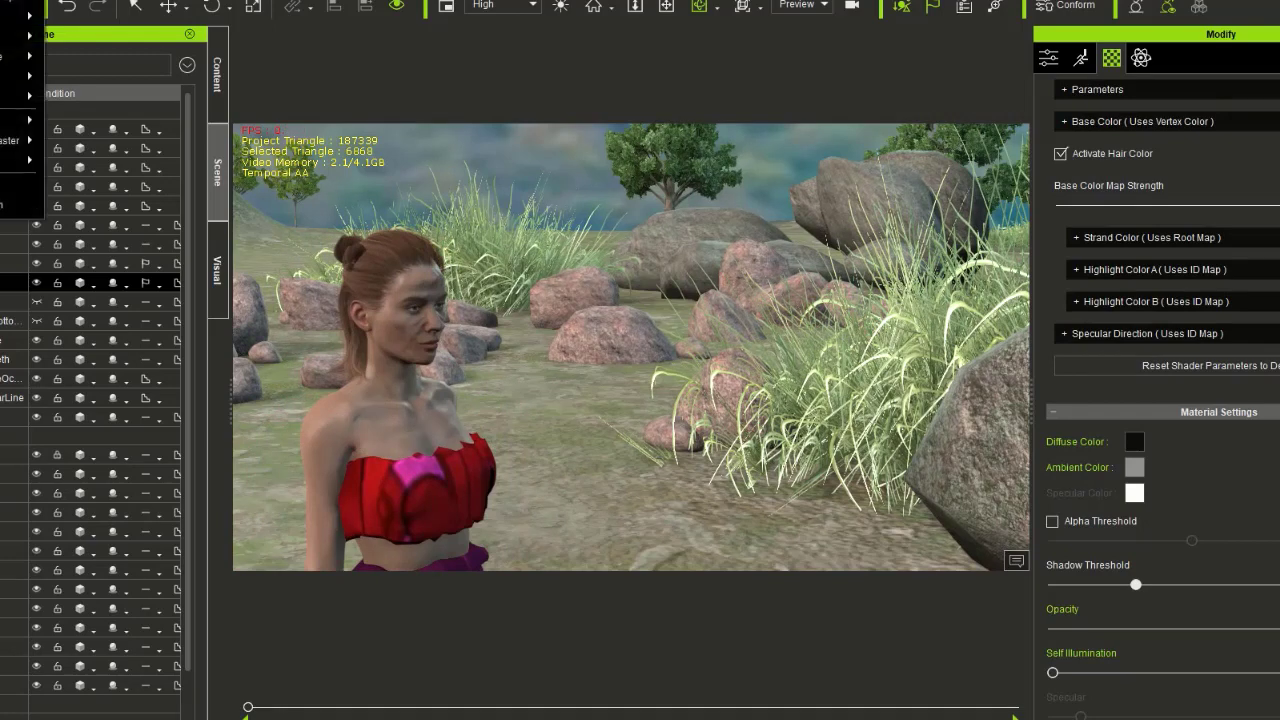
{"action": "key", "text": "Escape"}
{"action": "left_click", "coordinate": [341, 691]}
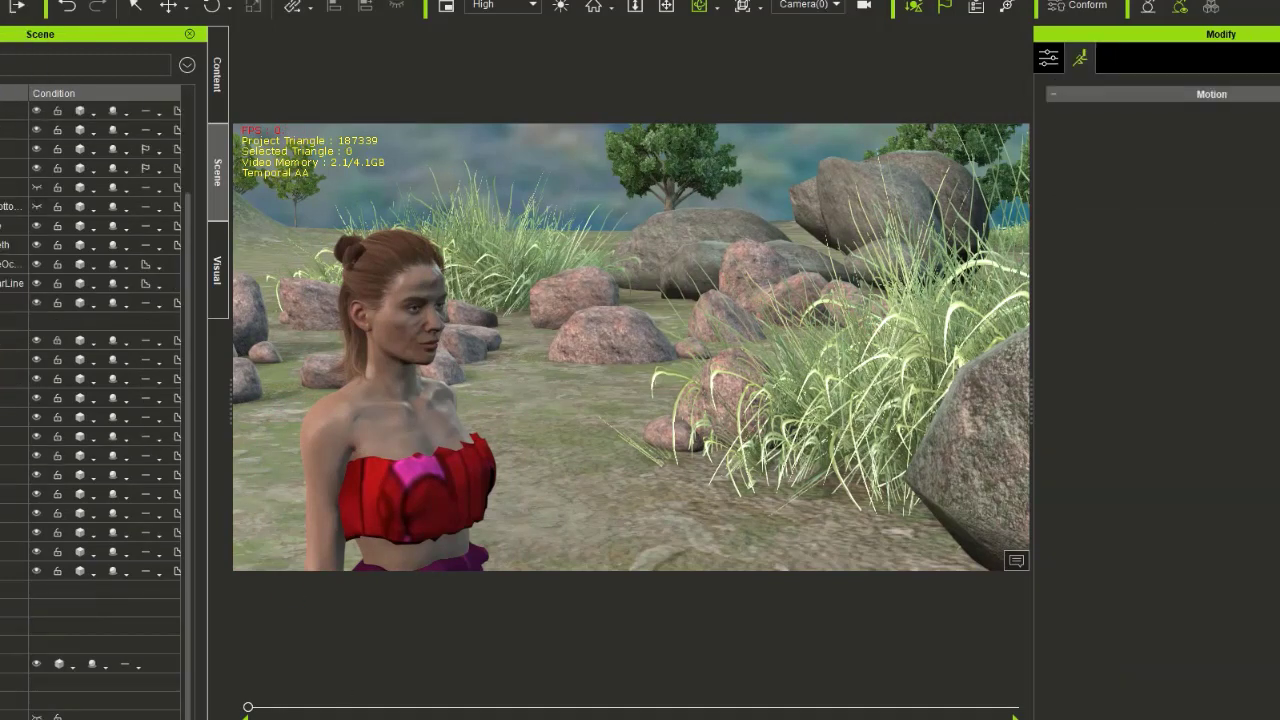
{"action": "key", "text": "space"}
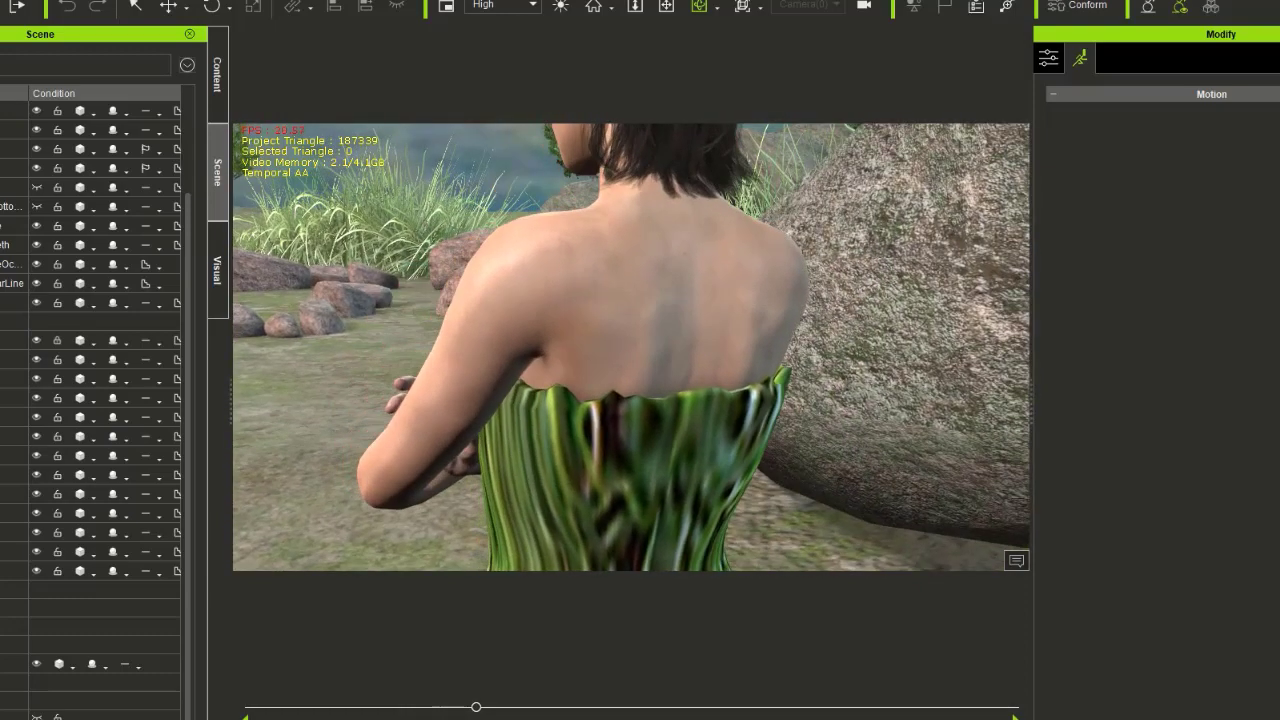
{"action": "key", "text": "space"}
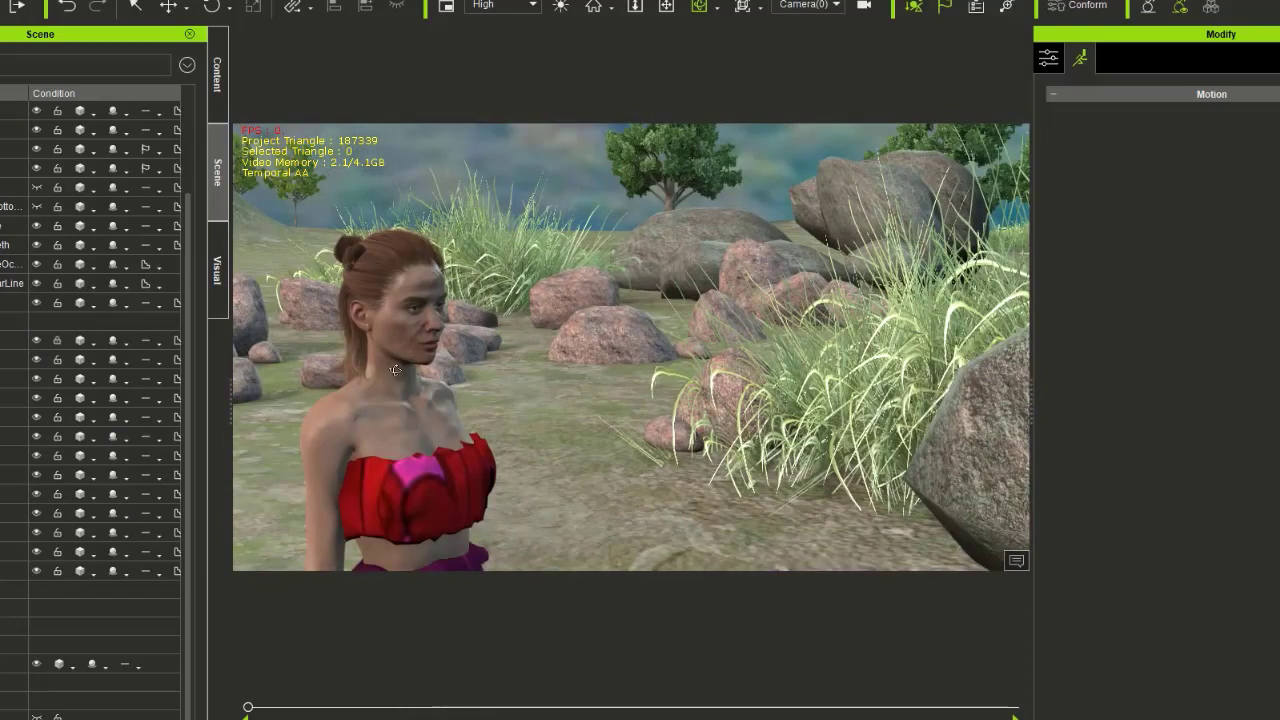
Select the woman in the red top and play, pause and resume the animation.
{"action": "left_click", "coordinate": [424, 414]}
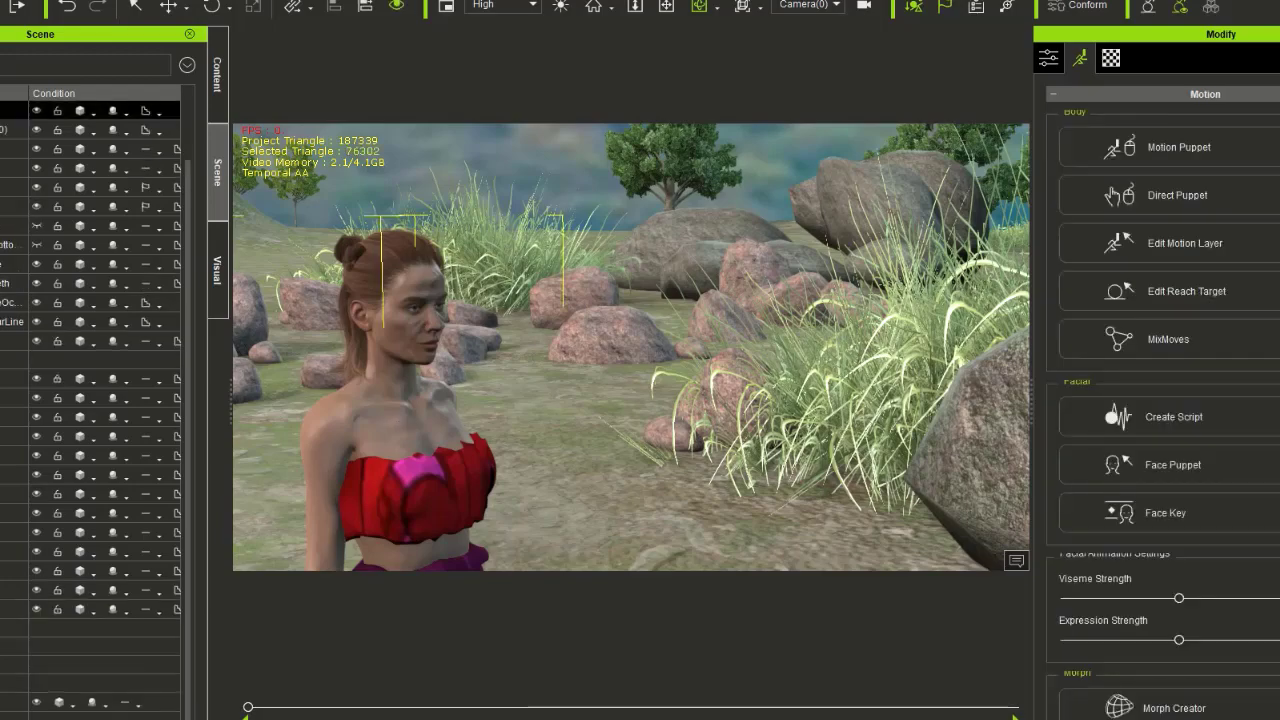
{"action": "key", "text": "space"}
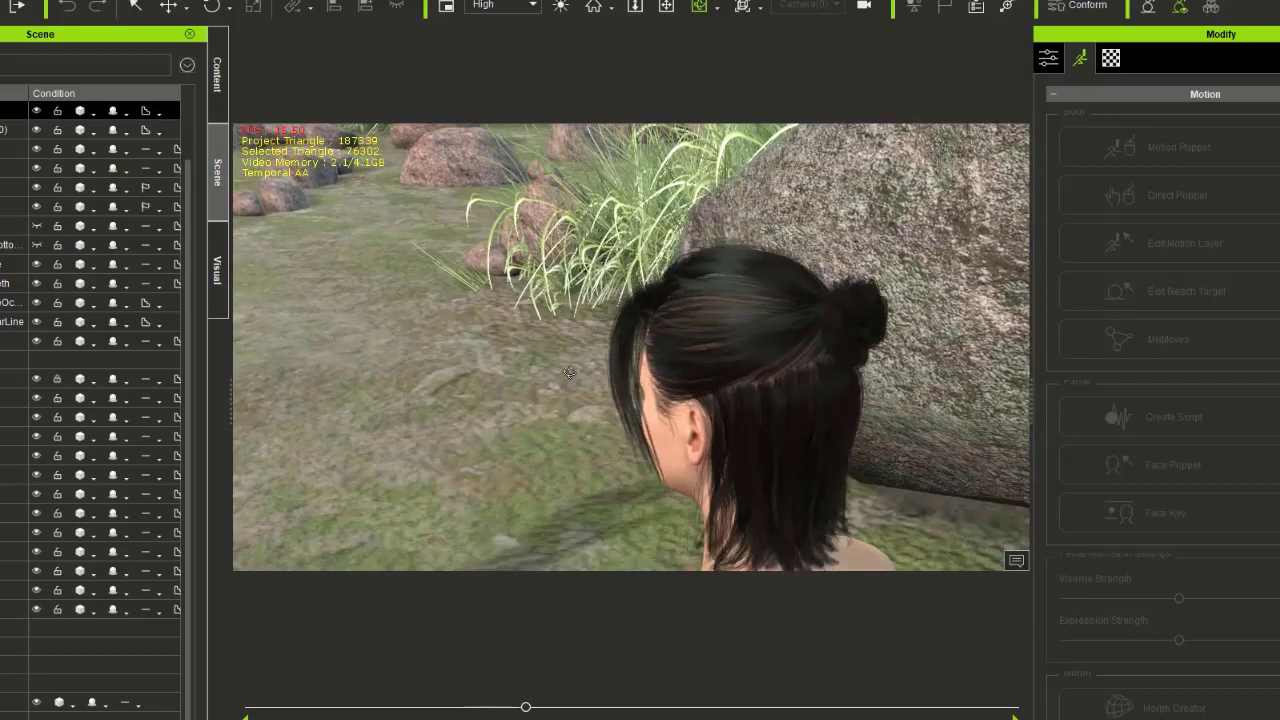
{"action": "key", "text": "space"}
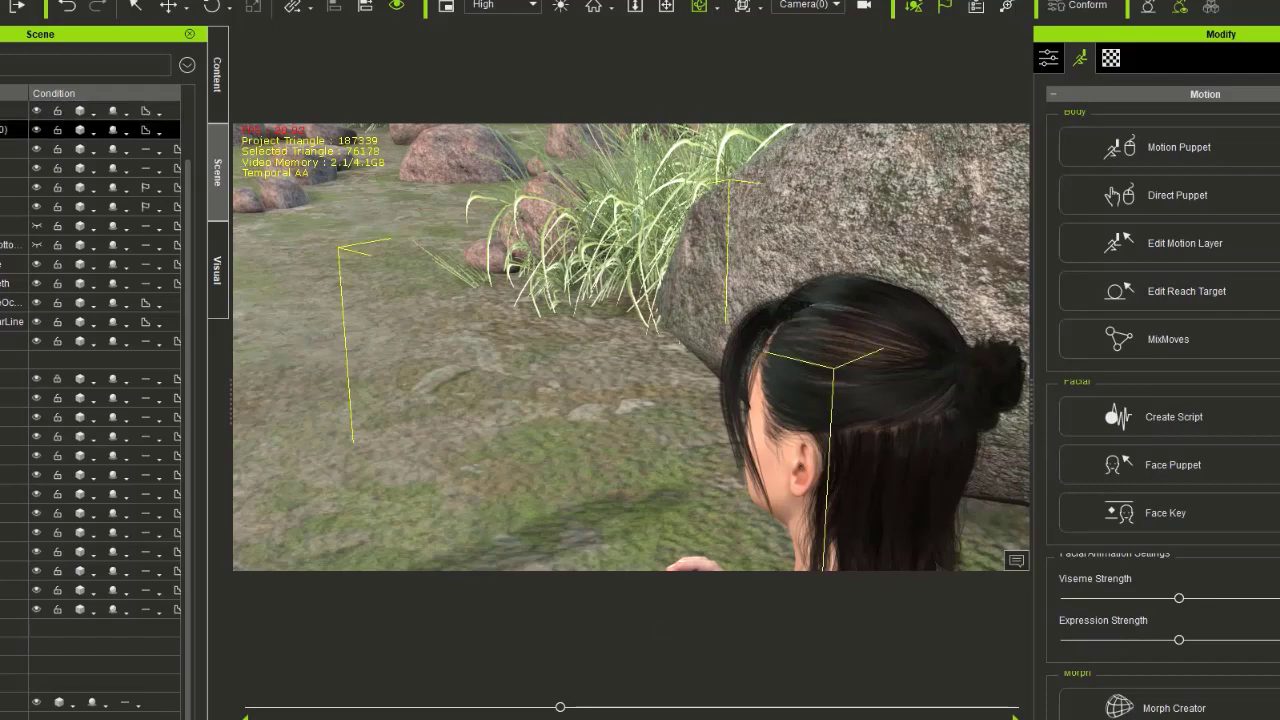
{"action": "key", "text": "space"}
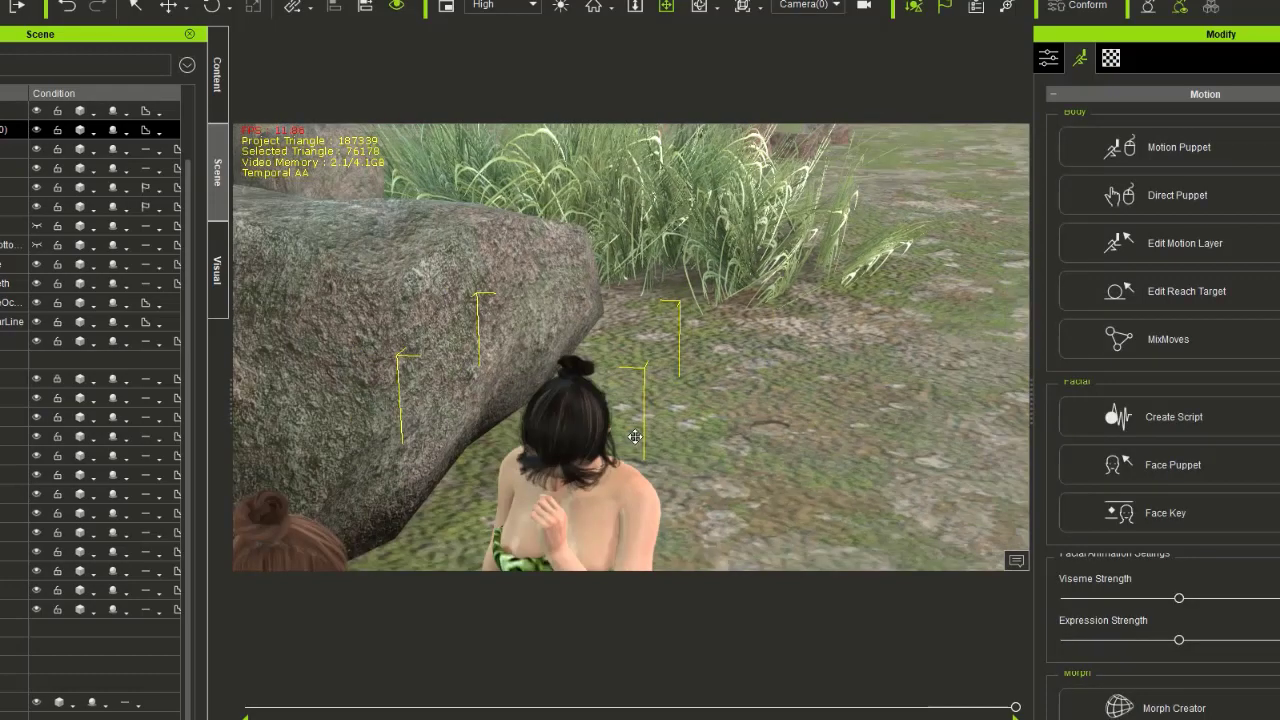
{"action": "scroll", "coordinate": [620, 474], "scroll_direction": "up", "scroll_amount": 2}
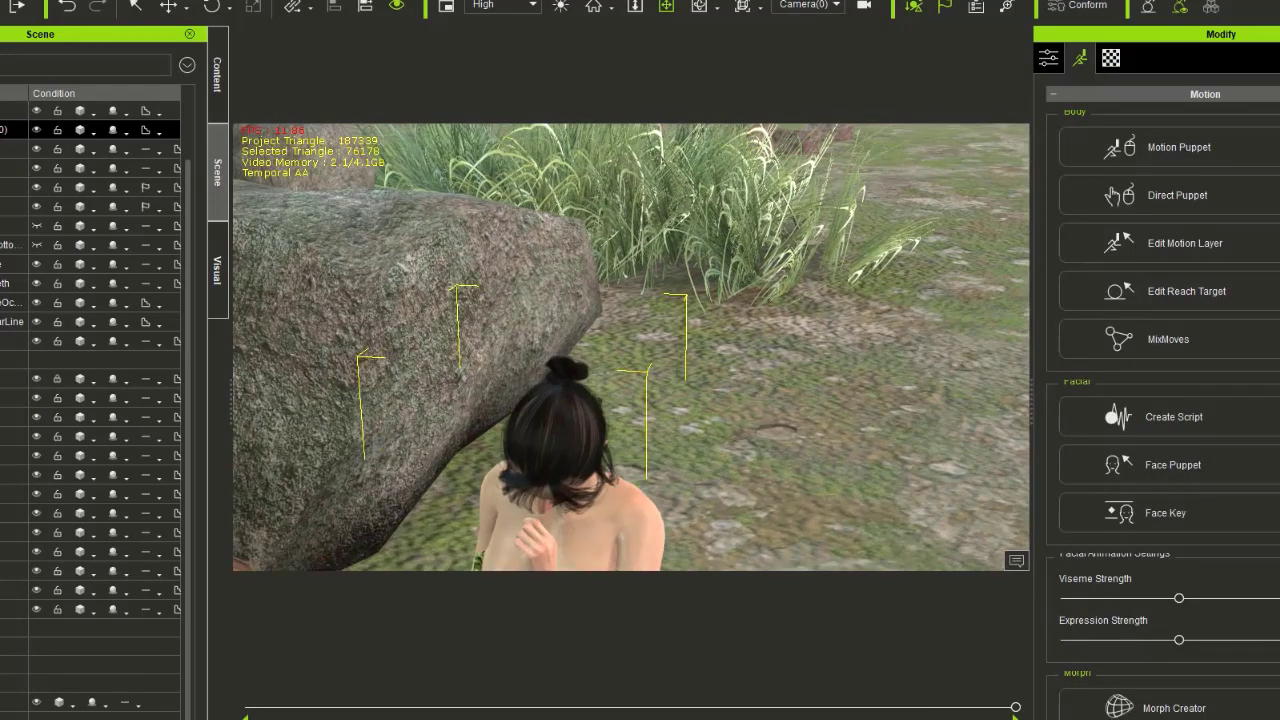
{"action": "key", "text": "space"}
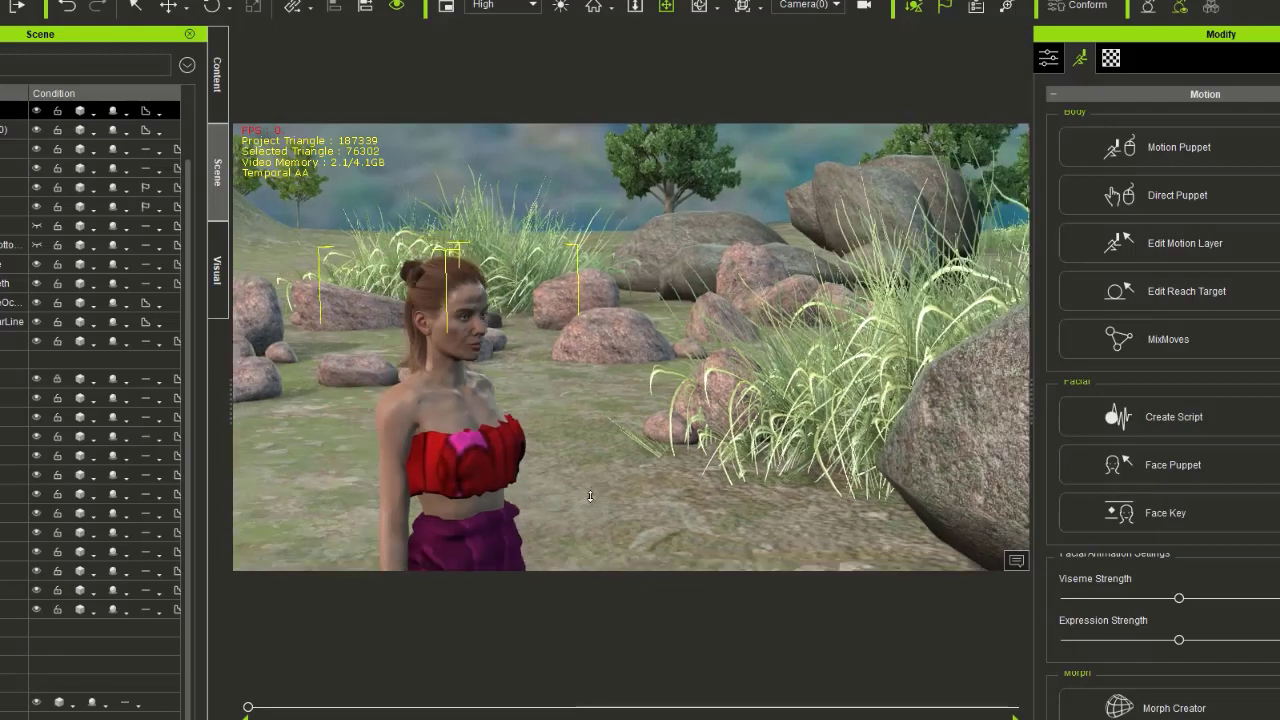
Replay the animation, rewind to the first frame, and switch the viewport to Camera(1).
{"action": "key", "text": "space"}
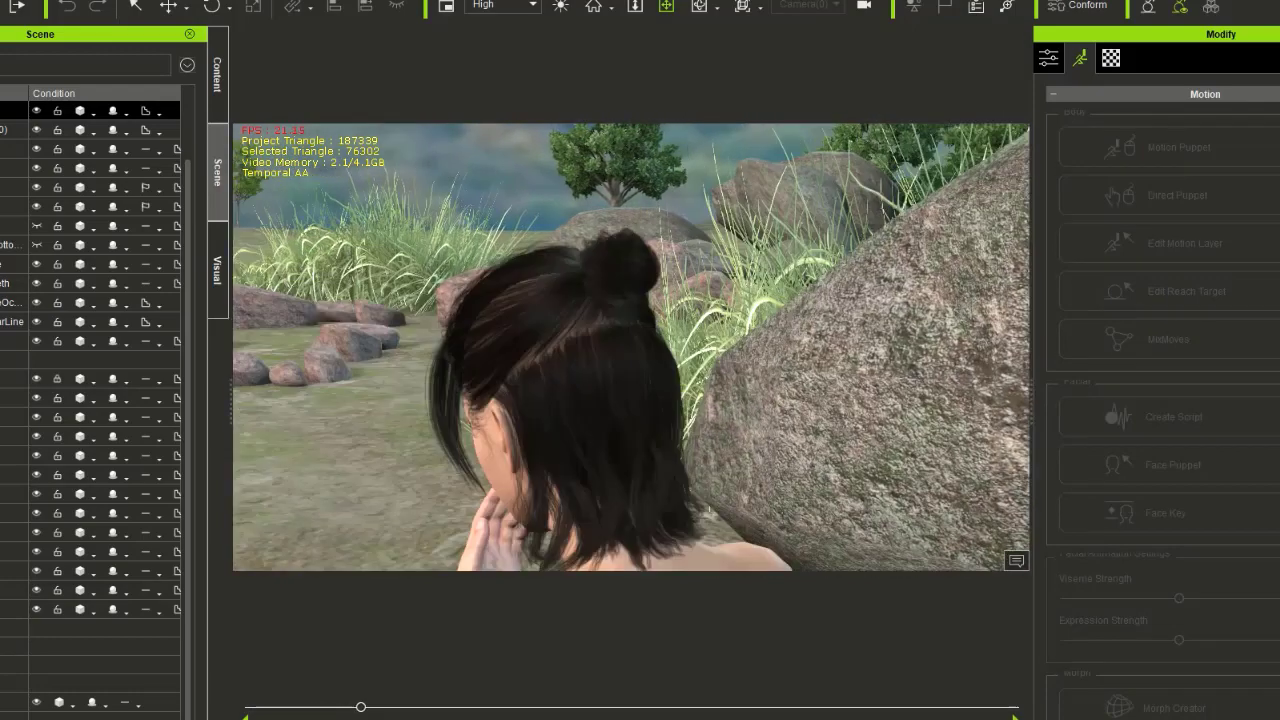
{"action": "key", "text": "space"}
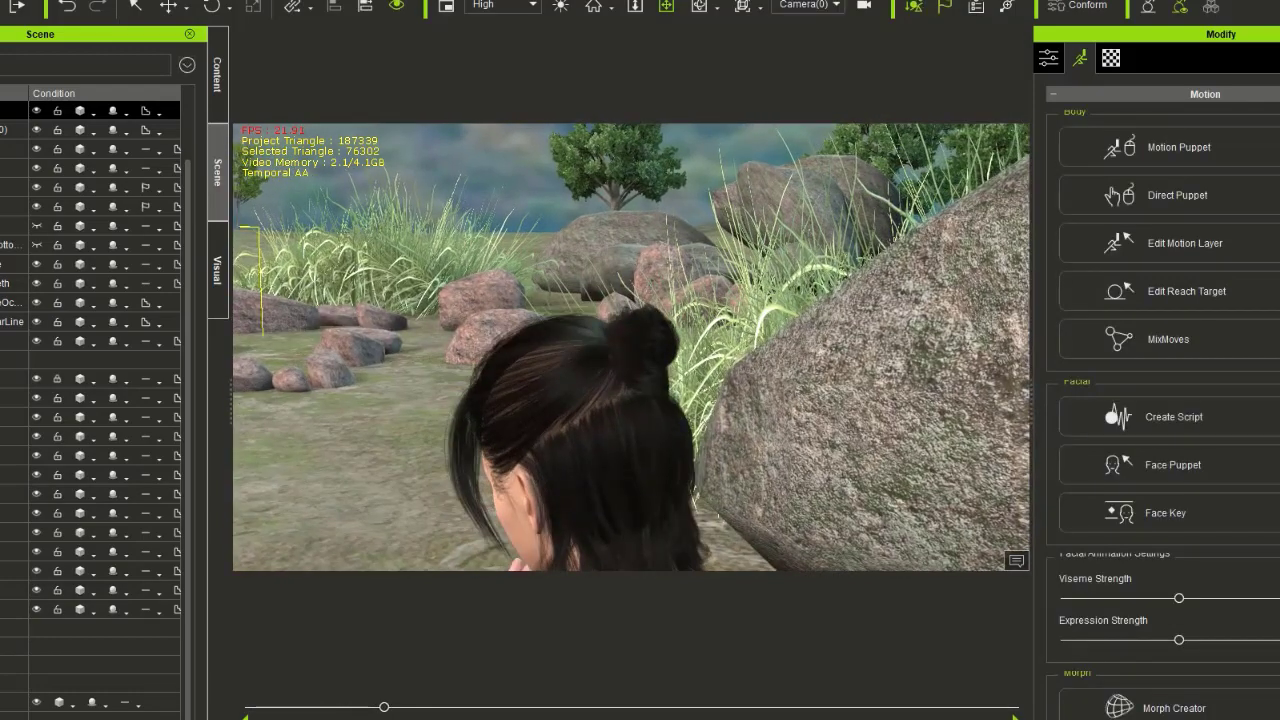
{"action": "key", "text": "Home"}
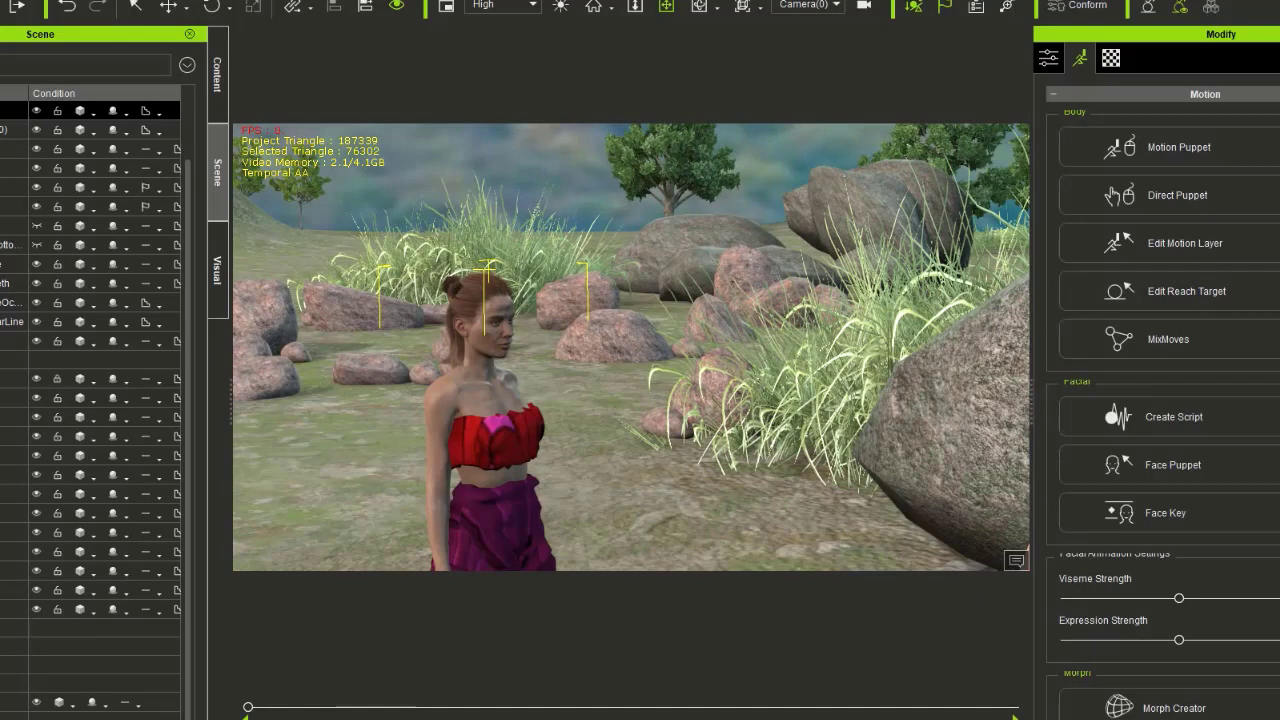
{"action": "key", "text": "alt+f"}
{"action": "key", "text": "Return"}
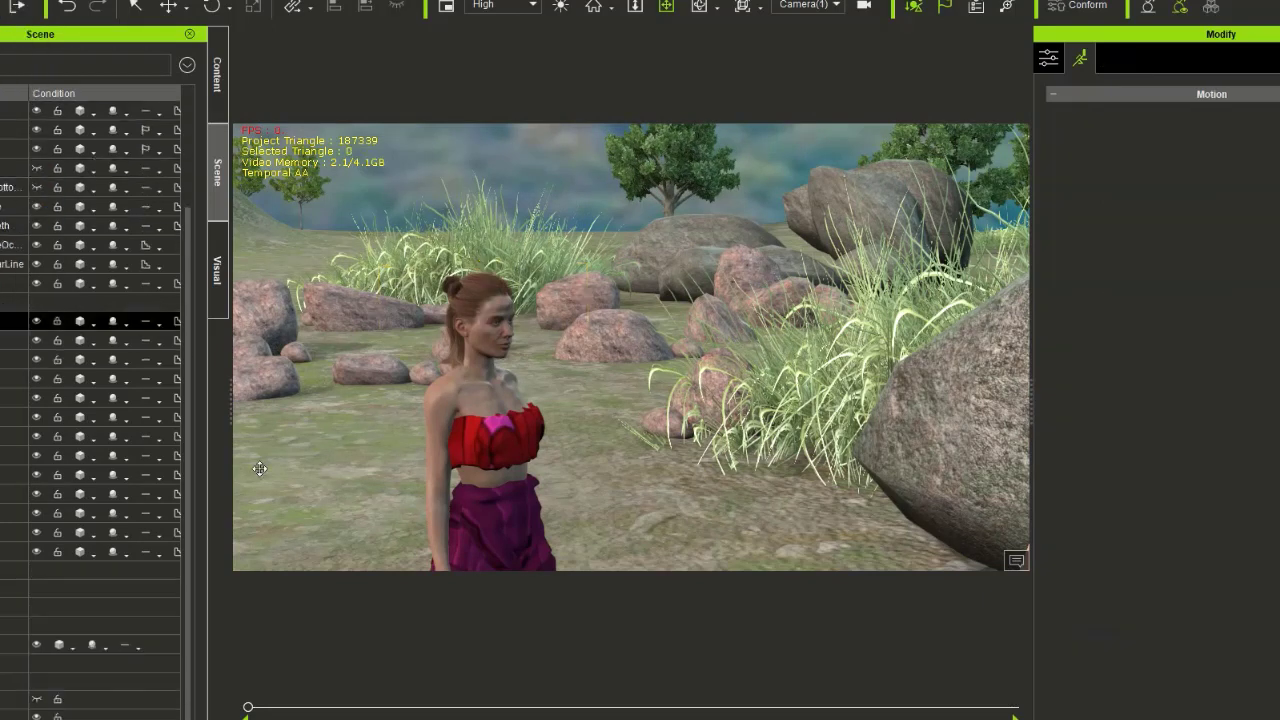
Select the woman in the red top, briefly play the animation, then clear the selection.
{"action": "left_click", "coordinate": [479, 403]}
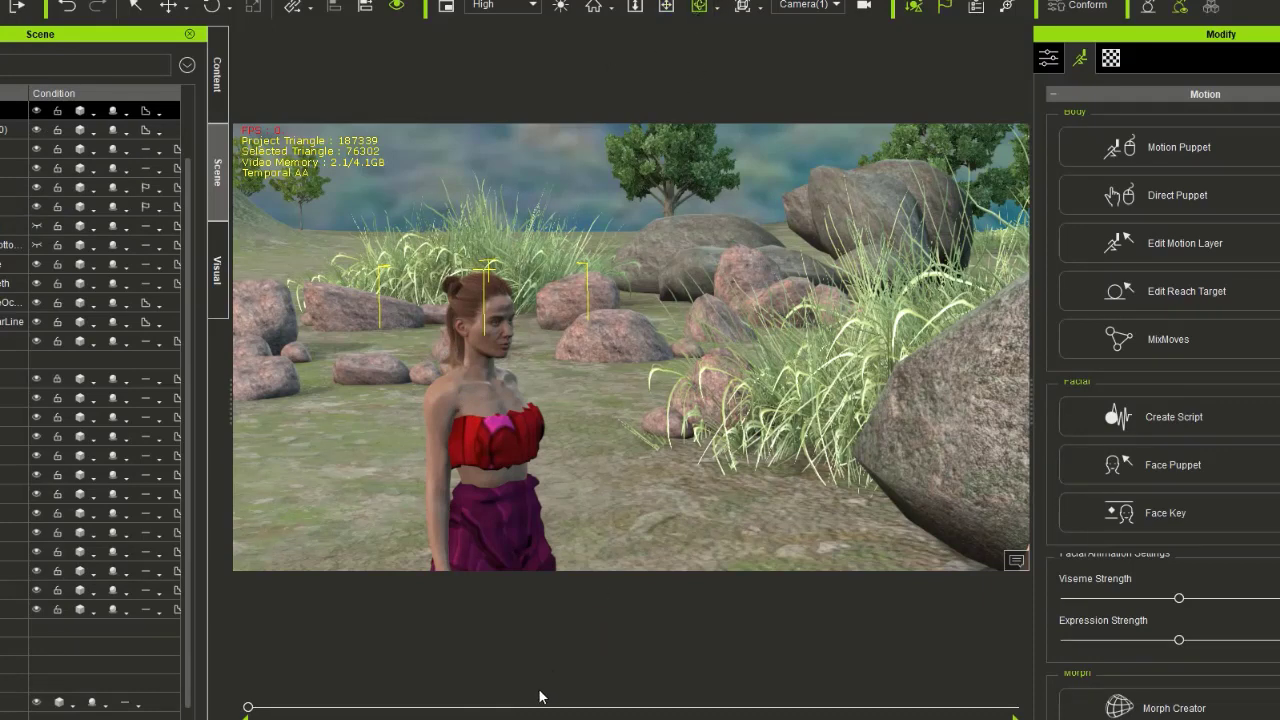
{"action": "key", "text": "space"}
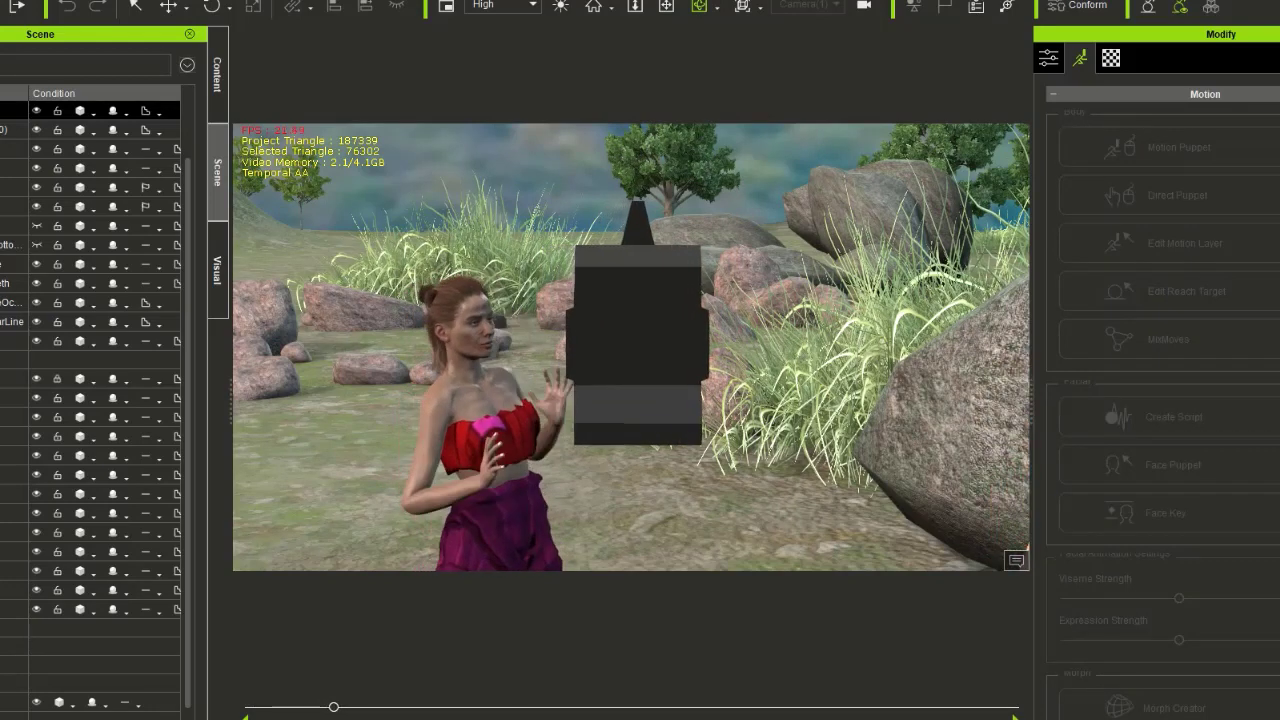
{"action": "key", "text": "space"}
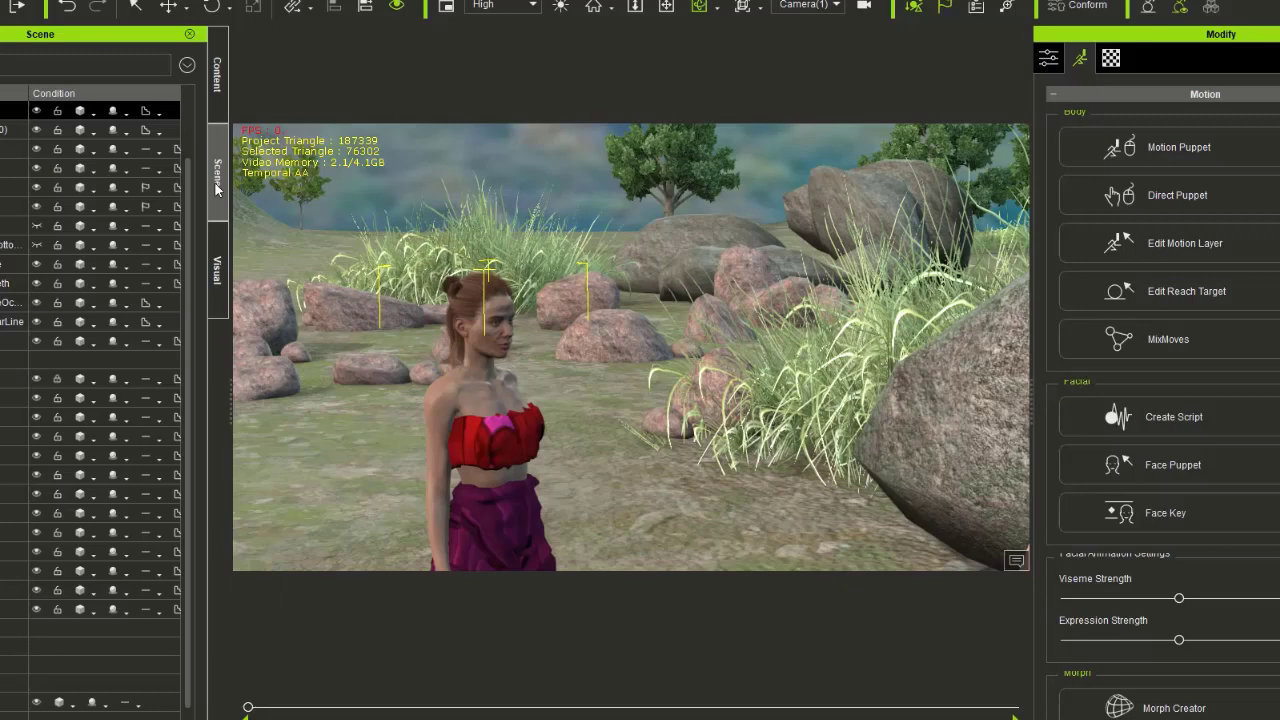
{"action": "left_click", "coordinate": [33, 591]}
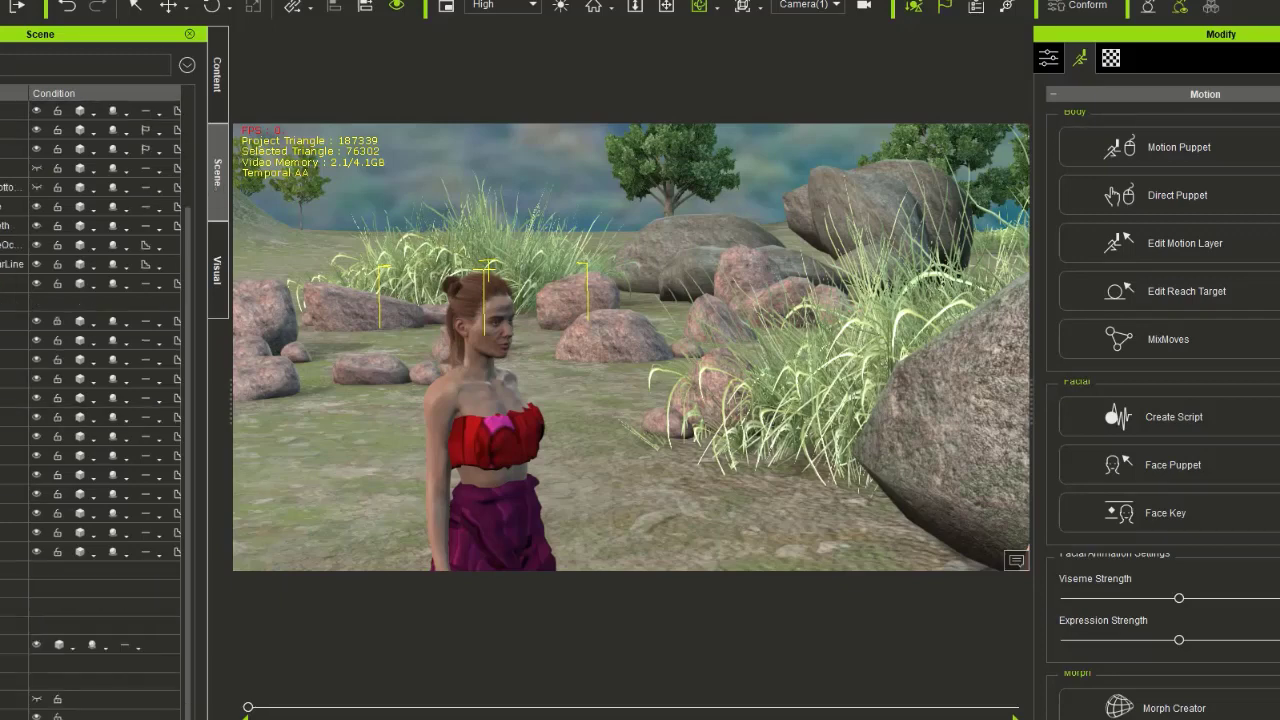
{"action": "left_click", "coordinate": [36, 716]}
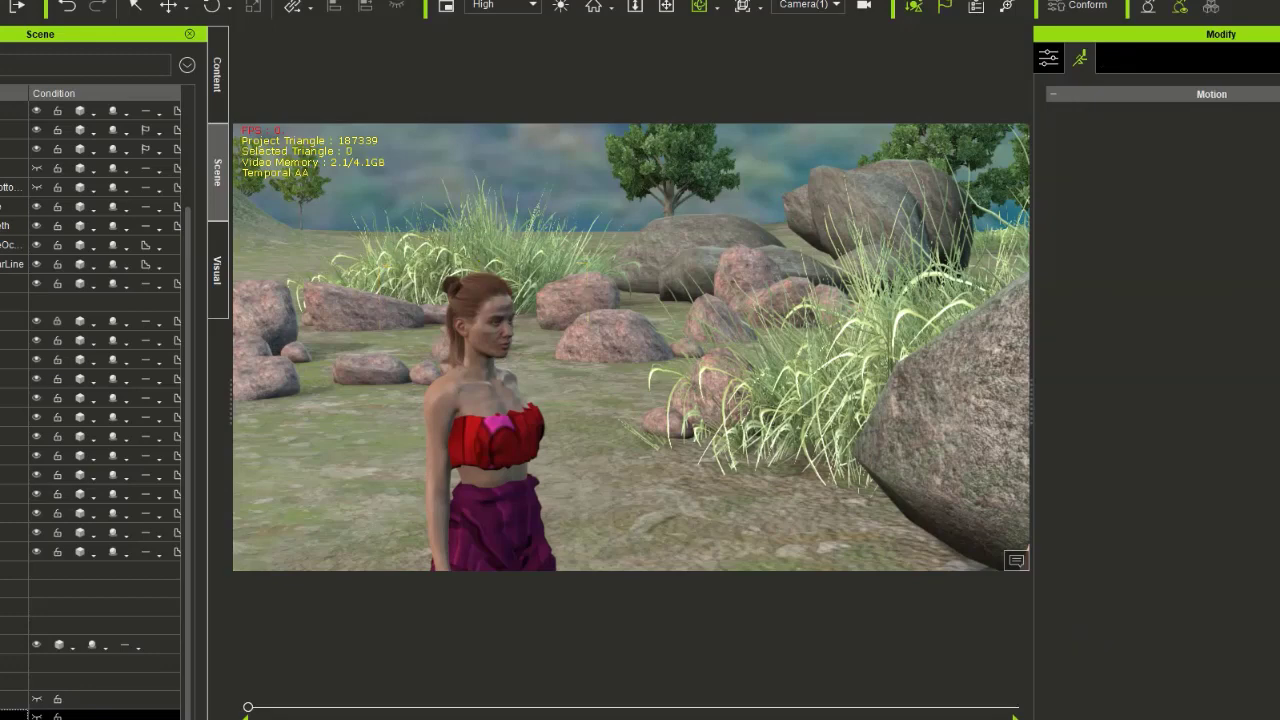
Reselect the woman in red and play the full animation through Camera(1), restarting from the beginning.
{"action": "left_click", "coordinate": [489, 399]}
{"action": "key", "text": "space"}
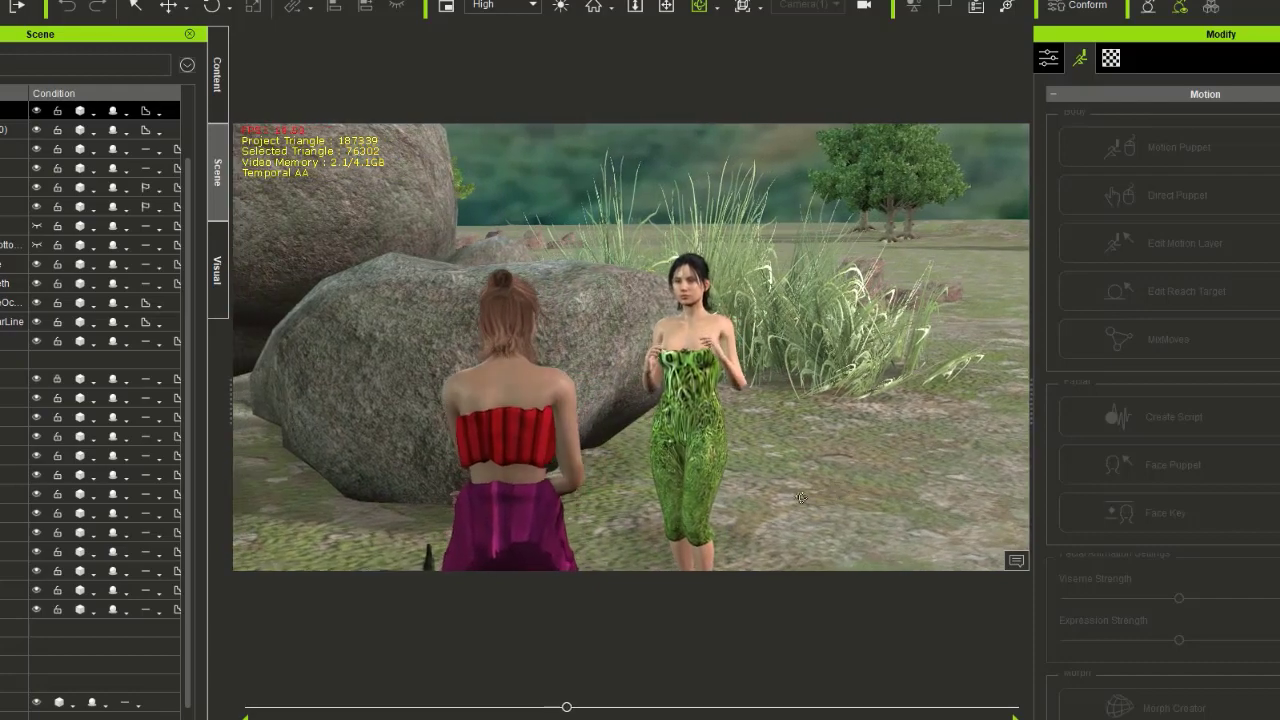
{"action": "left_click", "coordinate": [665, 8]}
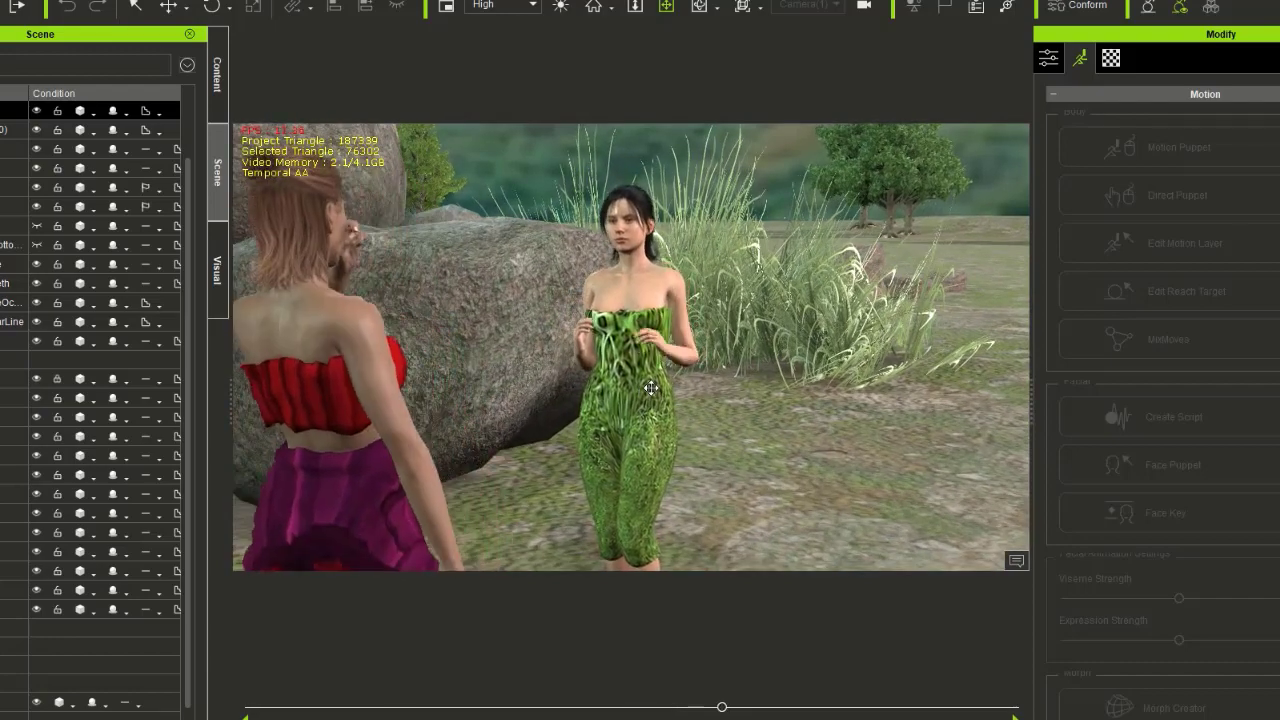
{"action": "left_click", "coordinate": [699, 8]}
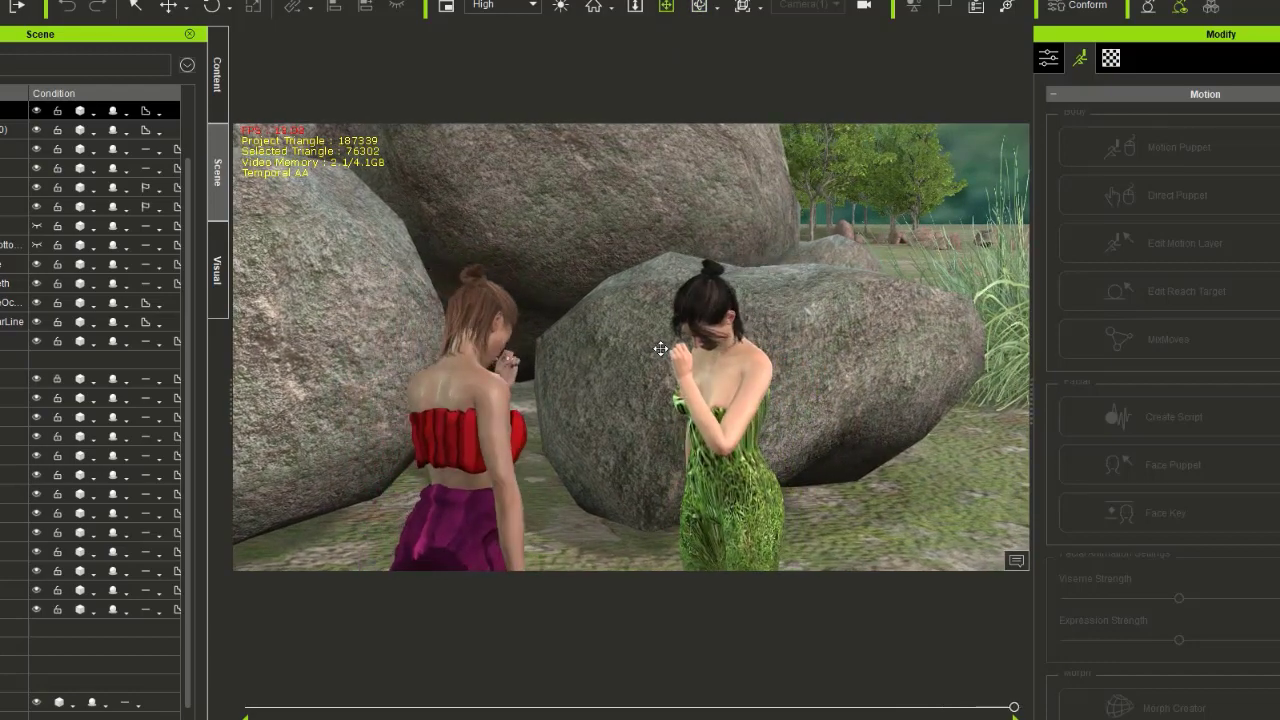
{"action": "key", "text": "space"}
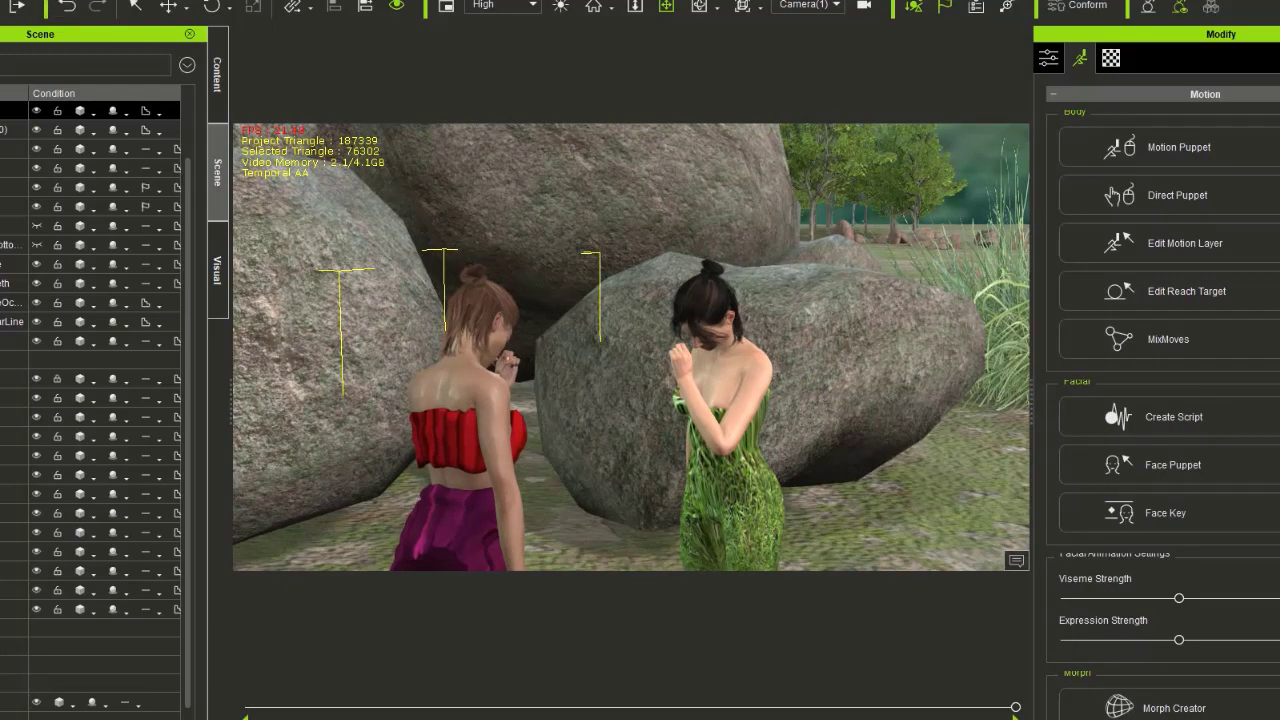
Render the 900-frame animation as an MP4 video saved to the Desktop.
{"action": "left_click", "coordinate": [110, 10]}
{"action": "left_click", "coordinate": [539, 532]}
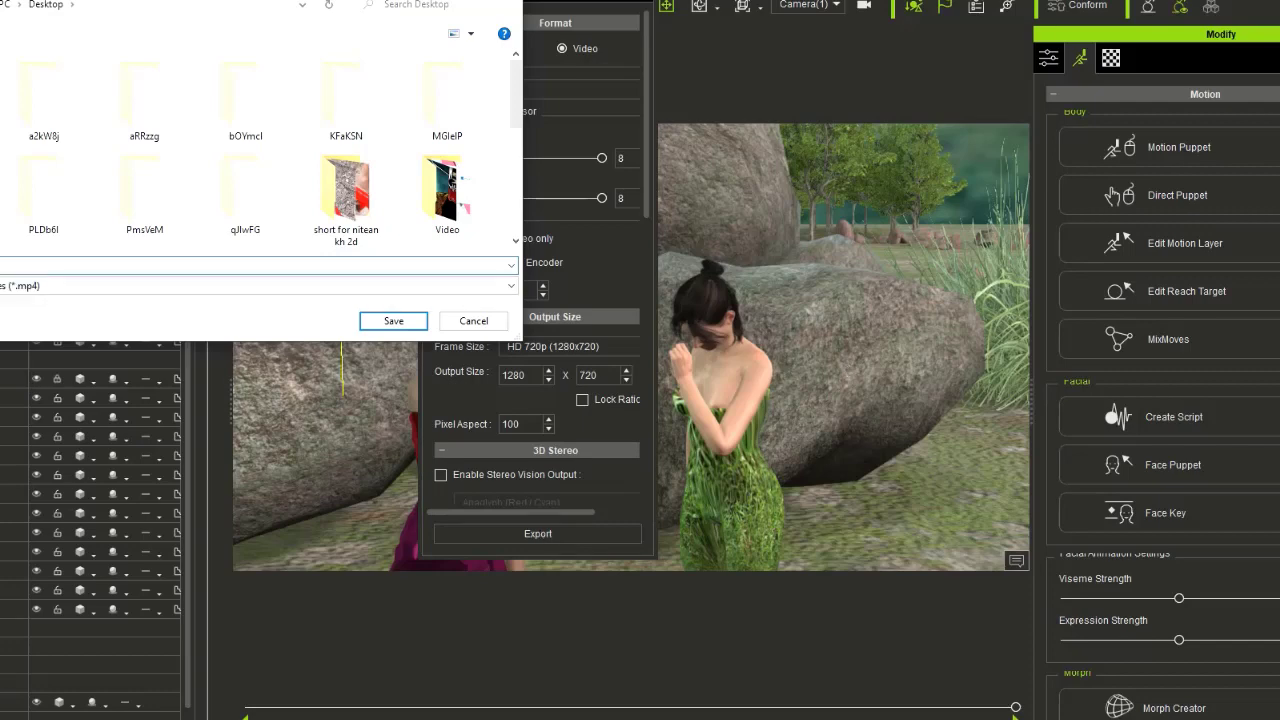
{"action": "left_click", "coordinate": [394, 321]}
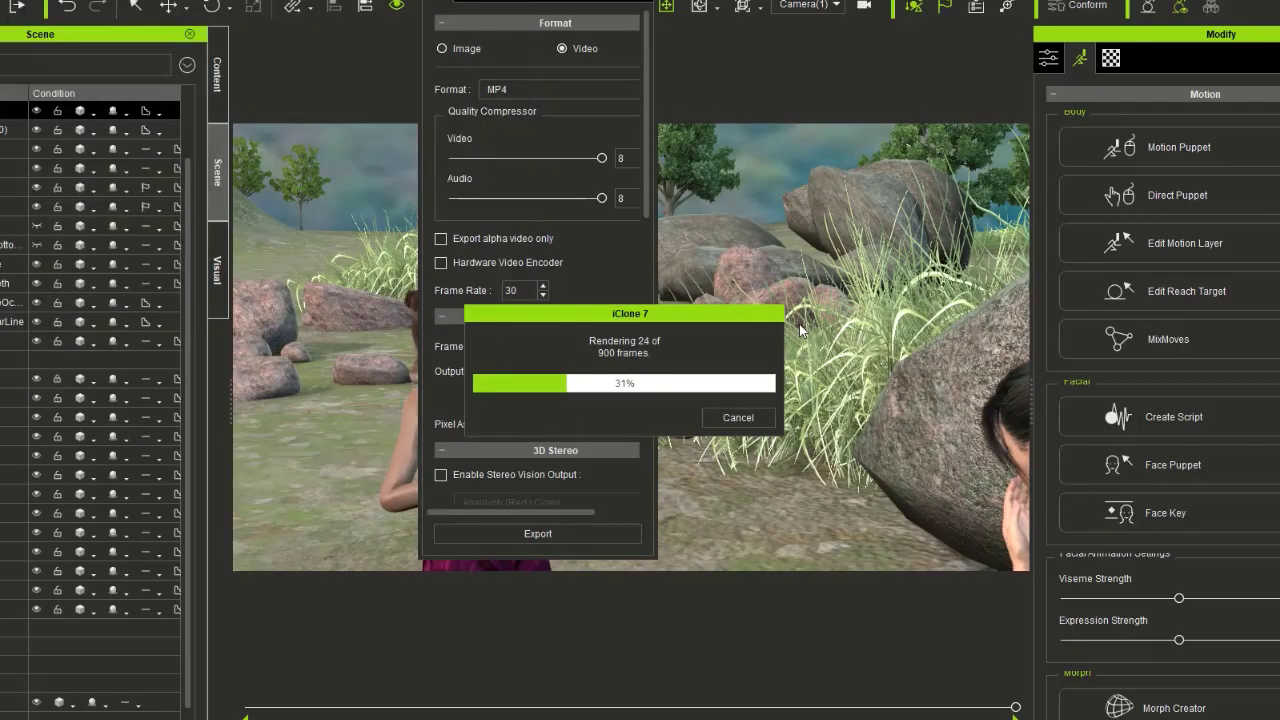